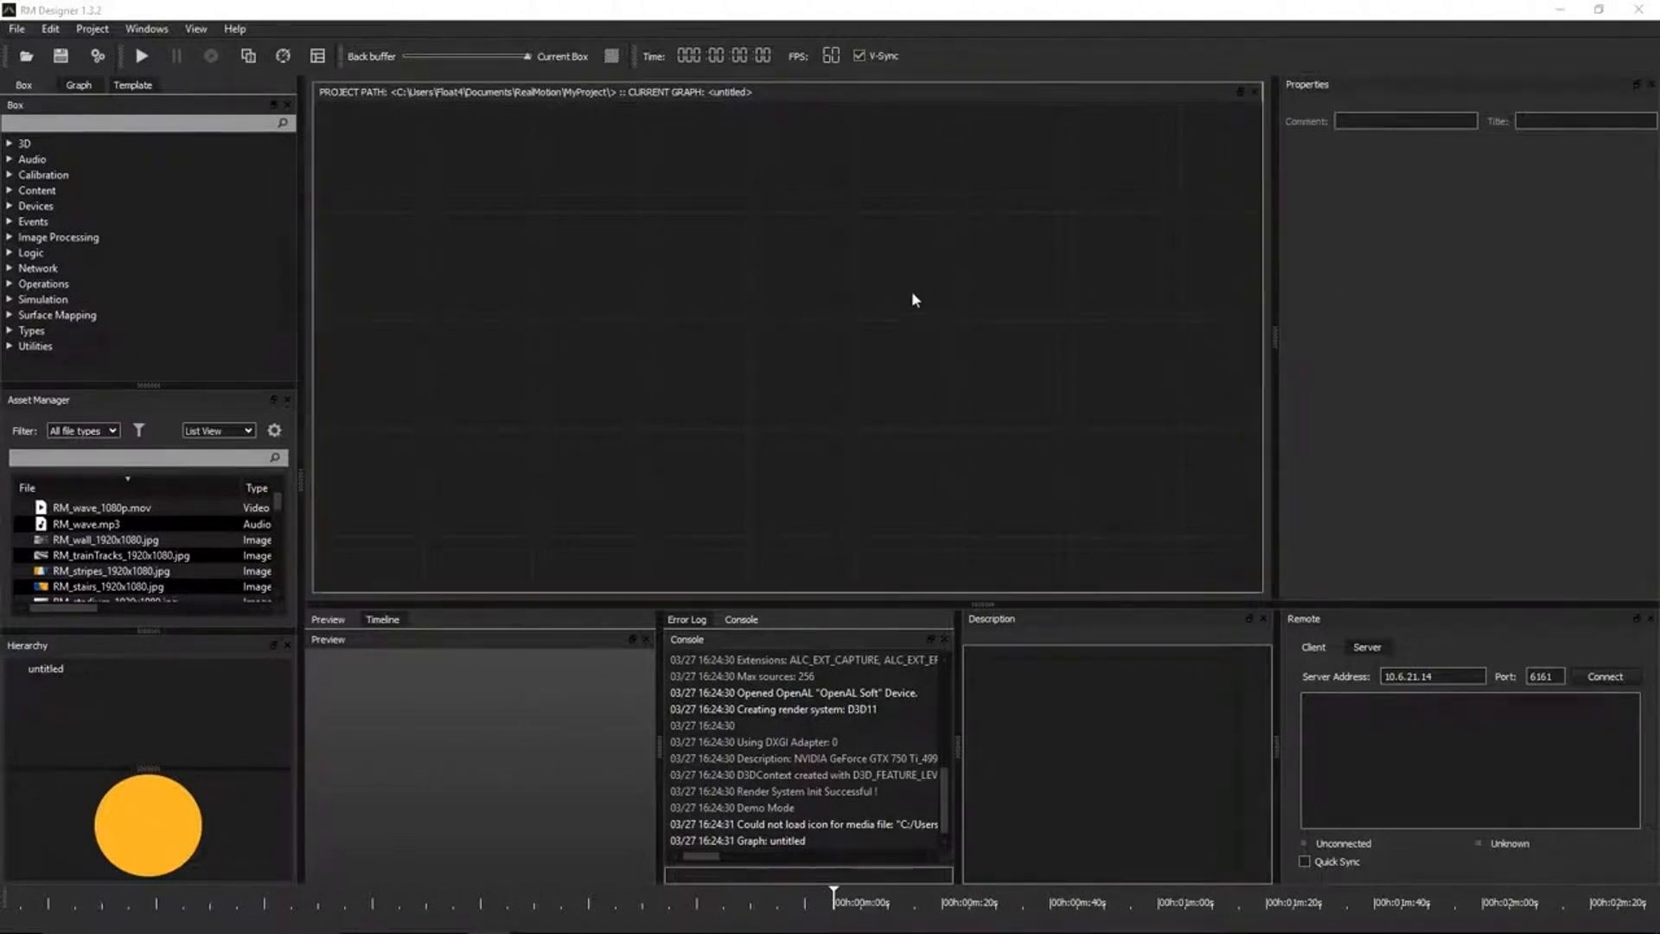
{"action": "left_click", "coordinate": [215, 124]}
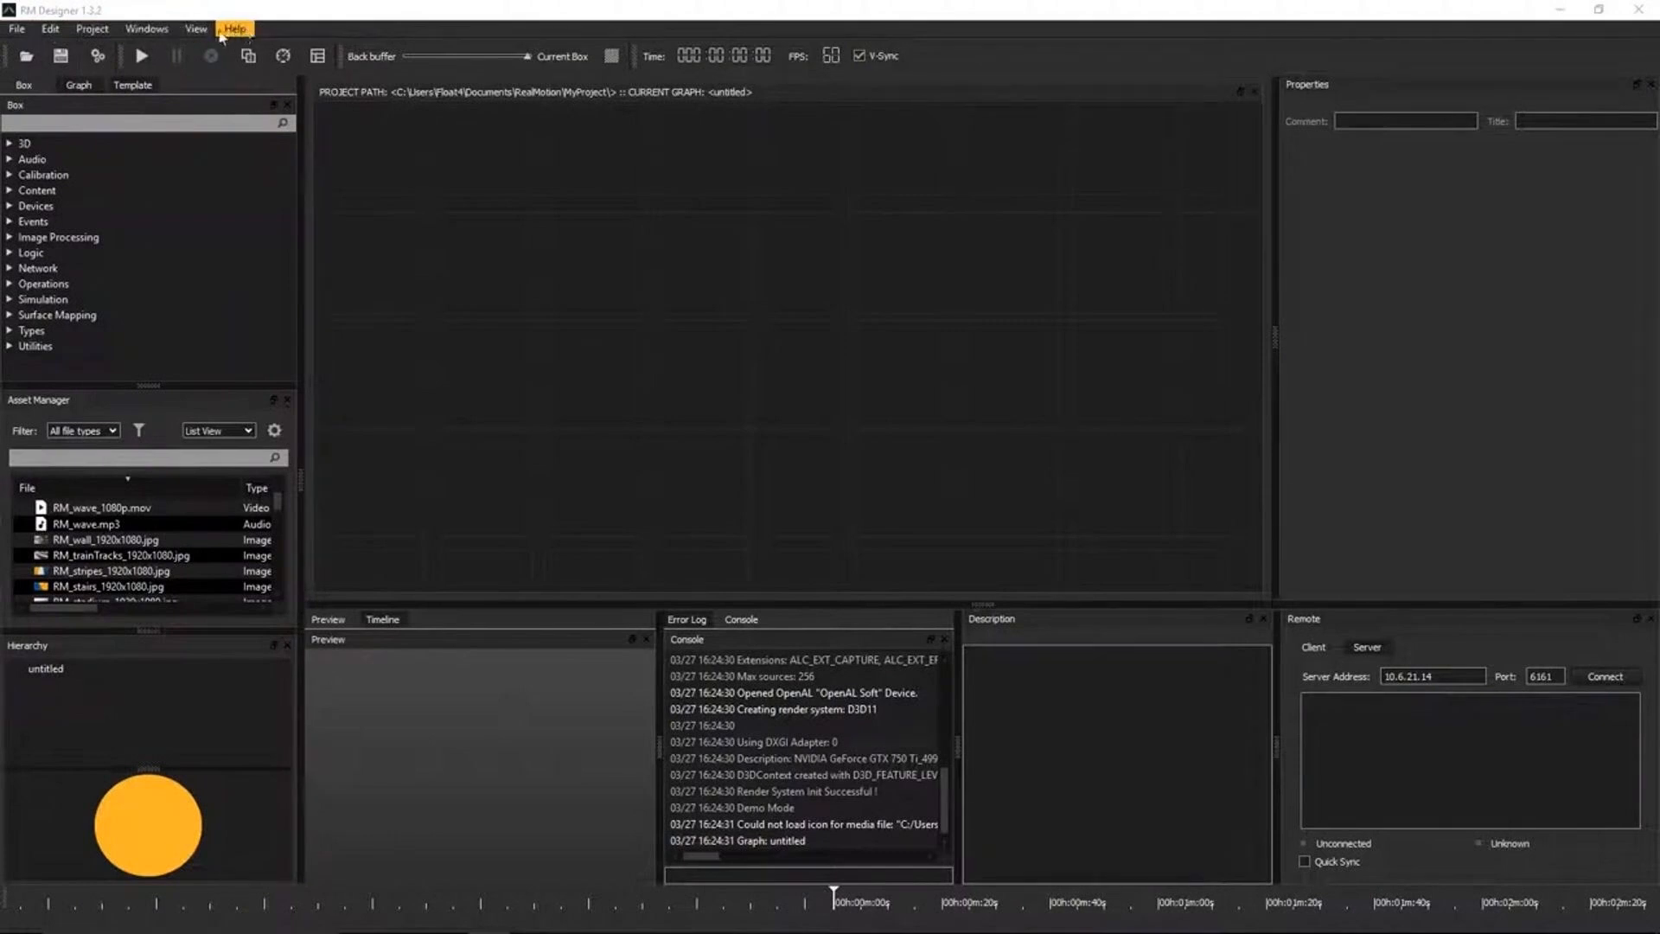
{"action": "left_click", "coordinate": [30, 35]}
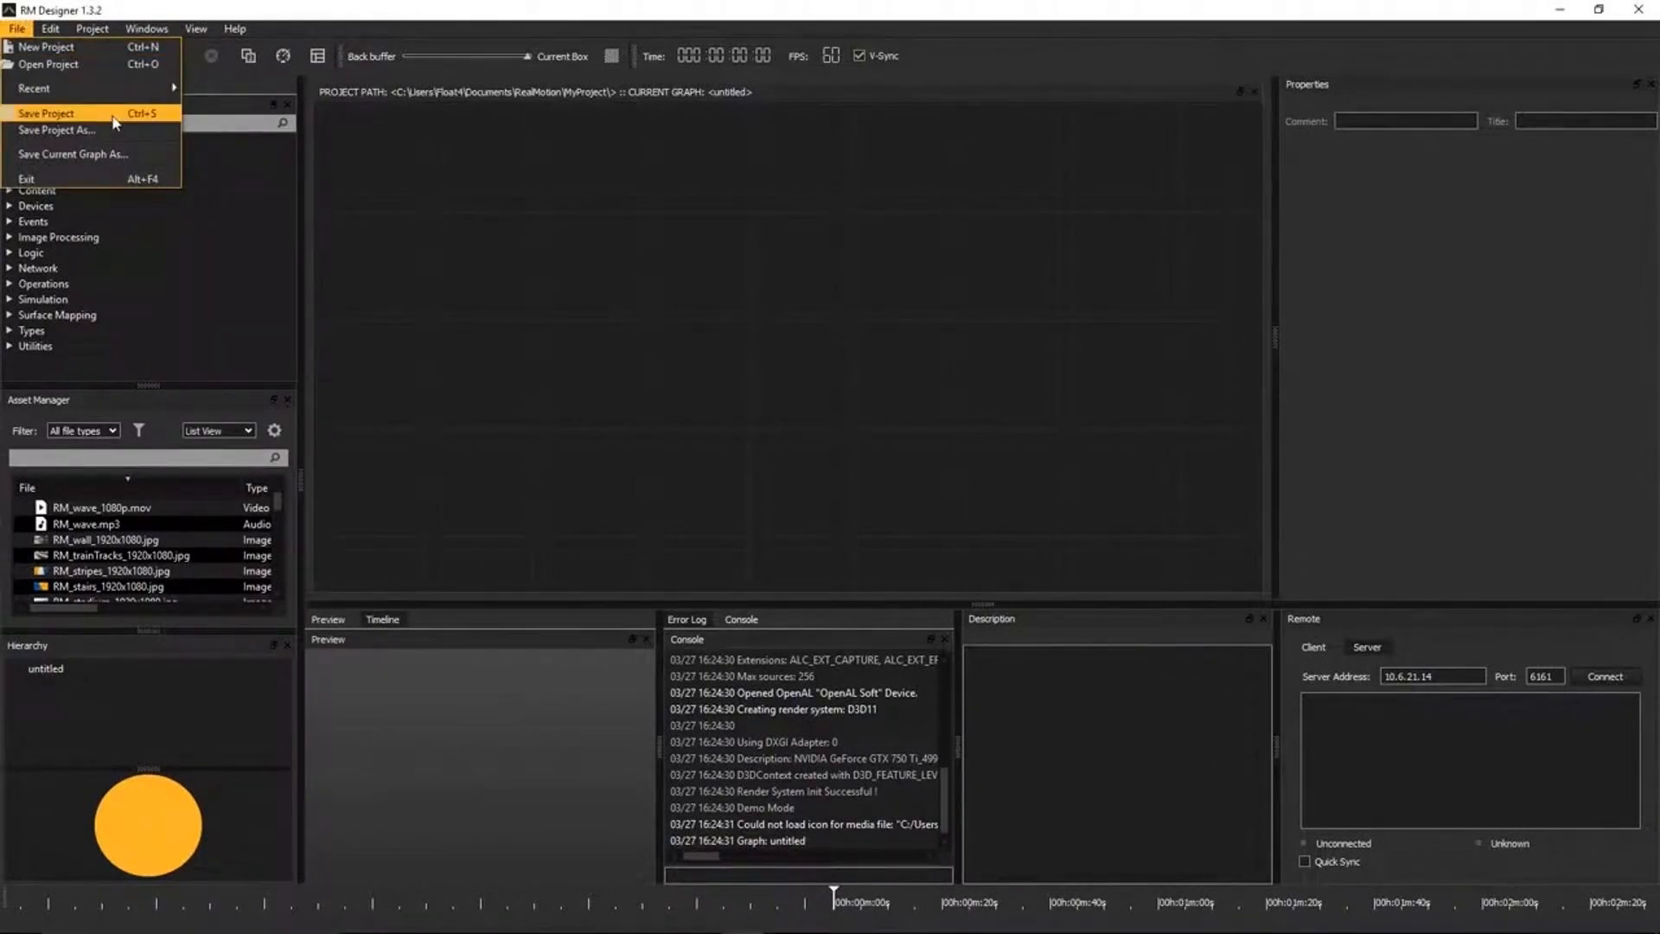
- Open the system configuration and review its General, Sound, Display and Files settings
{"action": "left_click", "coordinate": [52, 29]}
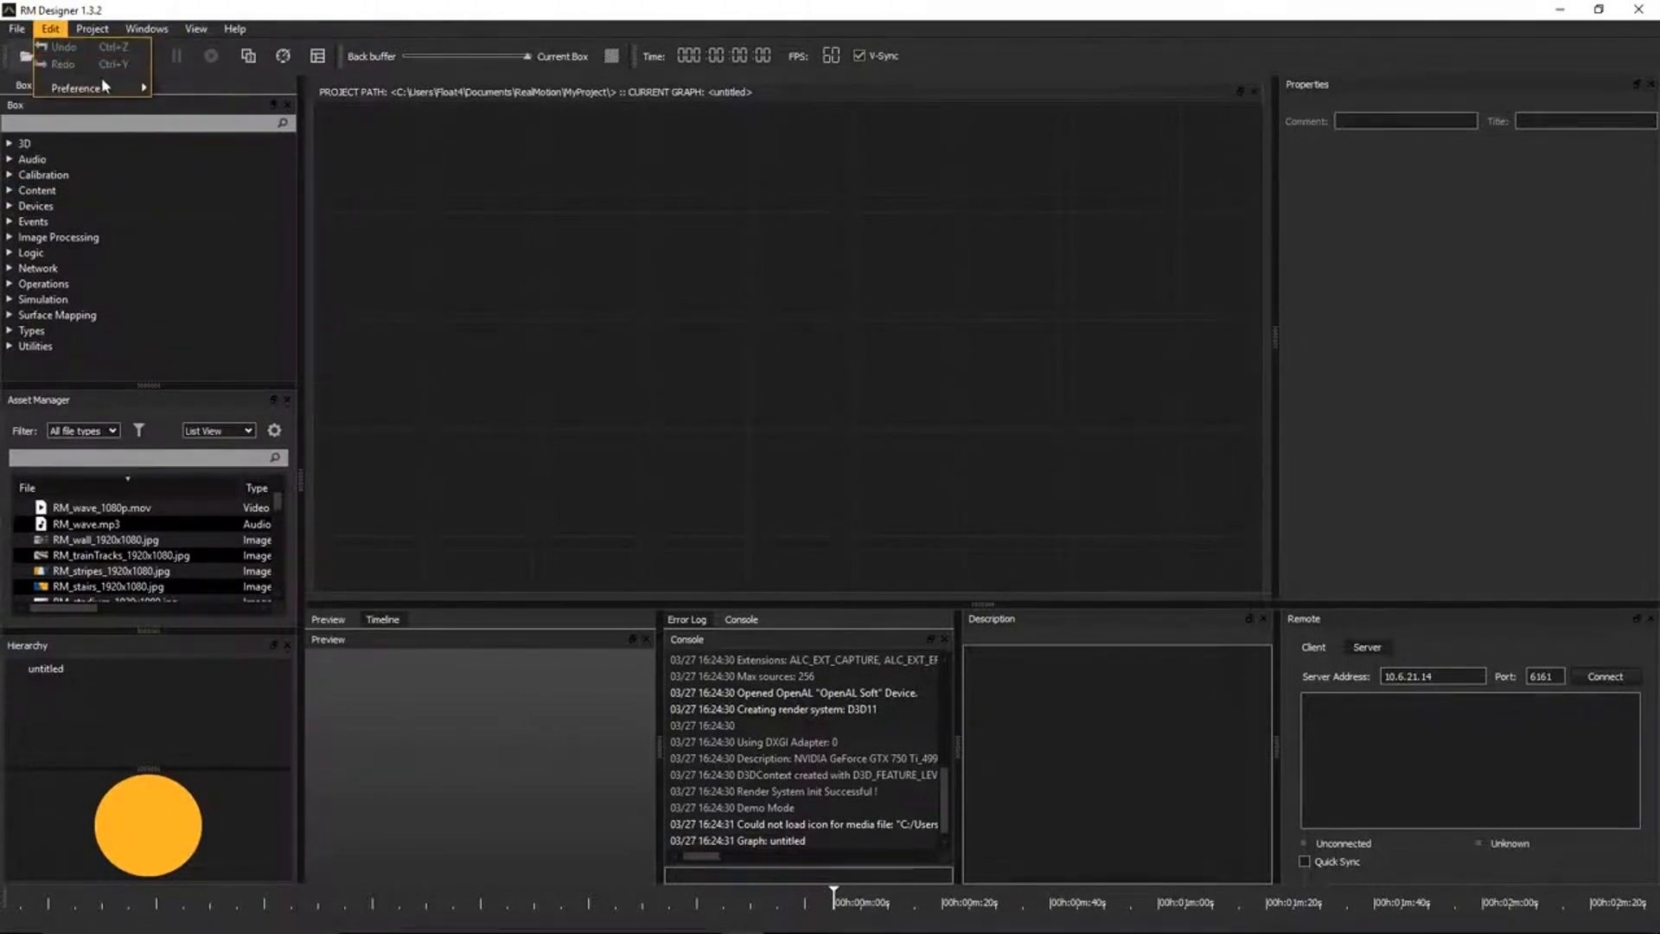
{"action": "mouse_move", "coordinate": [113, 92]}
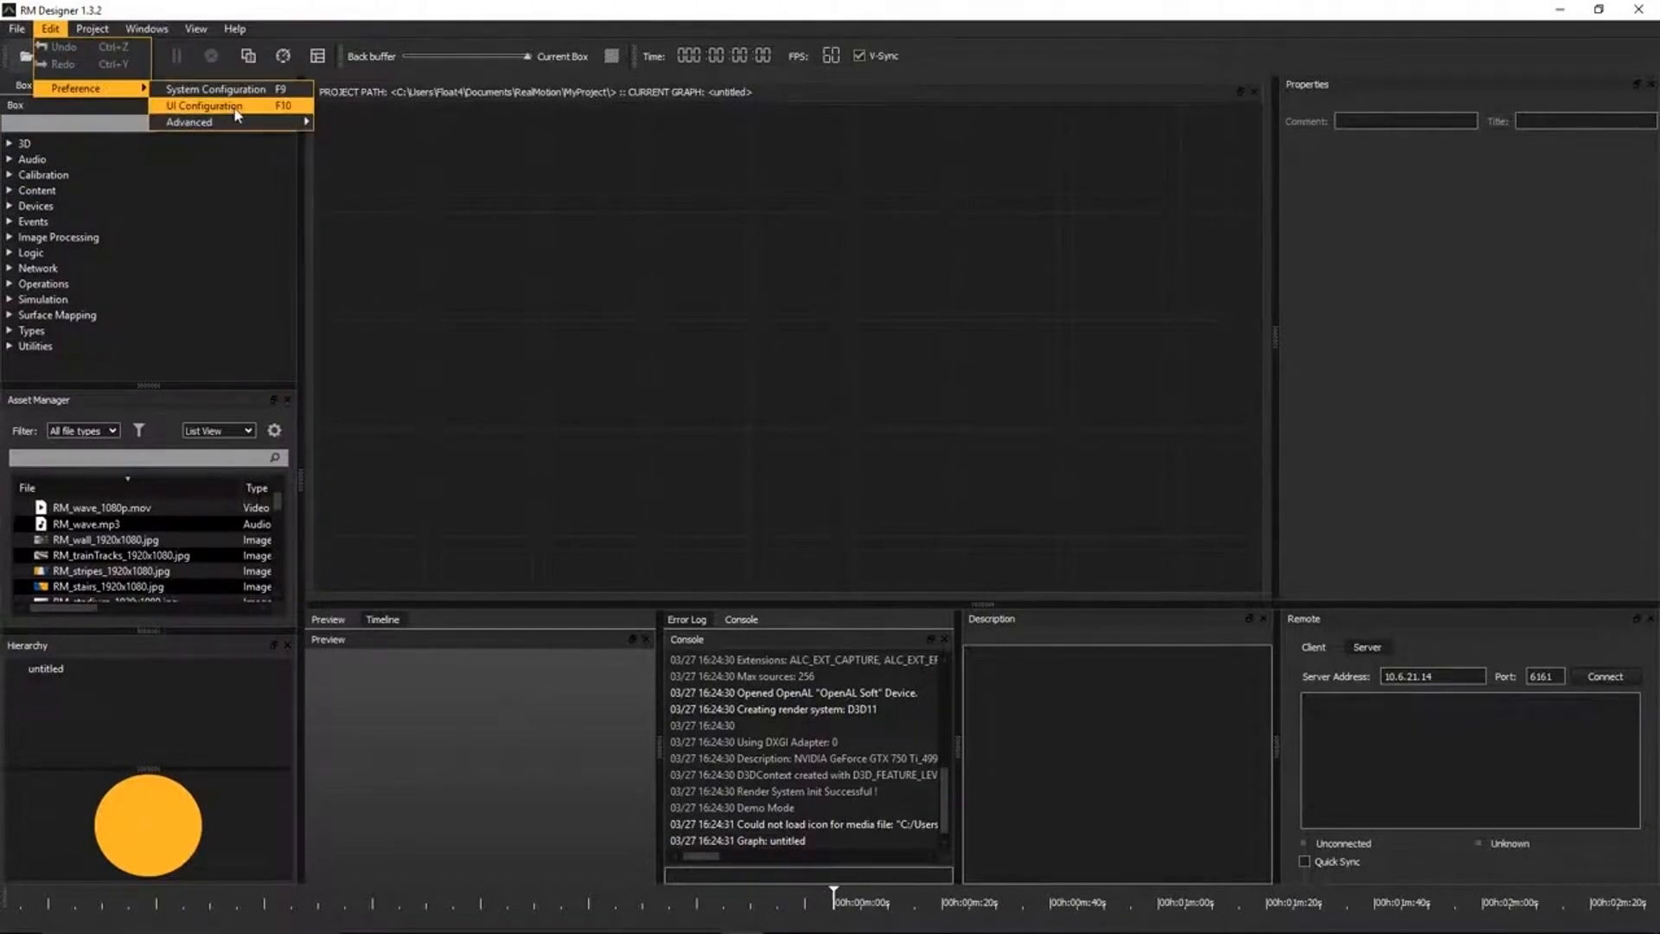
{"action": "left_click", "coordinate": [296, 90]}
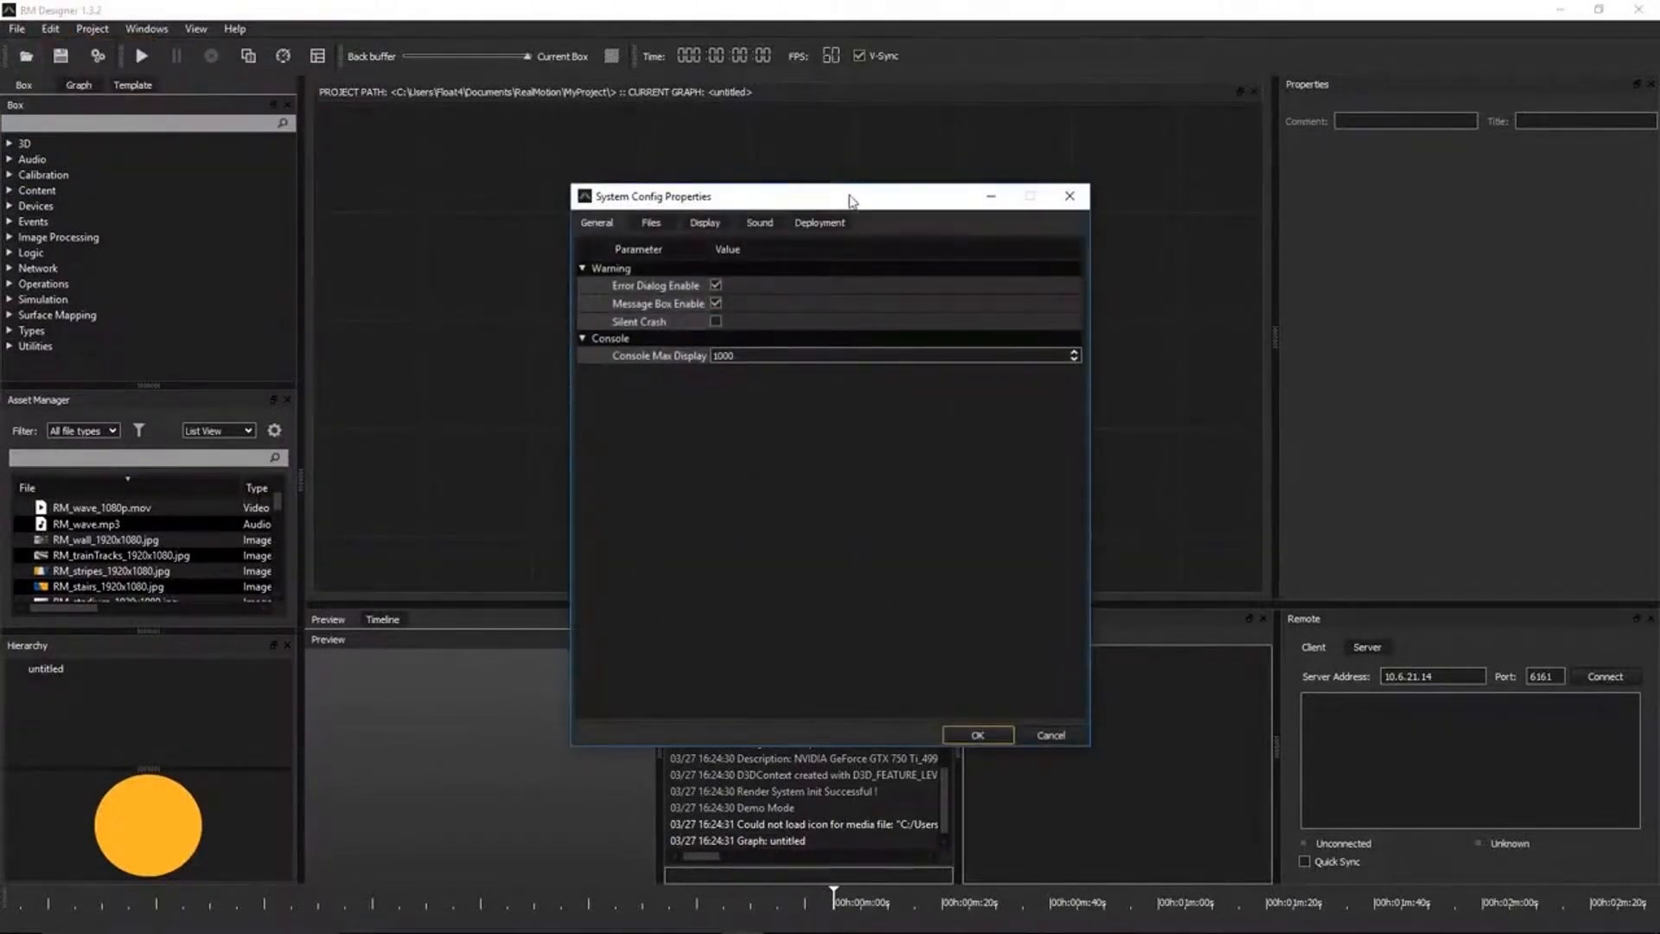
{"action": "left_click", "coordinate": [773, 225]}
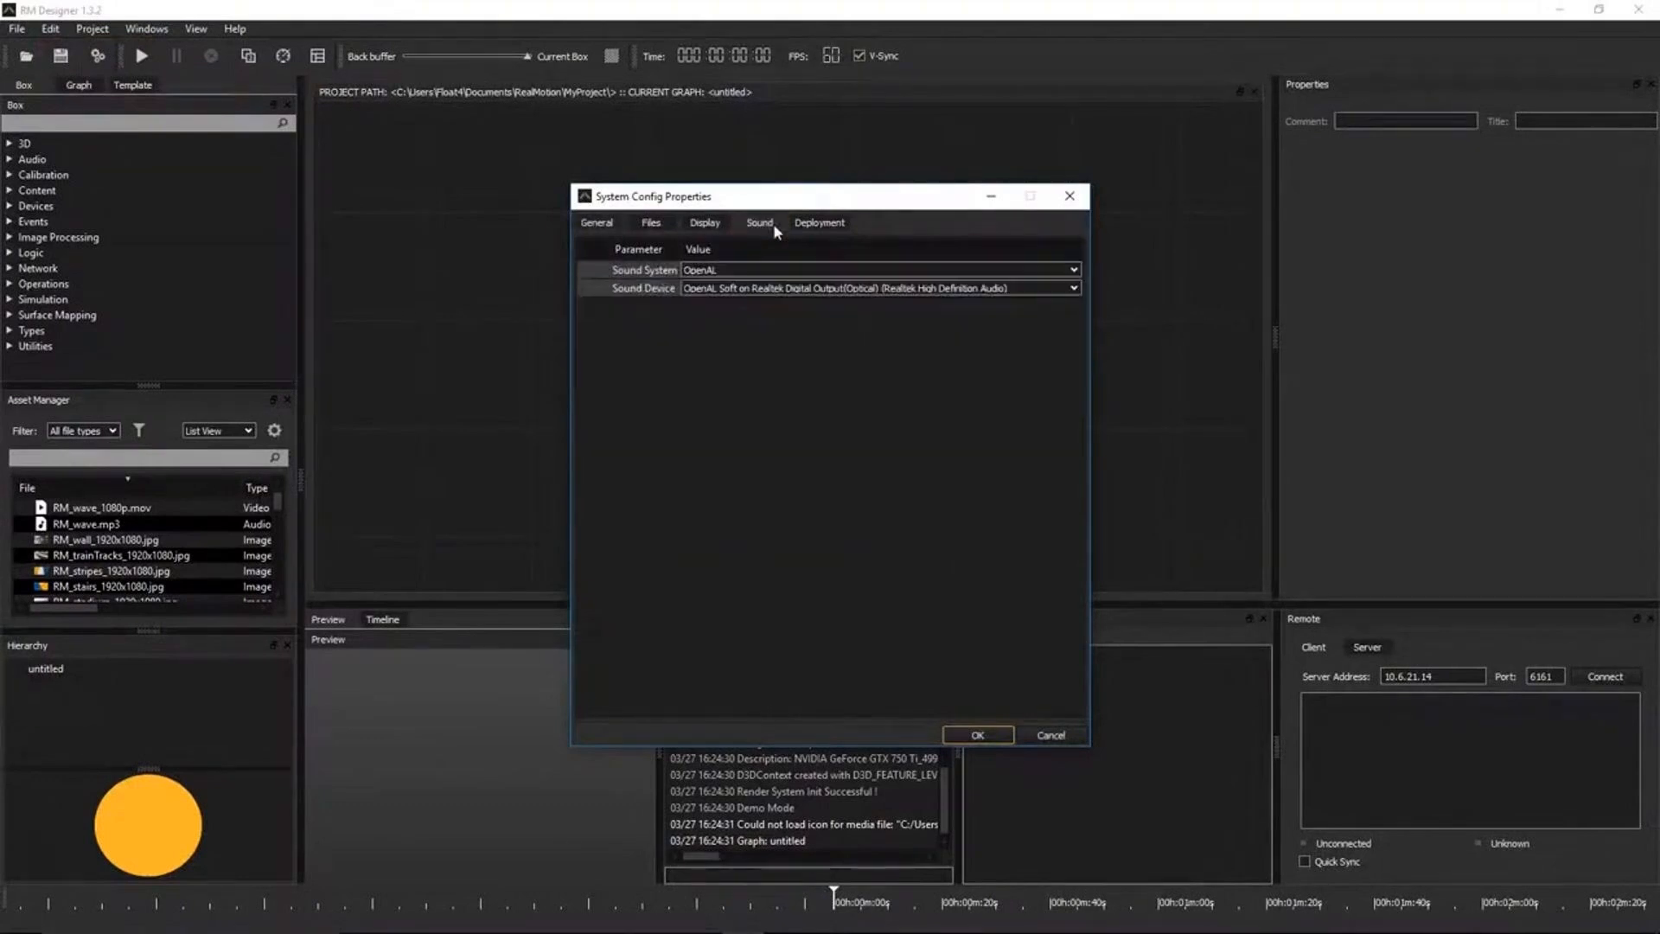
{"action": "left_click", "coordinate": [702, 223]}
{"action": "left_click", "coordinate": [664, 218]}
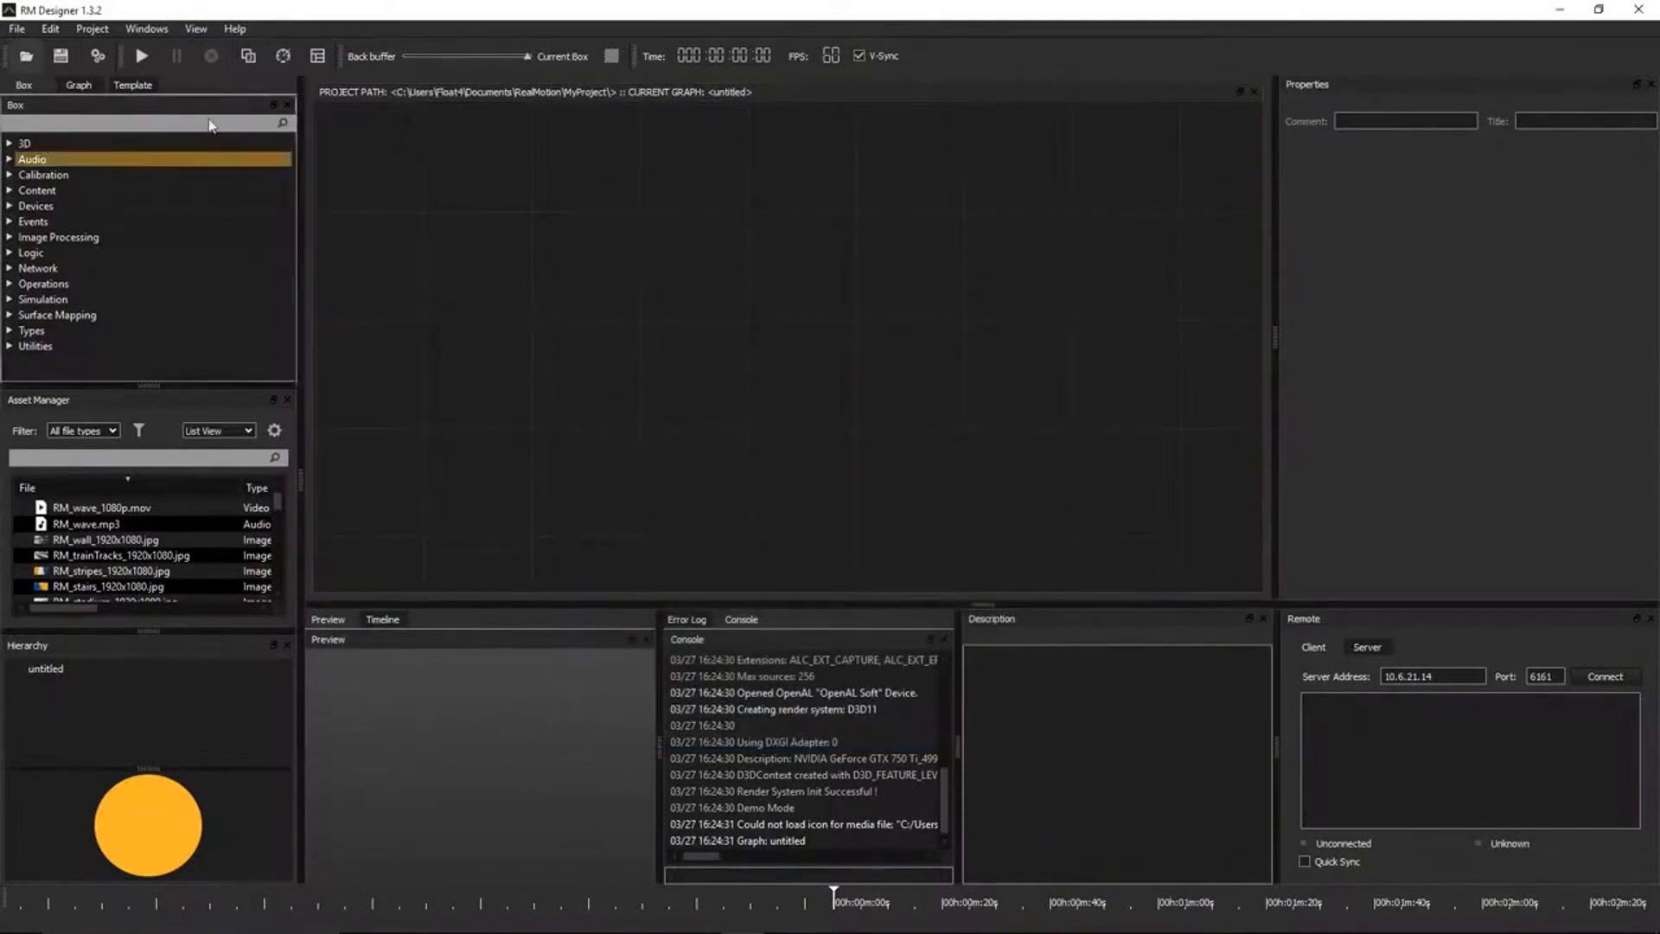
- Review the project configuration, comparing the canvas lists of its active configurations including Default, and close it without saving
{"action": "left_click", "coordinate": [102, 31]}
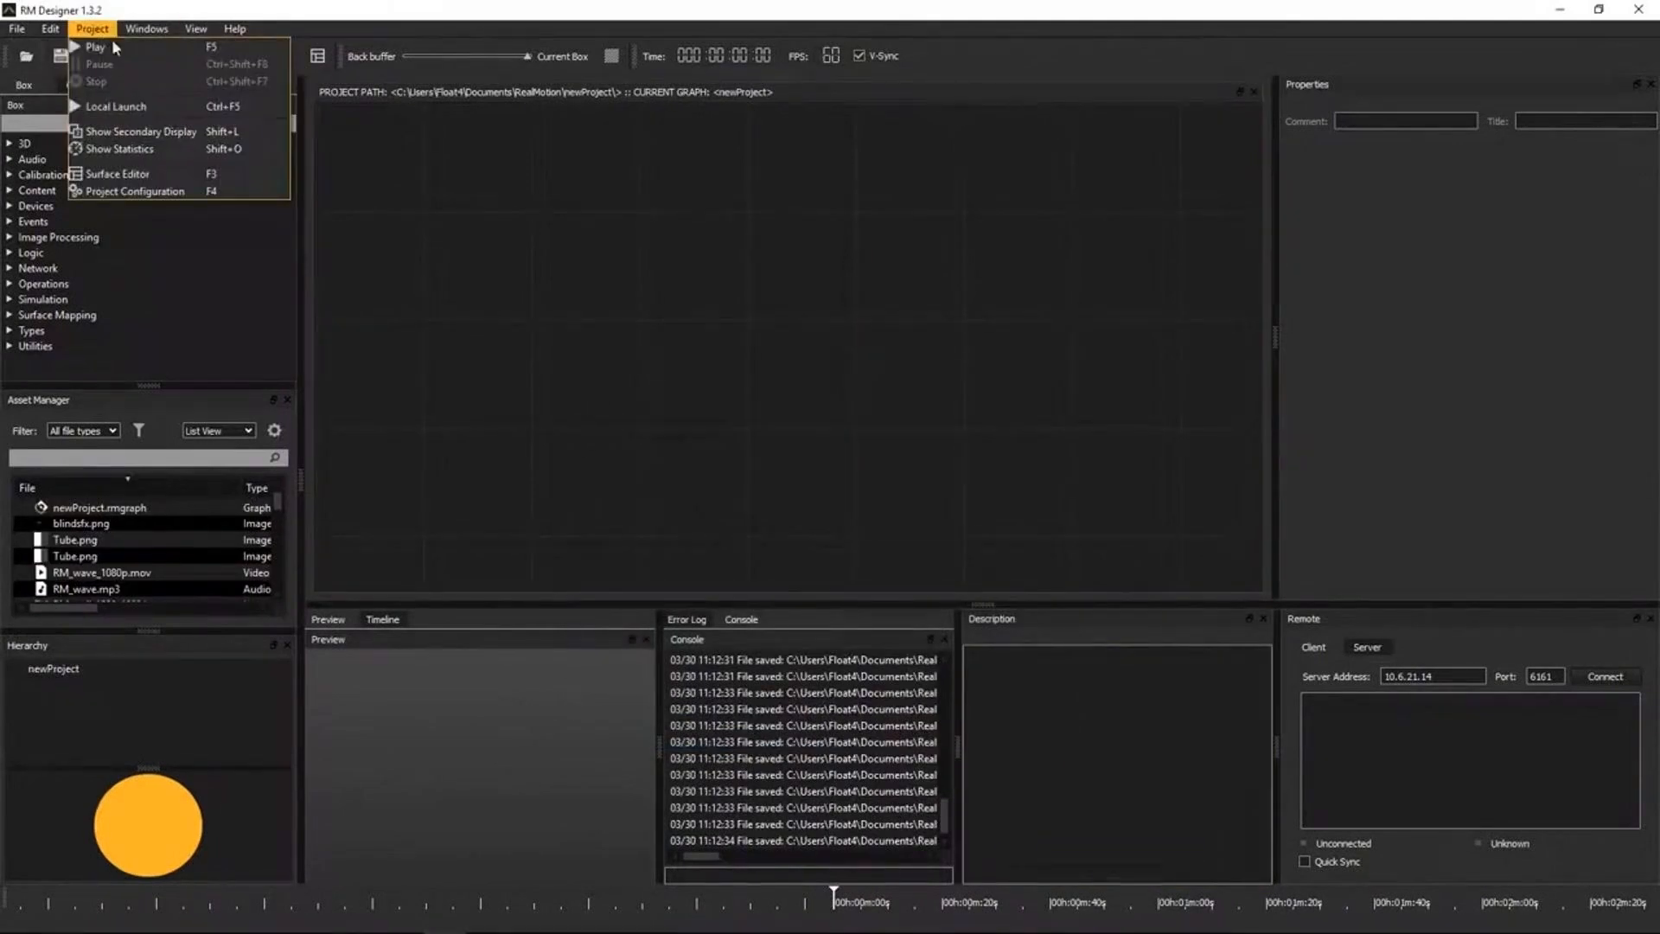
{"action": "left_click", "coordinate": [203, 193]}
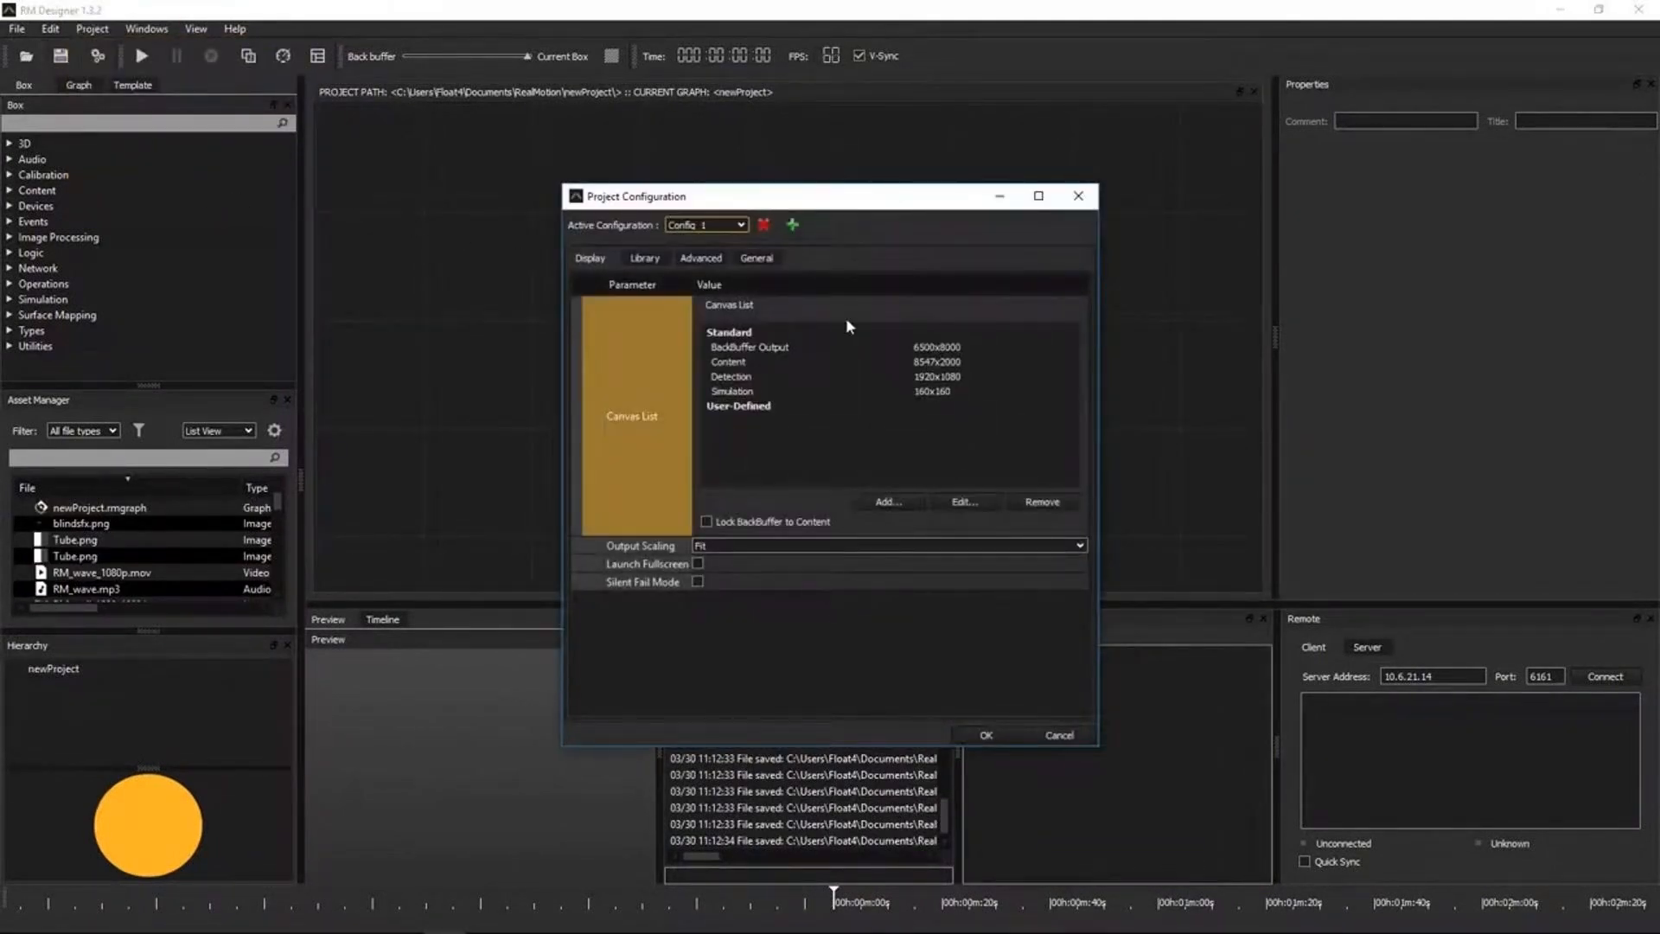
{"action": "left_click", "coordinate": [714, 261]}
{"action": "left_click", "coordinate": [733, 225]}
{"action": "left_click", "coordinate": [716, 252]}
{"action": "left_click", "coordinate": [721, 223]}
{"action": "left_click", "coordinate": [706, 239]}
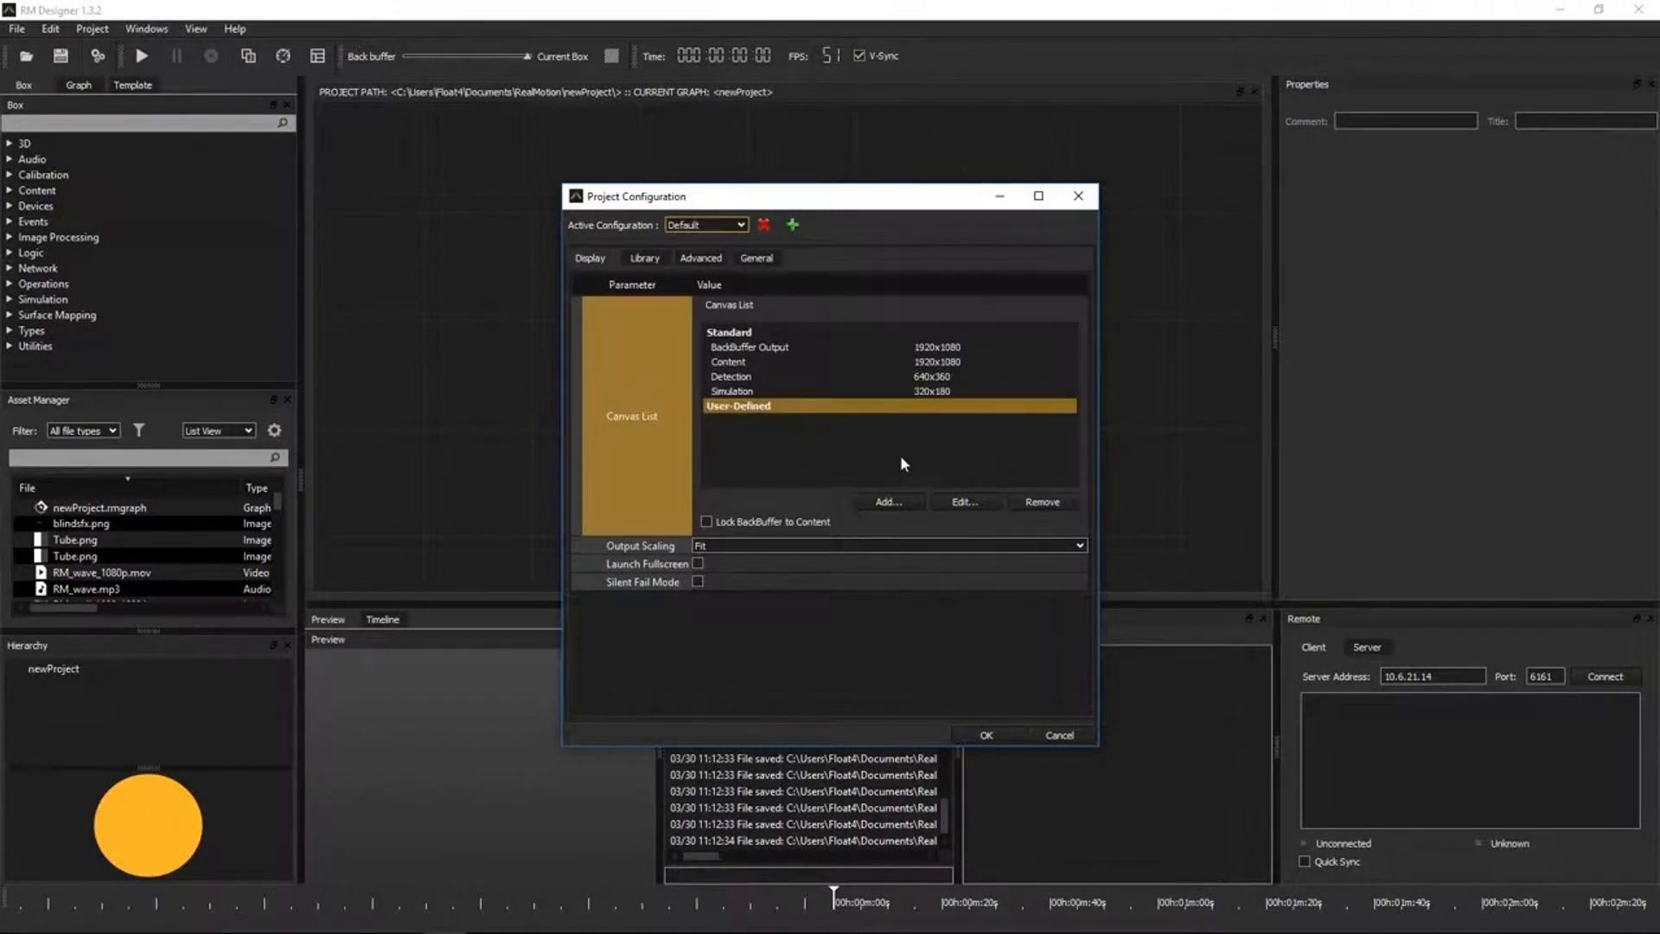
{"action": "left_click", "coordinate": [1061, 734]}
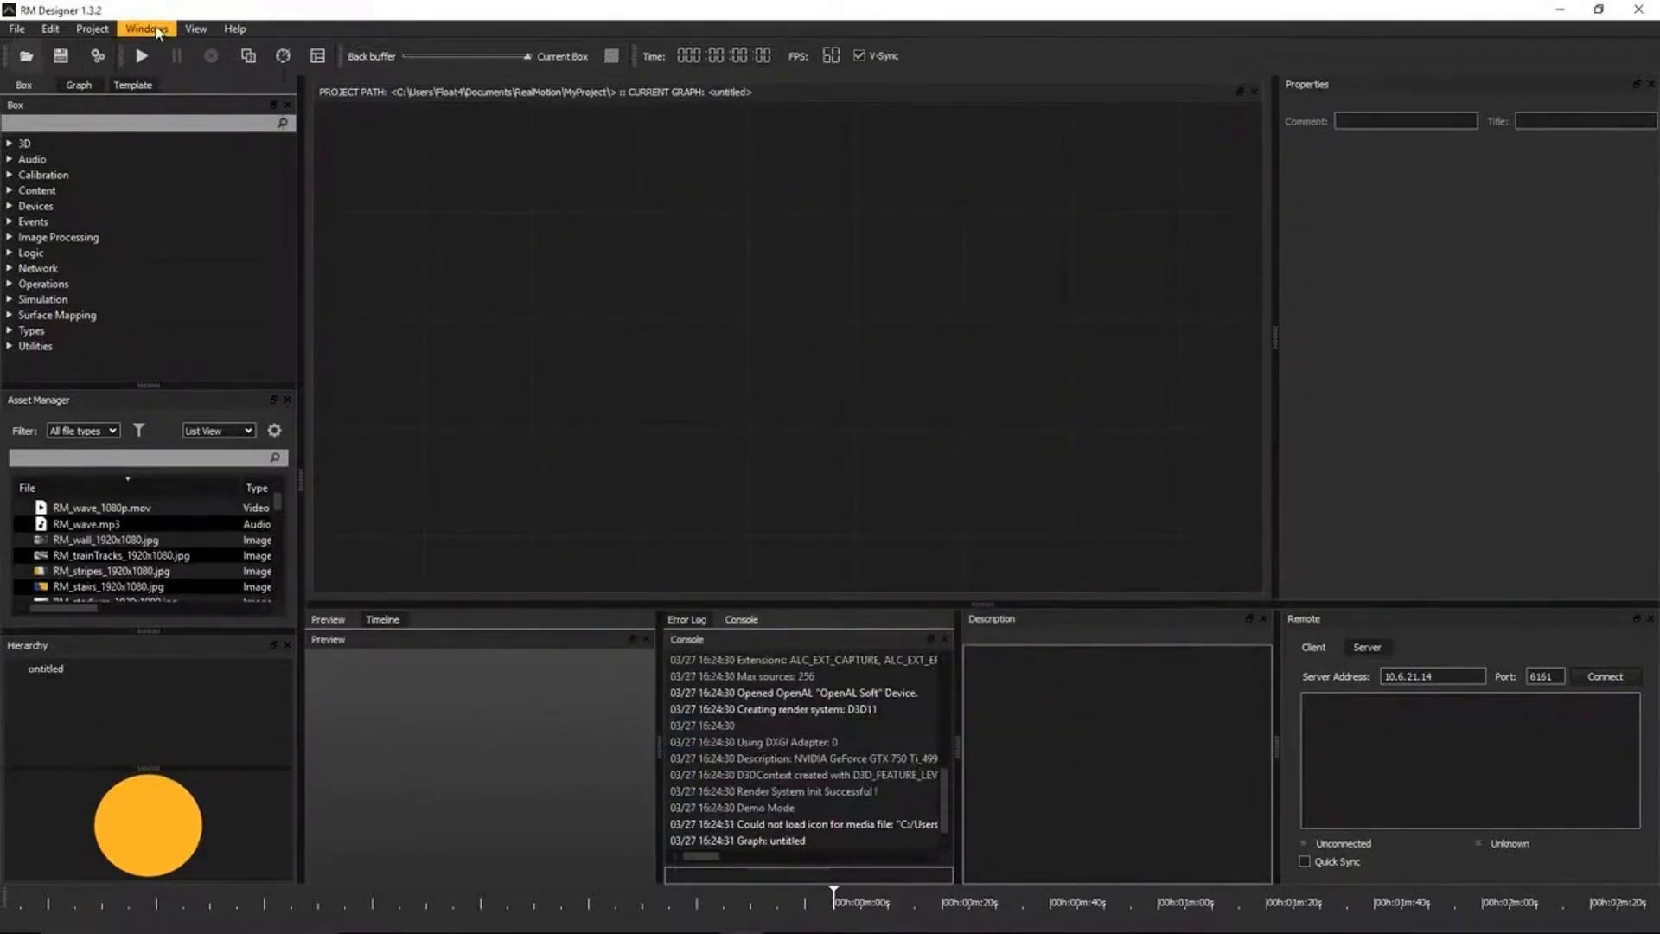
{"action": "left_click", "coordinate": [172, 31]}
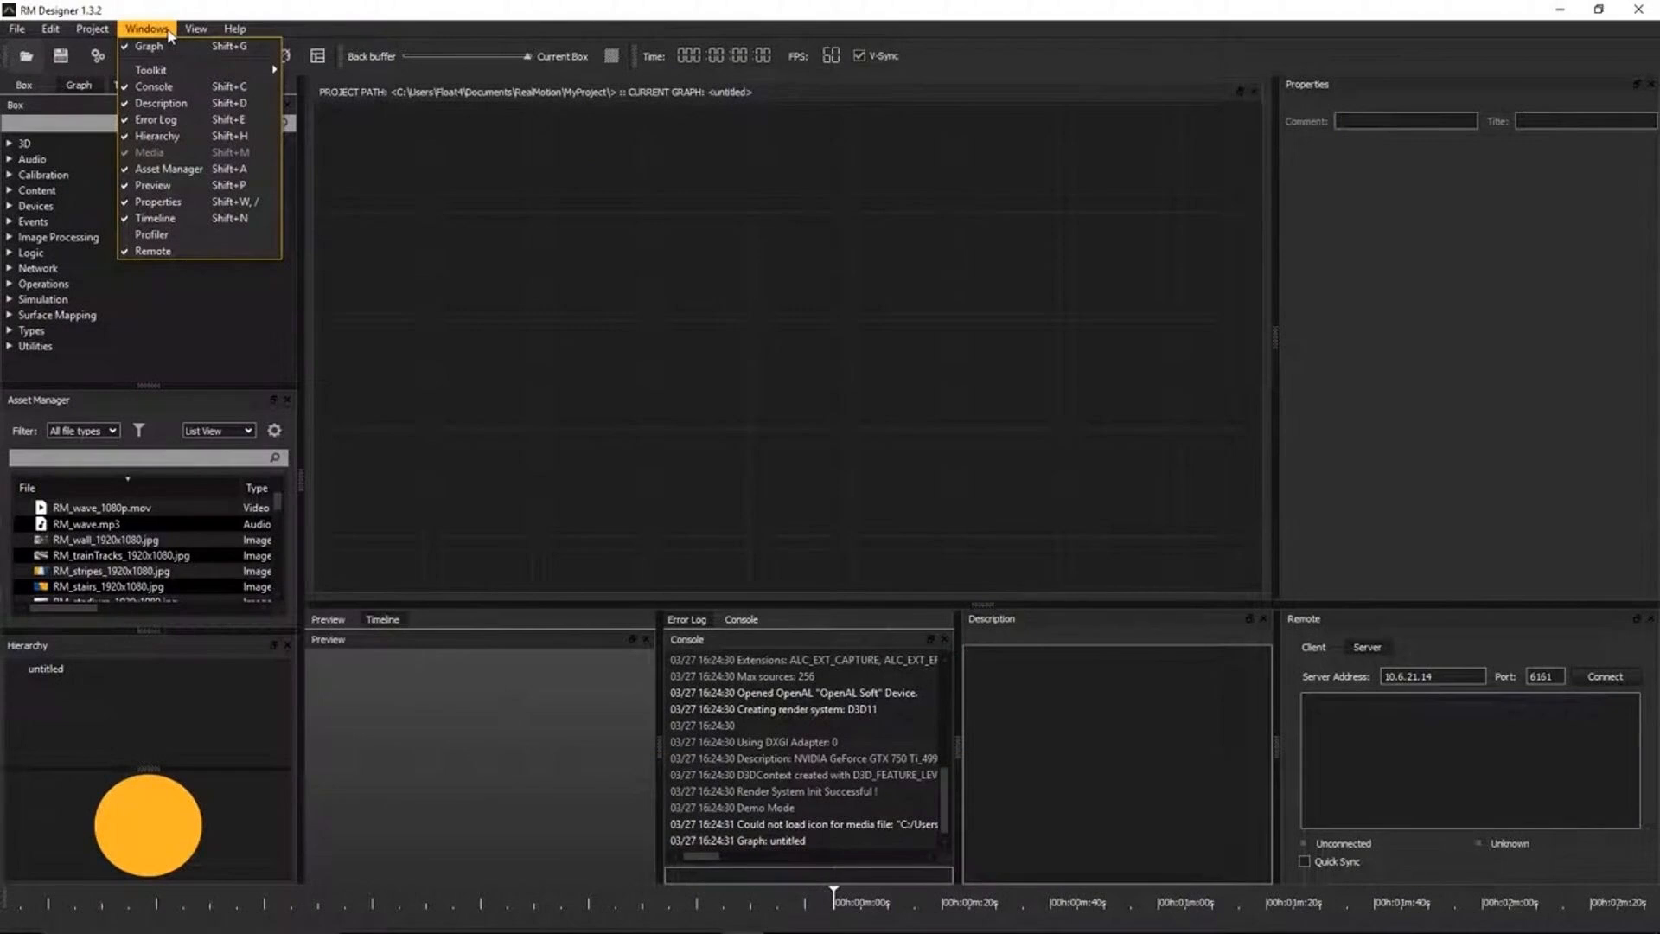
{"action": "mouse_move", "coordinate": [199, 33]}
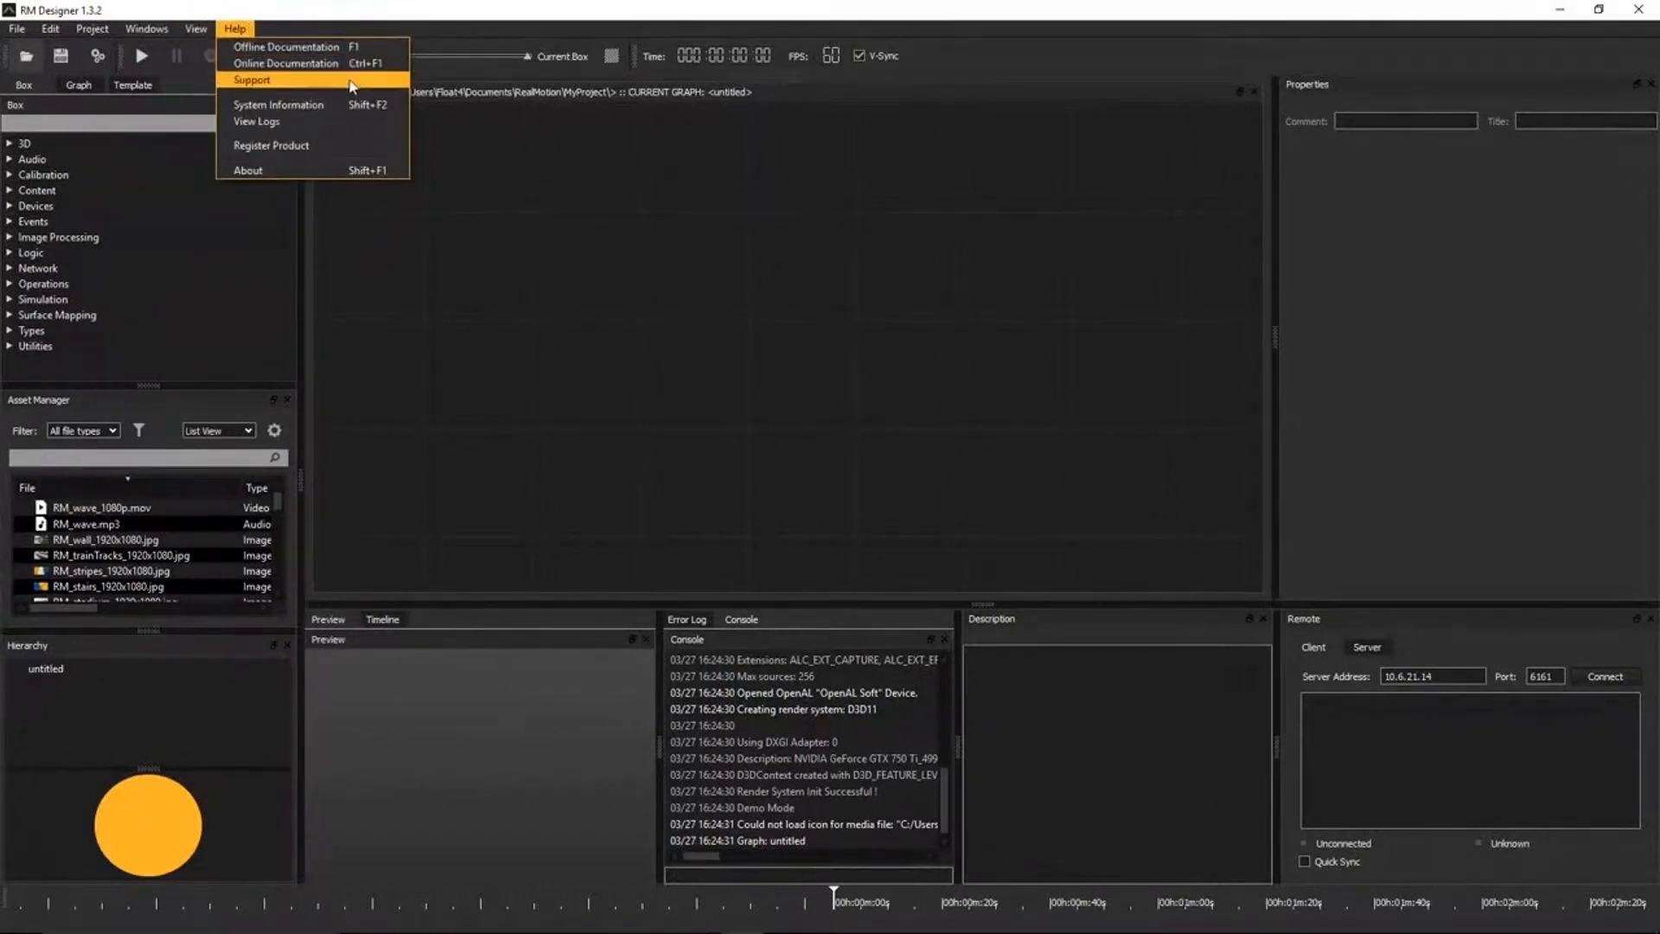
{"action": "left_click", "coordinate": [339, 27]}
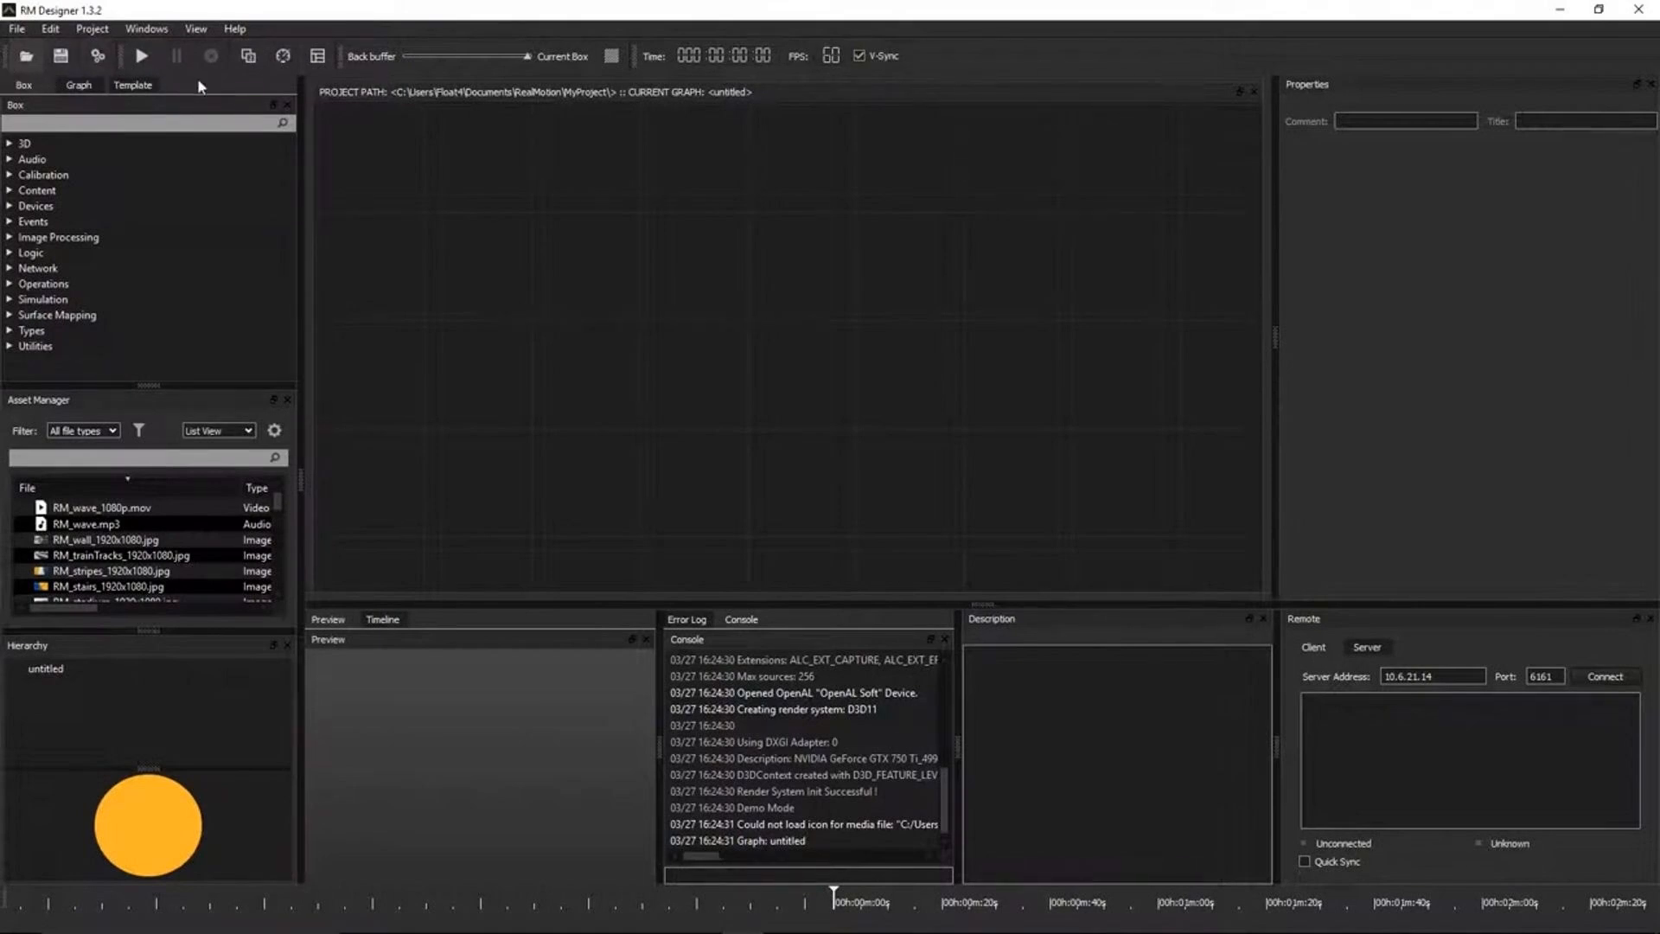
- Start a new project and preview the Interactive, Mapping, SlideShow and Video Playback templates as possible sources
{"action": "left_click", "coordinate": [29, 30]}
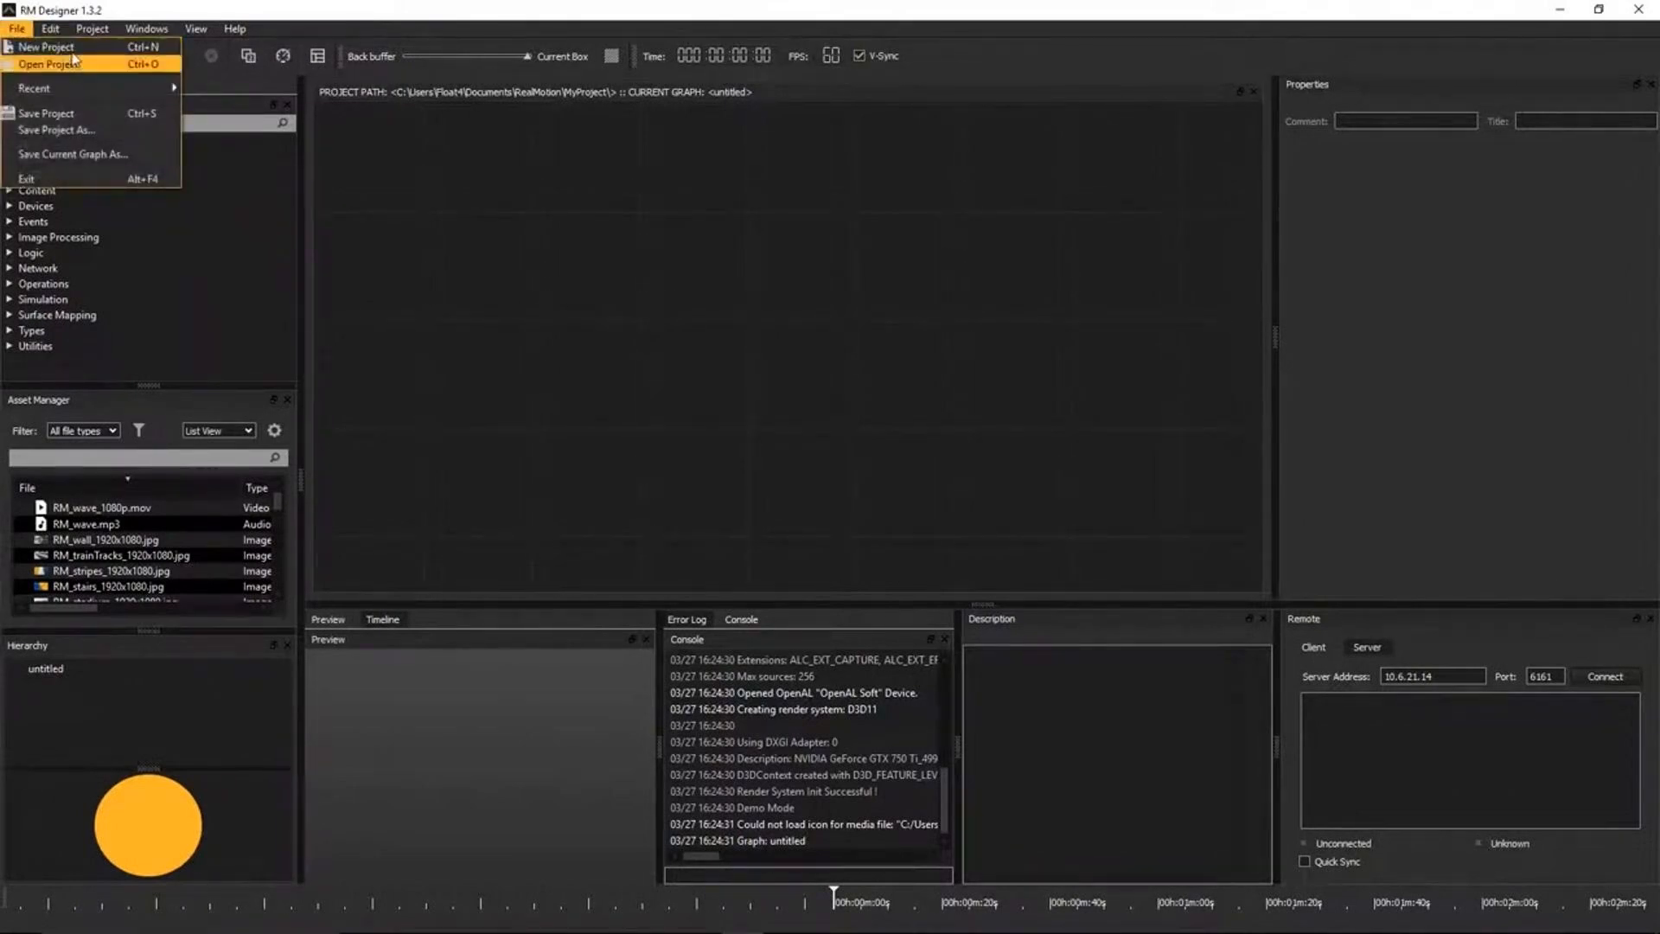
{"action": "left_click", "coordinate": [80, 48]}
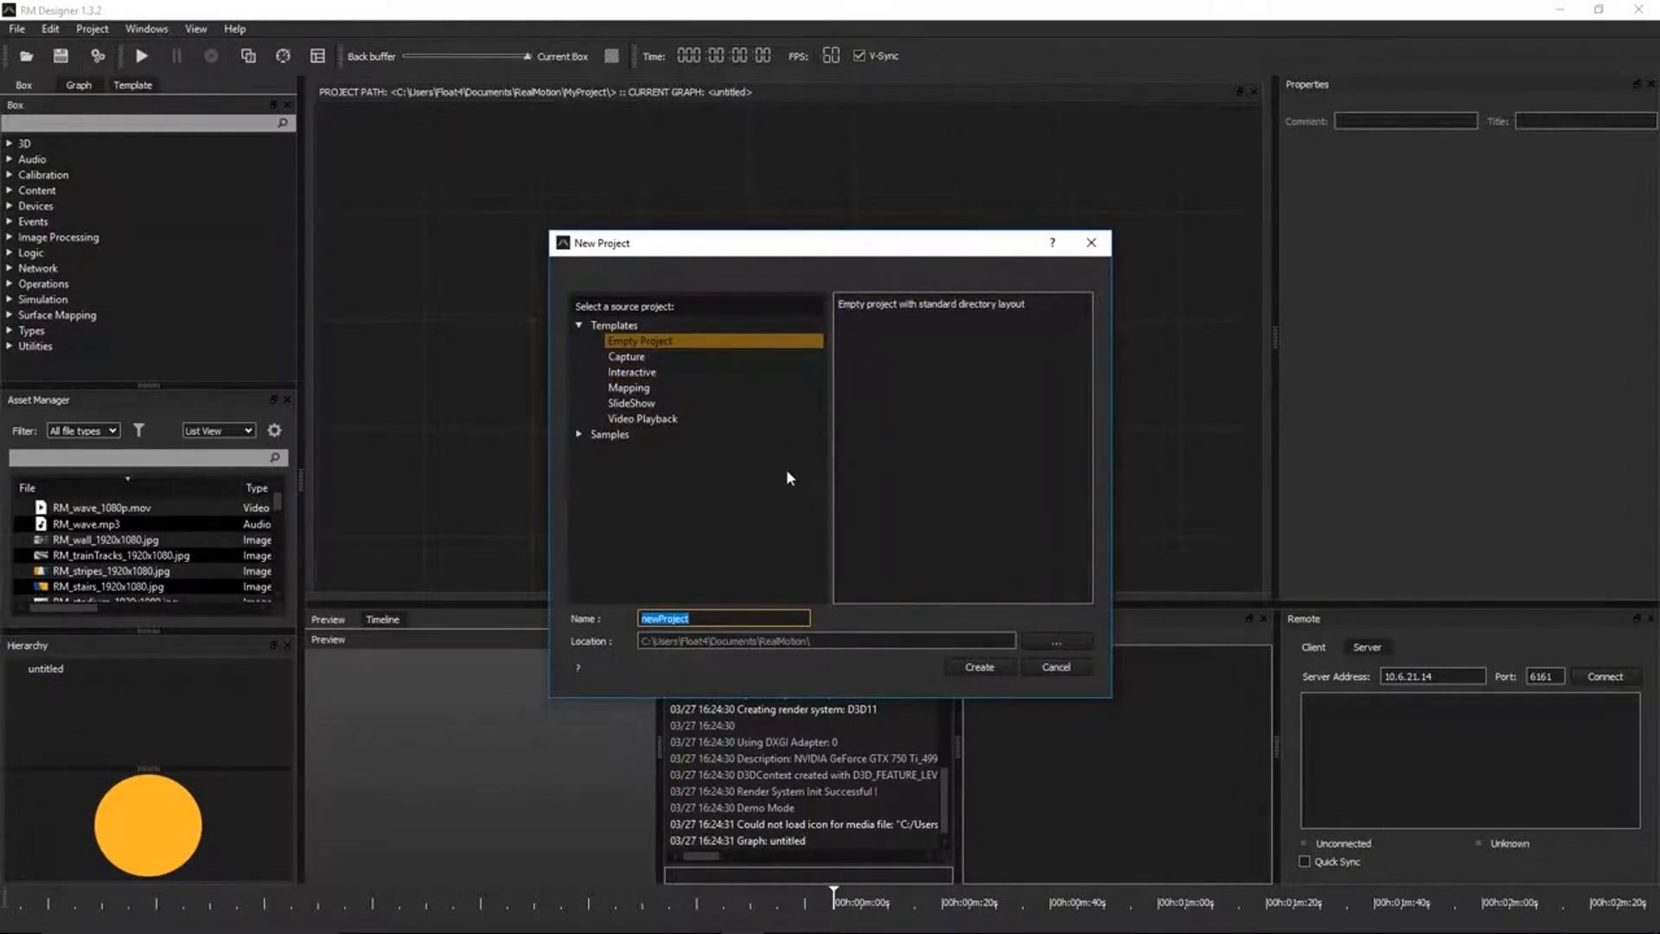
{"action": "left_click", "coordinate": [757, 373]}
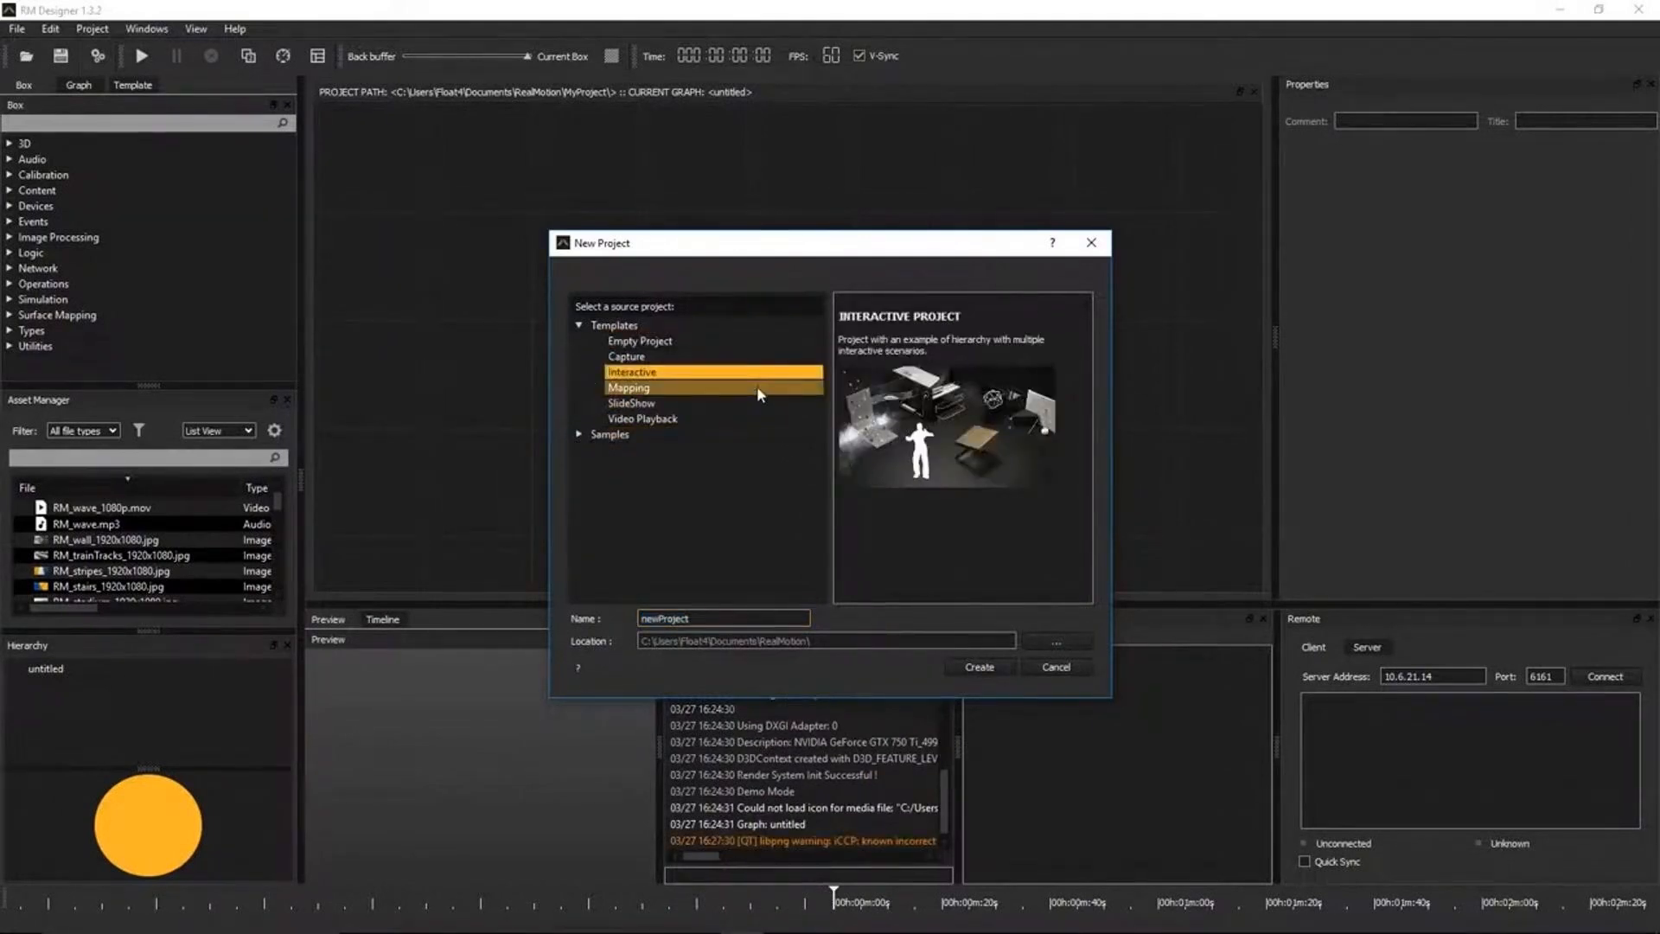
{"action": "left_click", "coordinate": [758, 389]}
{"action": "left_click", "coordinate": [756, 403]}
{"action": "left_click", "coordinate": [752, 419]}
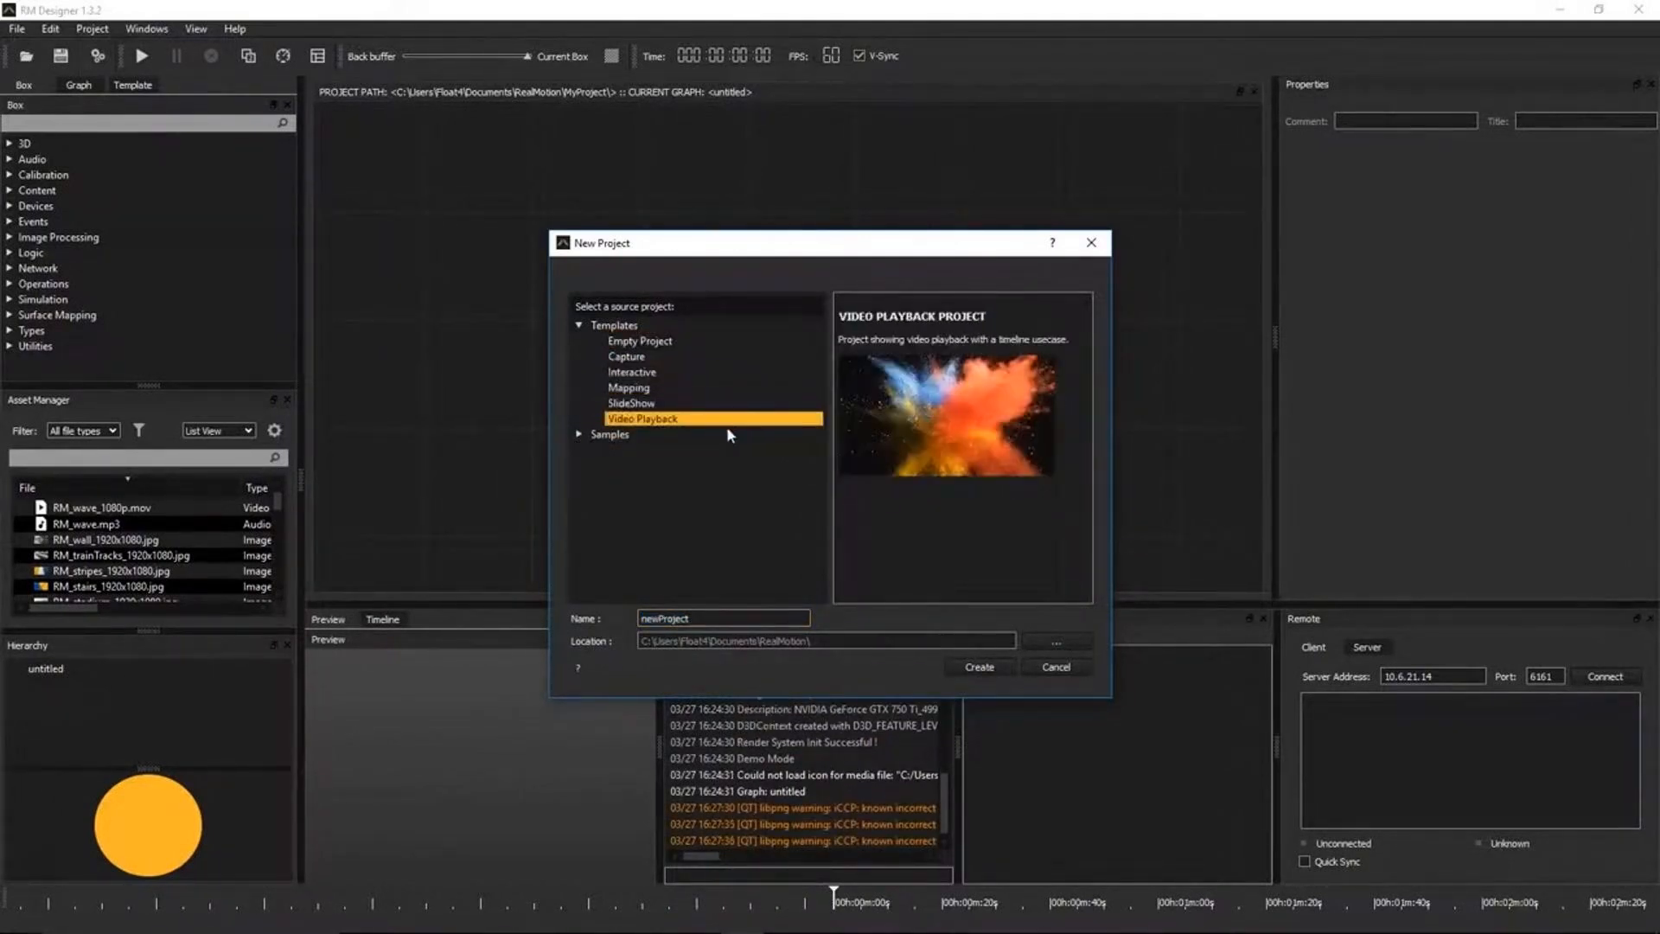
- Create the project newProject from the Attract 3D Sample in the VFX Particles samples
{"action": "left_click", "coordinate": [579, 435]}
{"action": "left_click", "coordinate": [597, 528]}
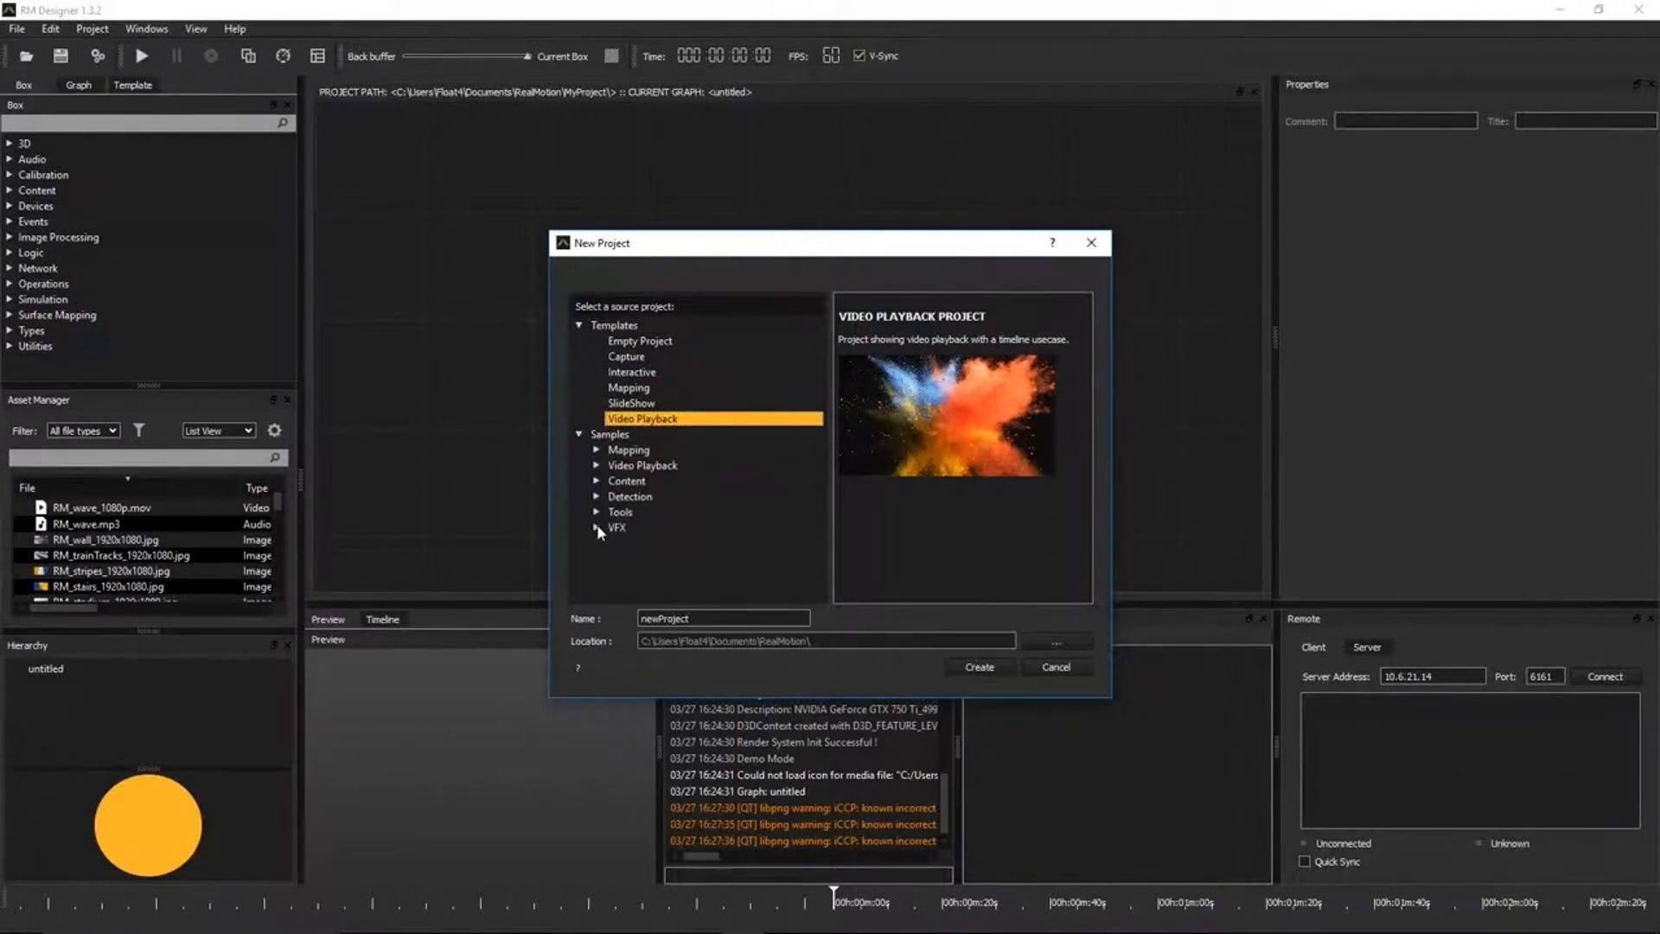
{"action": "left_click", "coordinate": [613, 557]}
{"action": "double_click", "coordinate": [683, 574]}
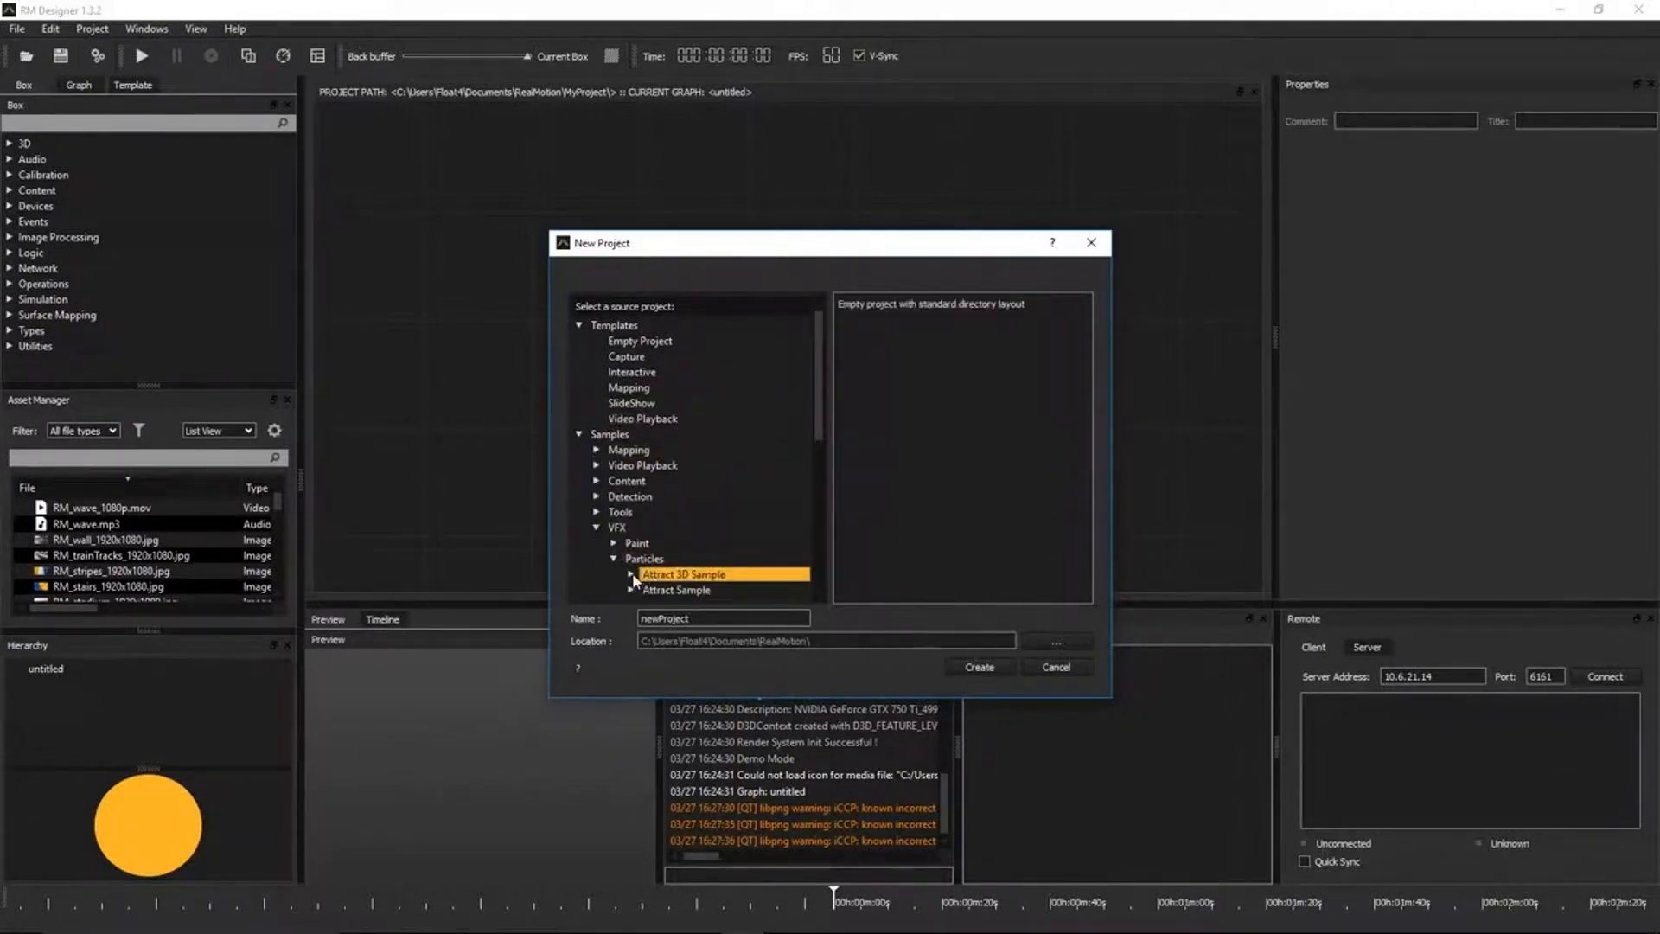
{"action": "left_click", "coordinate": [685, 592]}
{"action": "left_click", "coordinate": [1002, 667]}
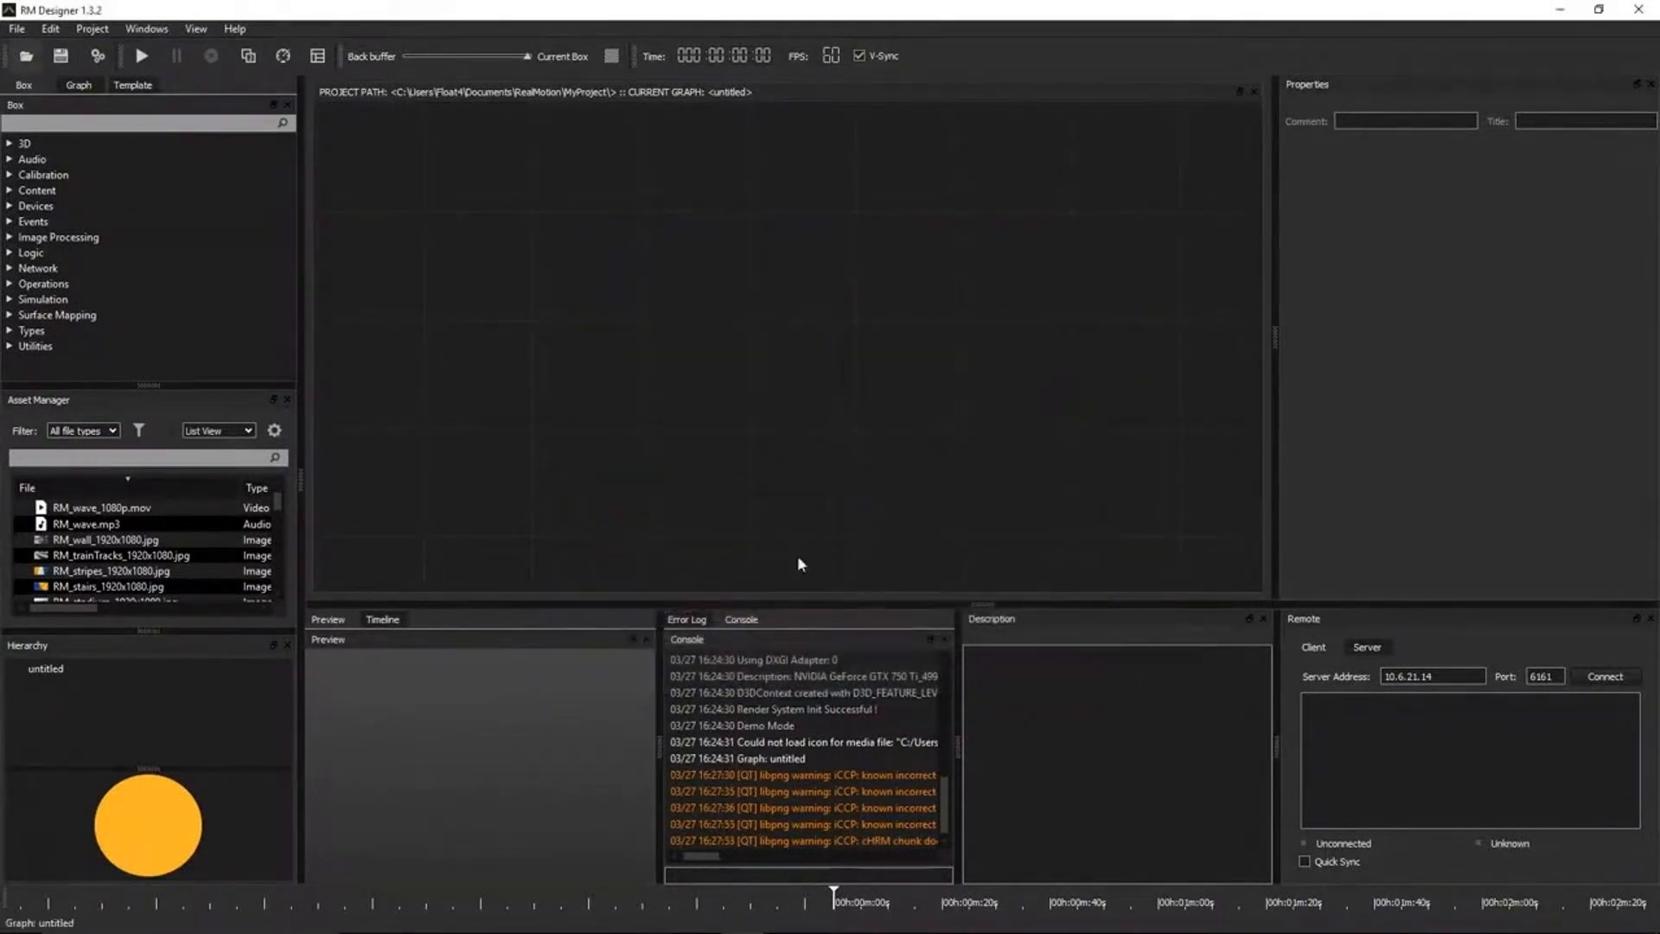
- Play the project to preview the particle effect and stop playback
{"action": "left_click", "coordinate": [142, 56]}
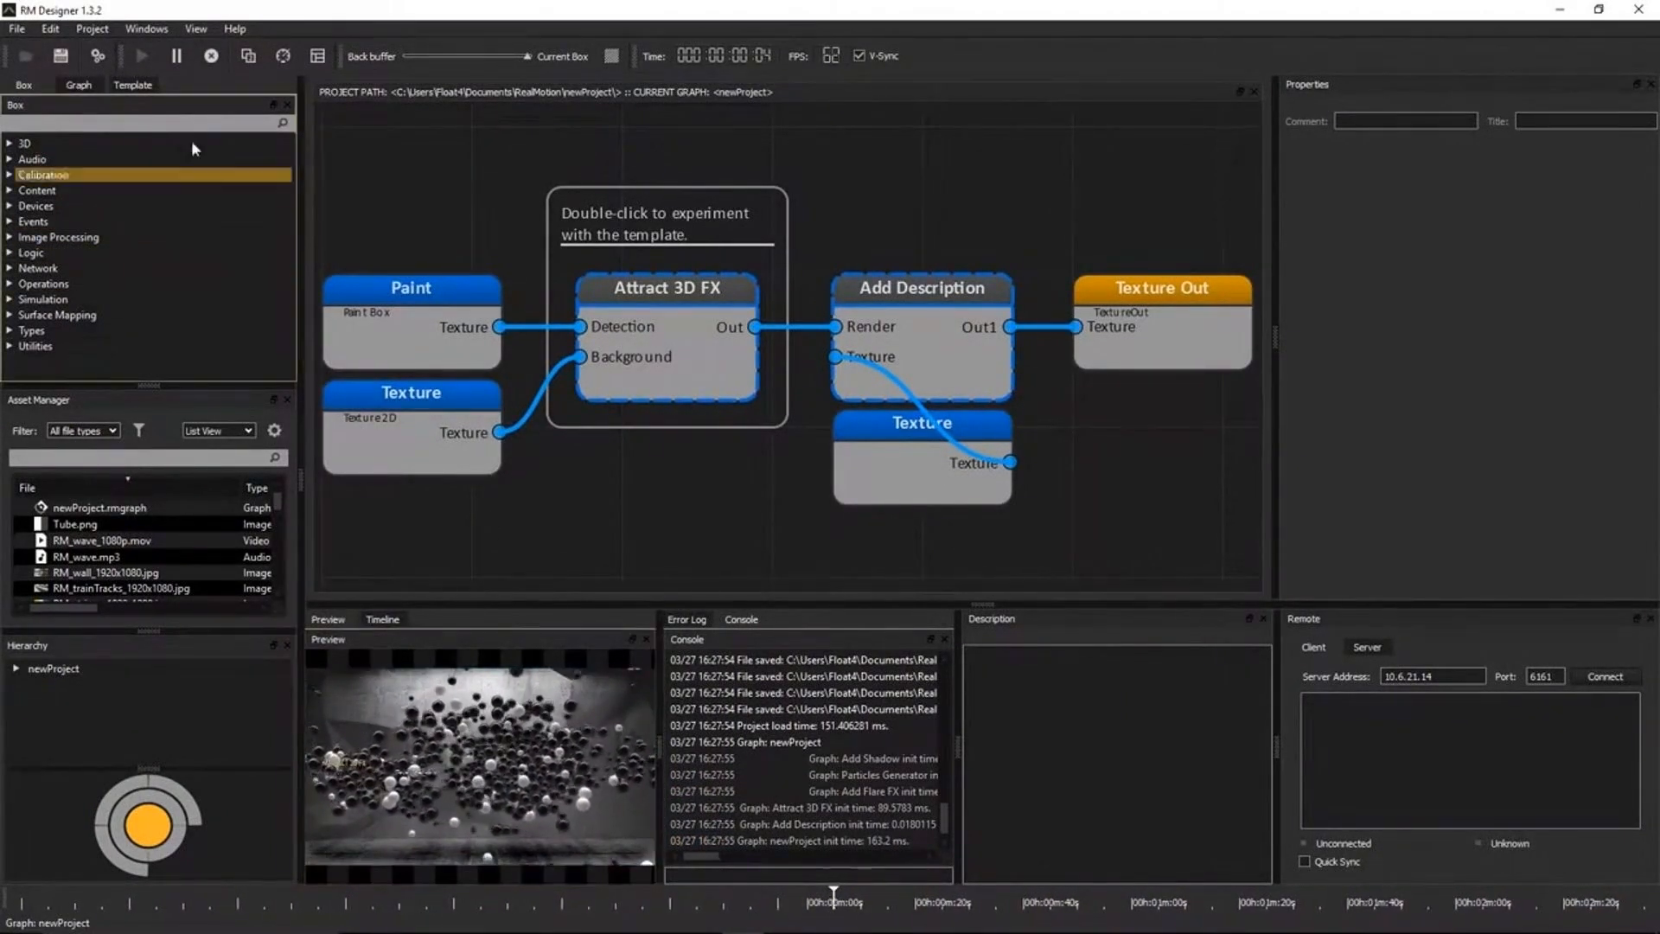
{"action": "left_click", "coordinate": [212, 57]}
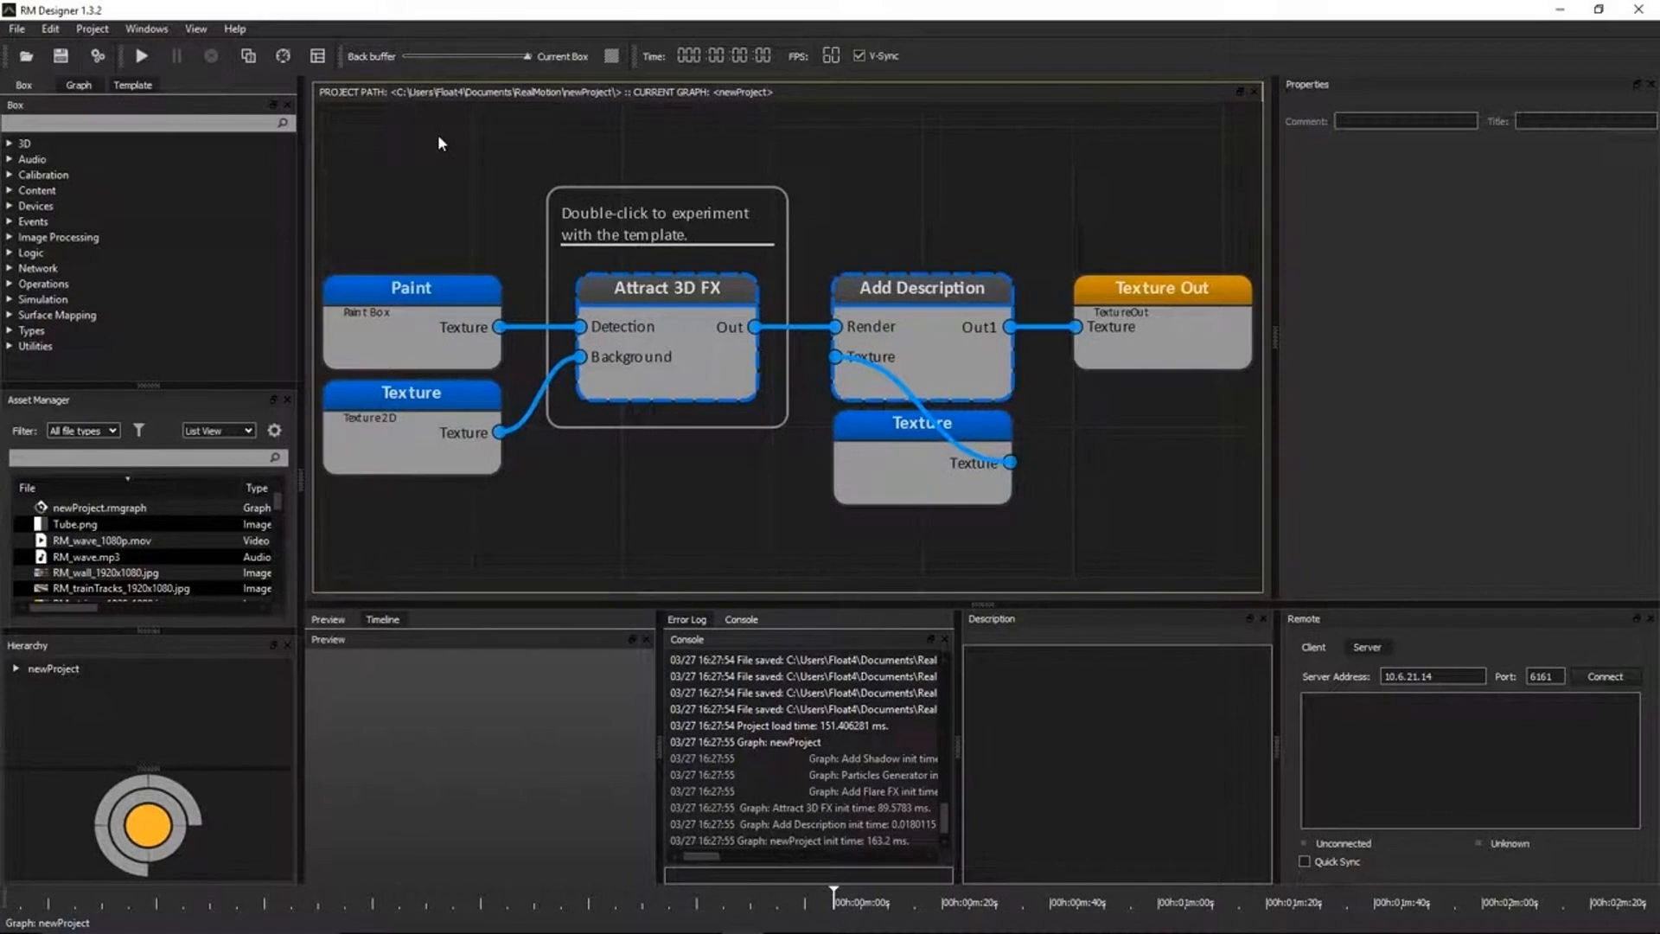
- Inspect the properties and descriptions of the Paint, Texture and Texture Out boxes in the graph
{"action": "left_click", "coordinate": [438, 299]}
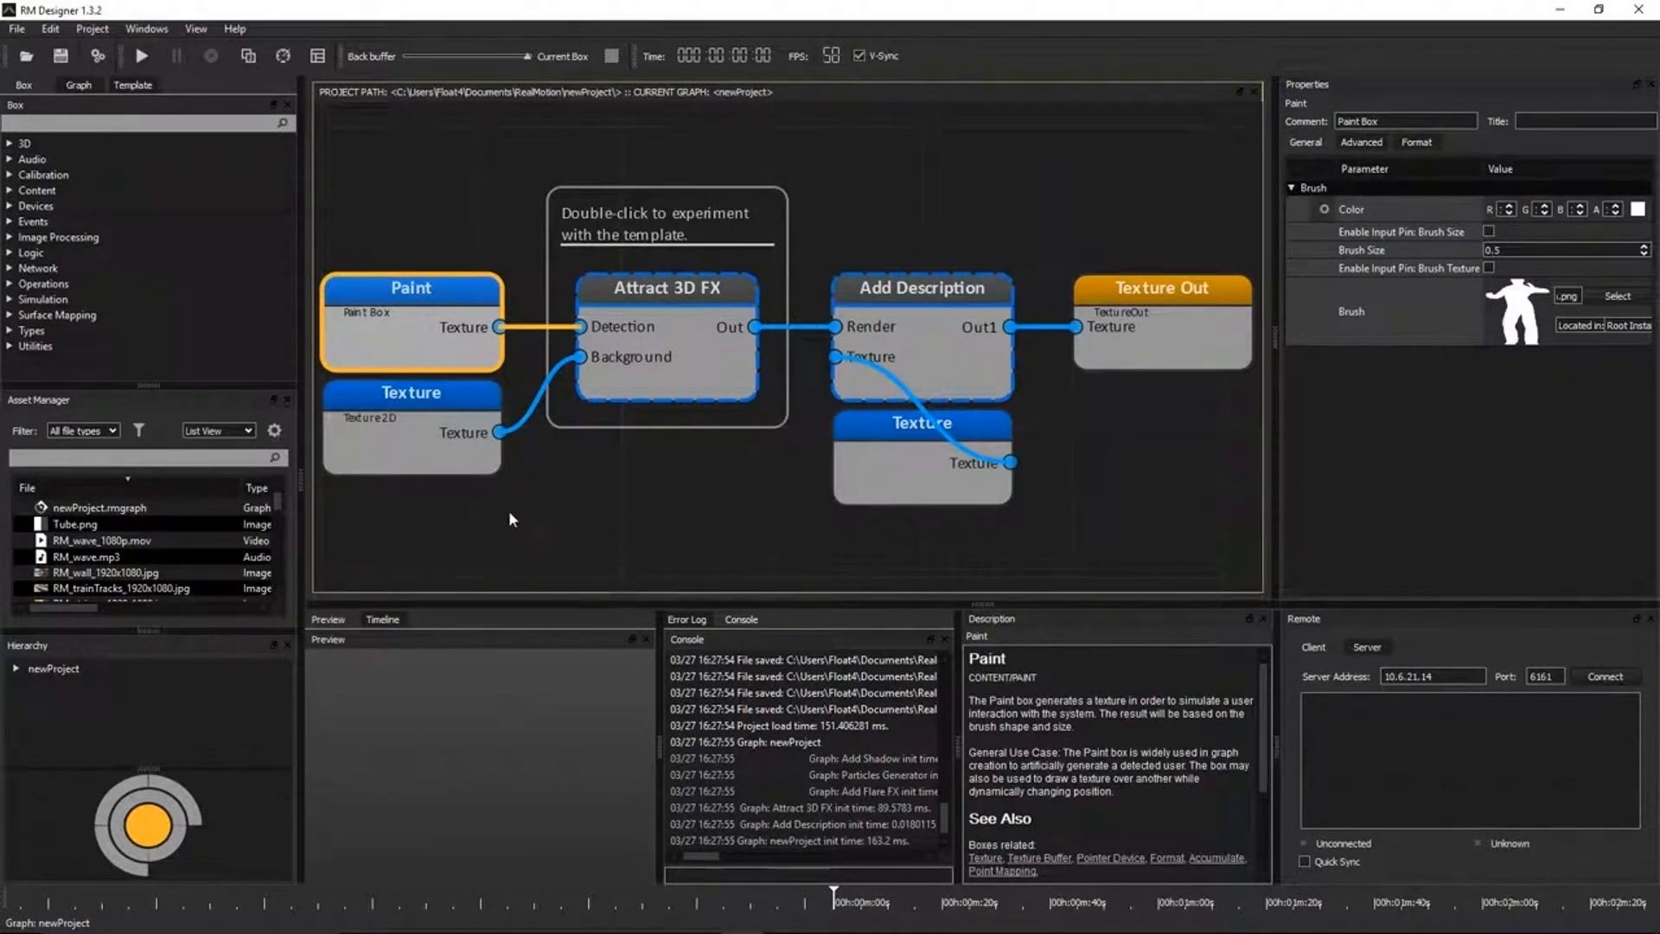
{"action": "left_click", "coordinate": [450, 445]}
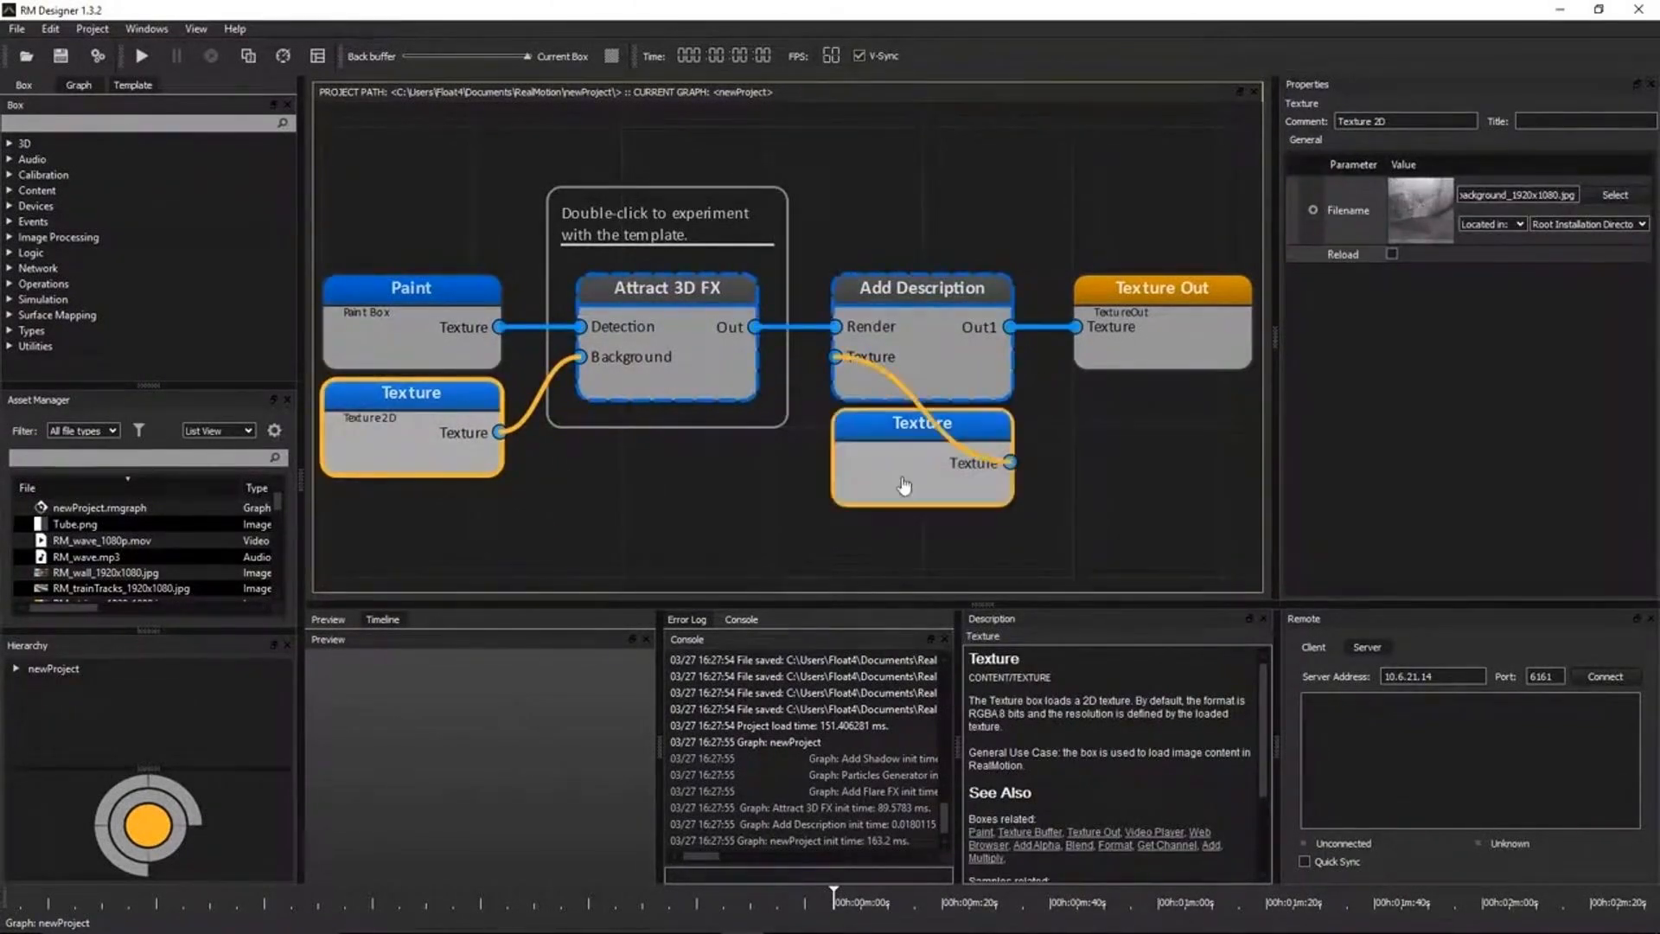
{"action": "left_click", "coordinate": [1159, 371]}
{"action": "left_click", "coordinate": [407, 341]}
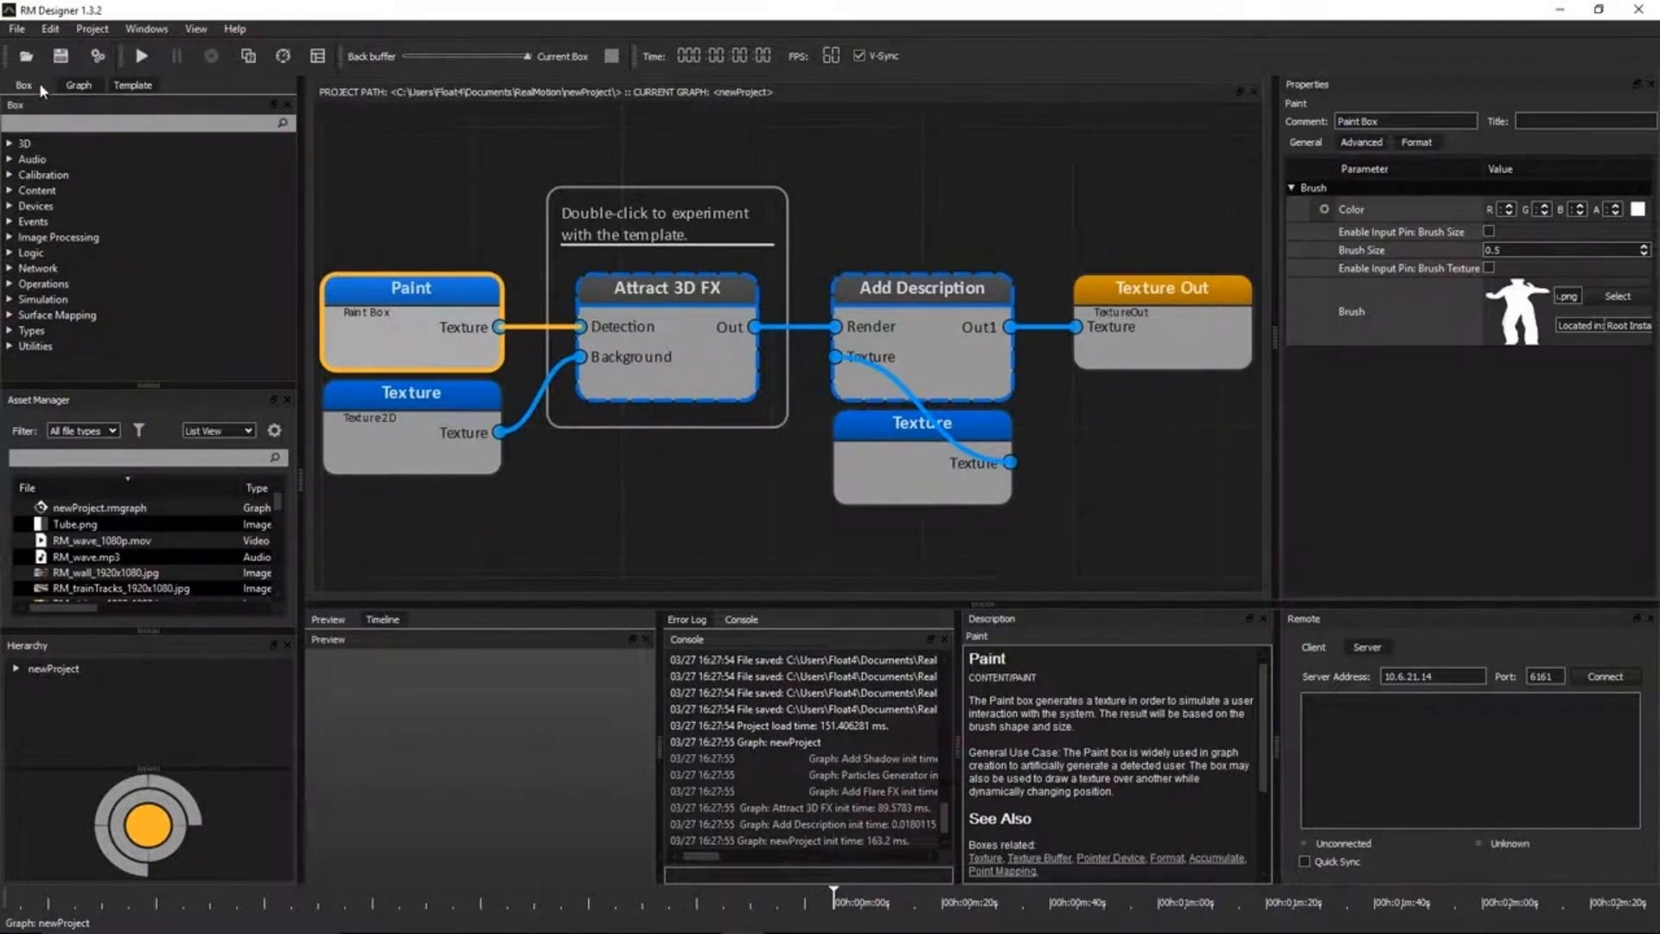
- Show the available templates and narrow the asset list's File column to reveal the file sizes and paths
{"action": "left_click", "coordinate": [80, 85]}
{"action": "left_click", "coordinate": [139, 87]}
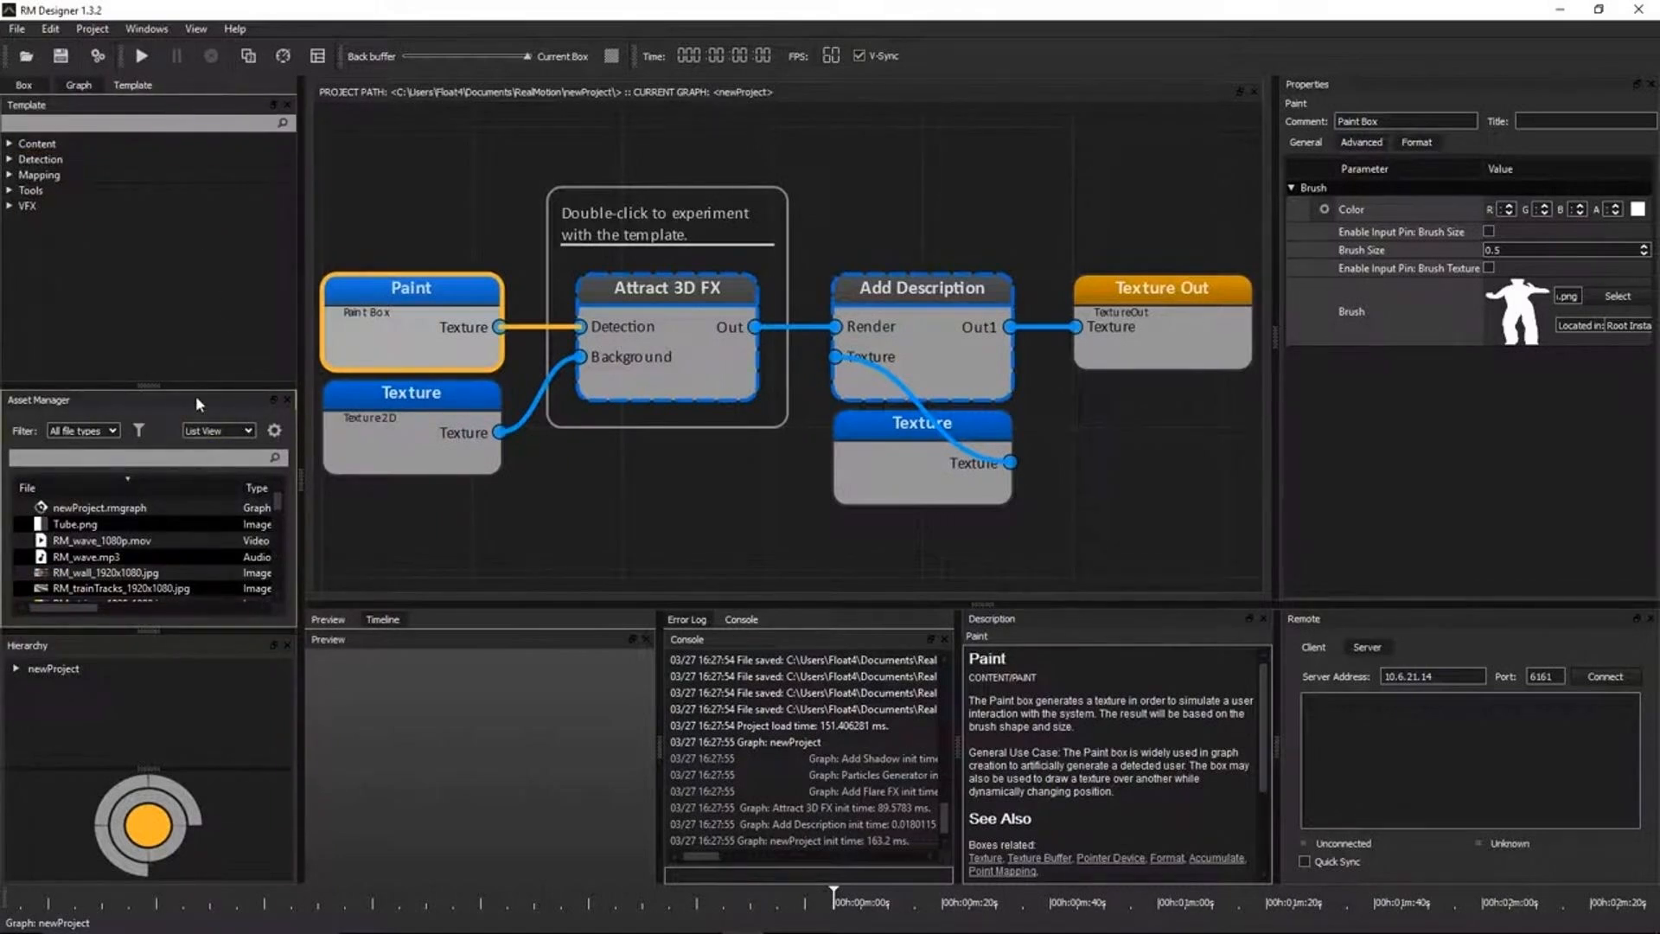
{"action": "scroll", "coordinate": [160, 570], "scroll_direction": "down", "scroll_amount": 3}
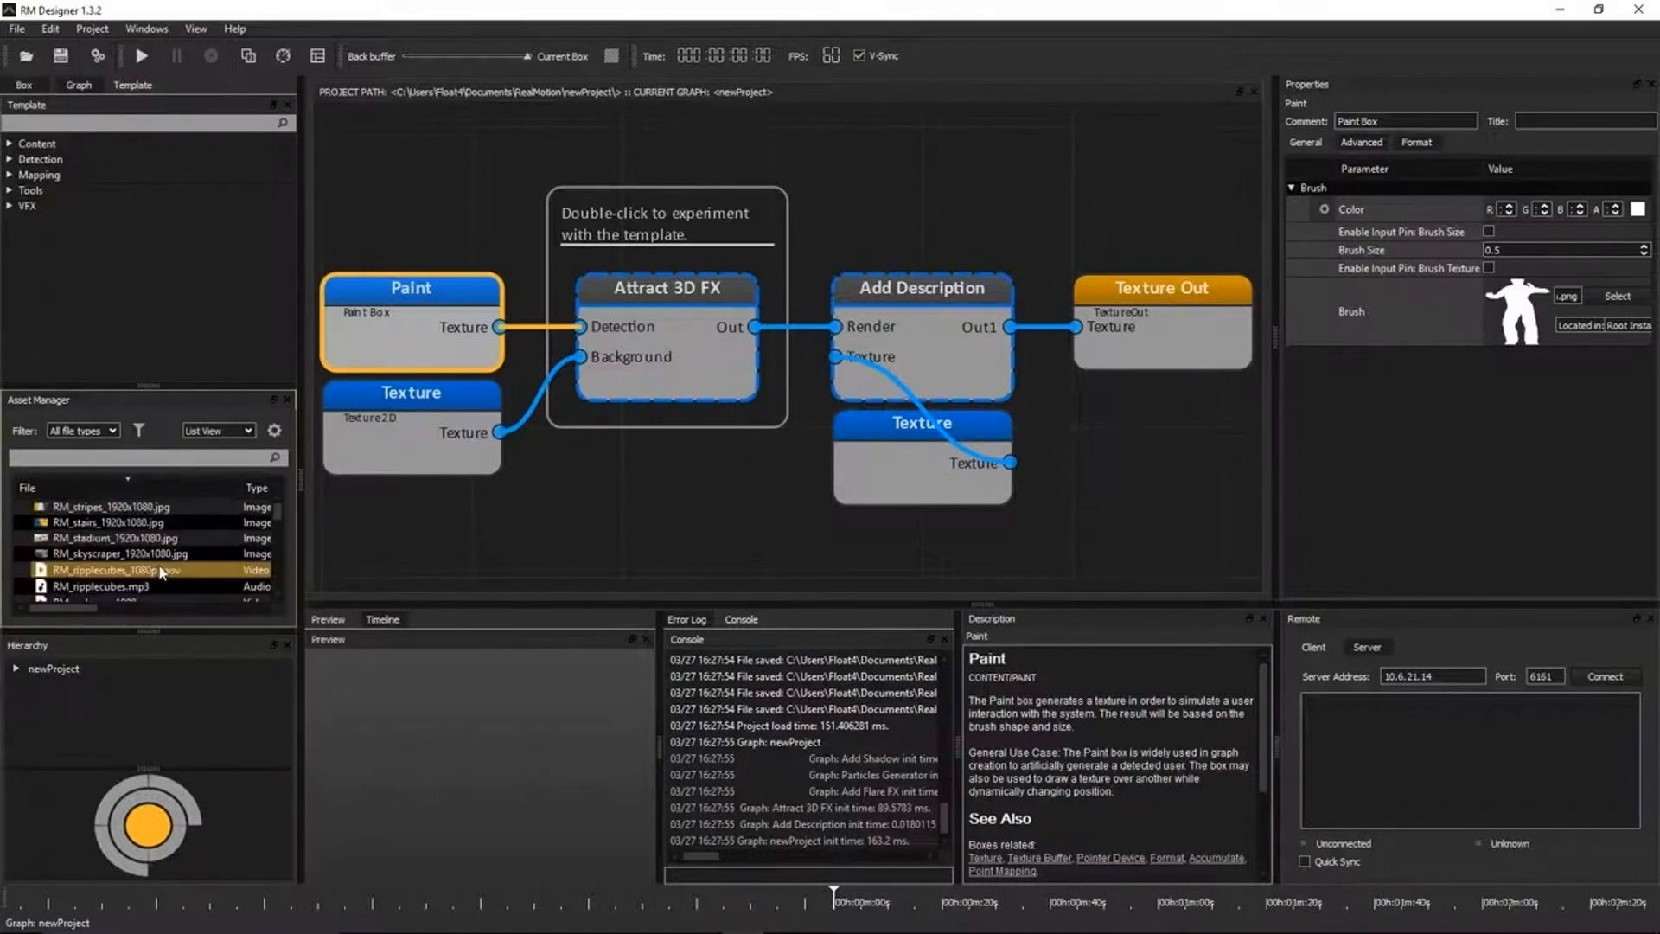
{"action": "scroll", "coordinate": [173, 553], "scroll_direction": "down", "scroll_amount": 3}
{"action": "left_click_drag", "start_coordinate": [239, 488], "coordinate": [117, 490]}
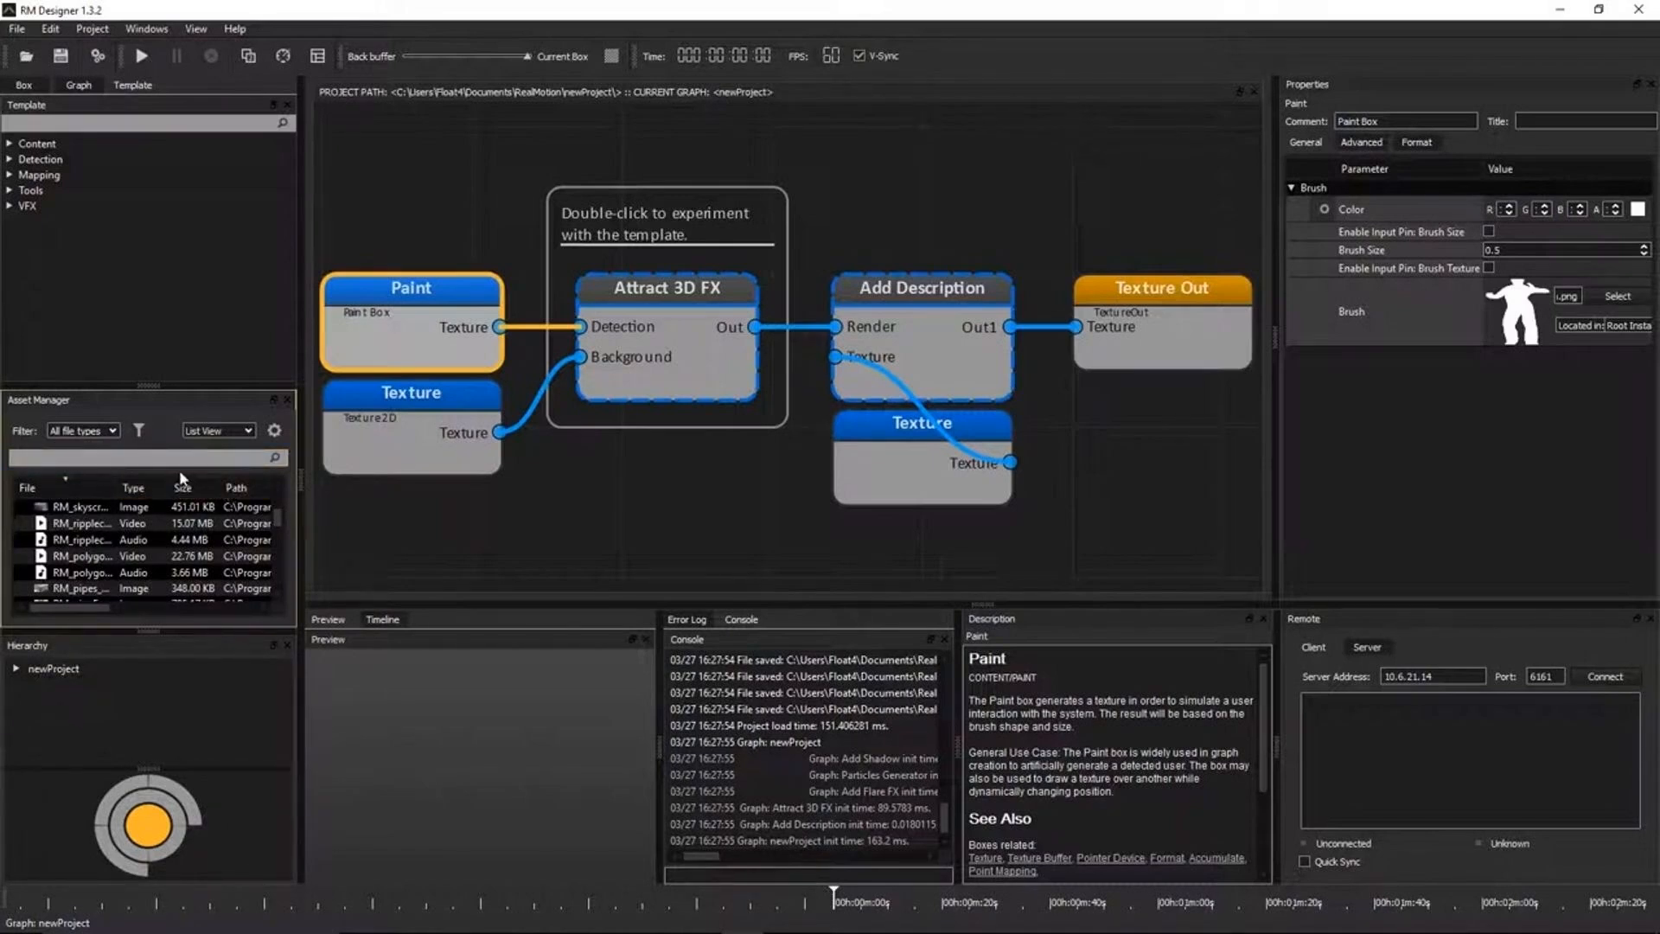
- Add the RM_ripplecubes_1080p.mov video to the graph above the Paint box as a Video Player and delete it
{"action": "mouse_move", "coordinate": [89, 523]}
{"action": "left_mouse_down"}
{"action": "mouse_move", "coordinate": [151, 484]}
{"action": "mouse_move", "coordinate": [398, 192]}
{"action": "left_mouse_up"}
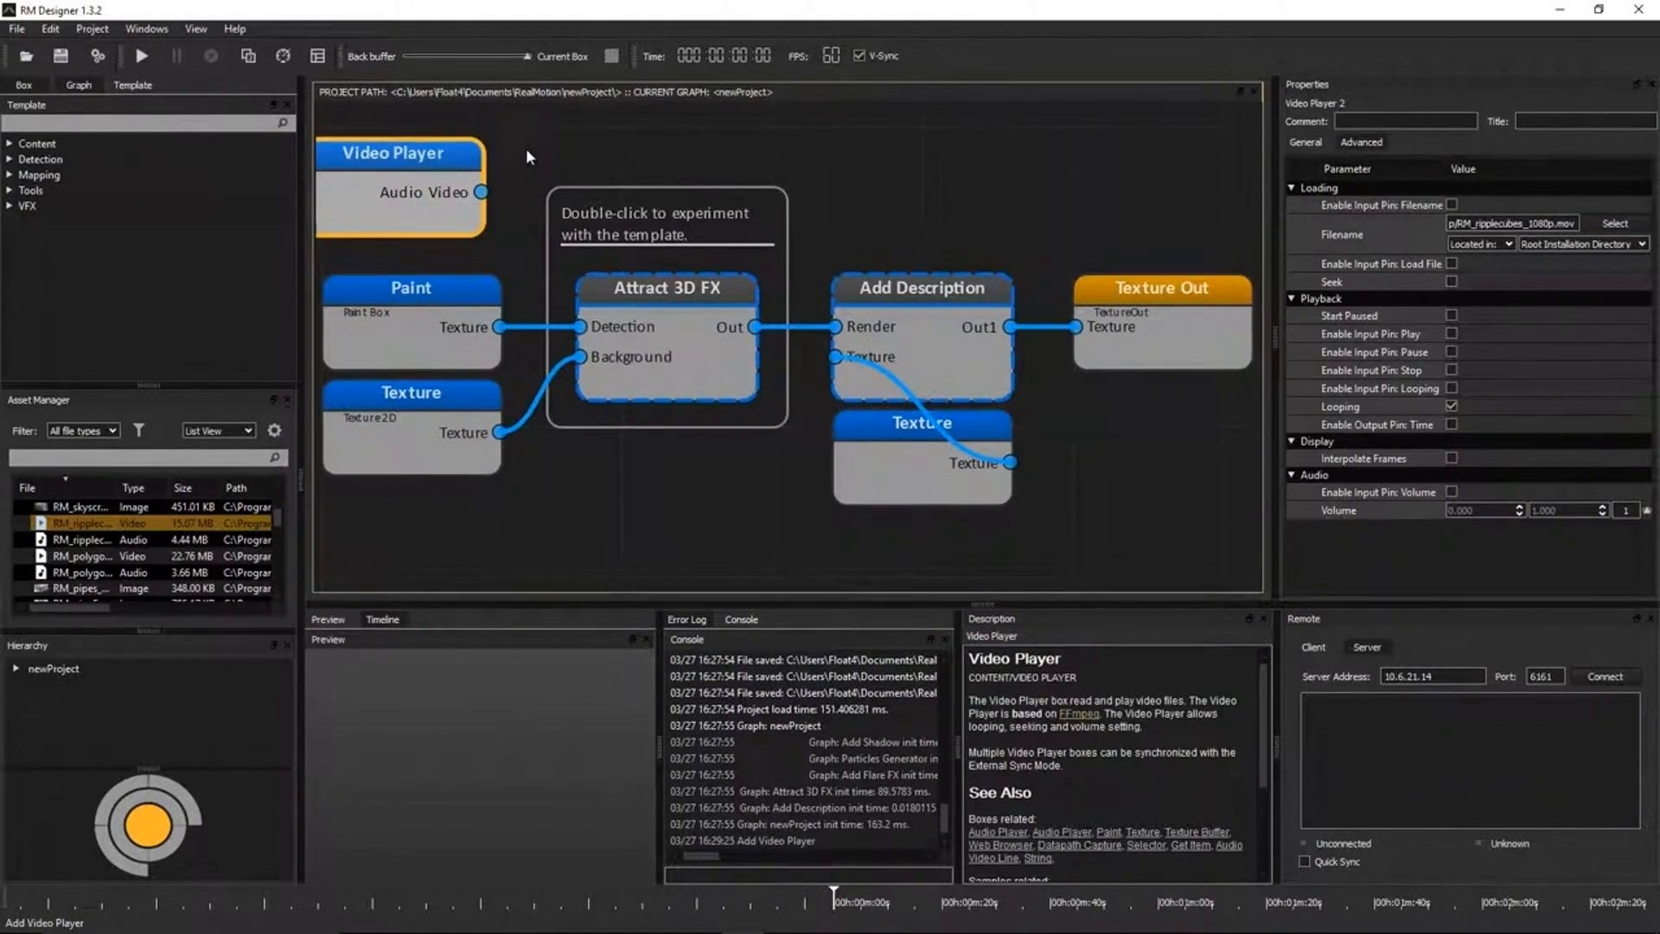
{"action": "key", "text": "Delete"}
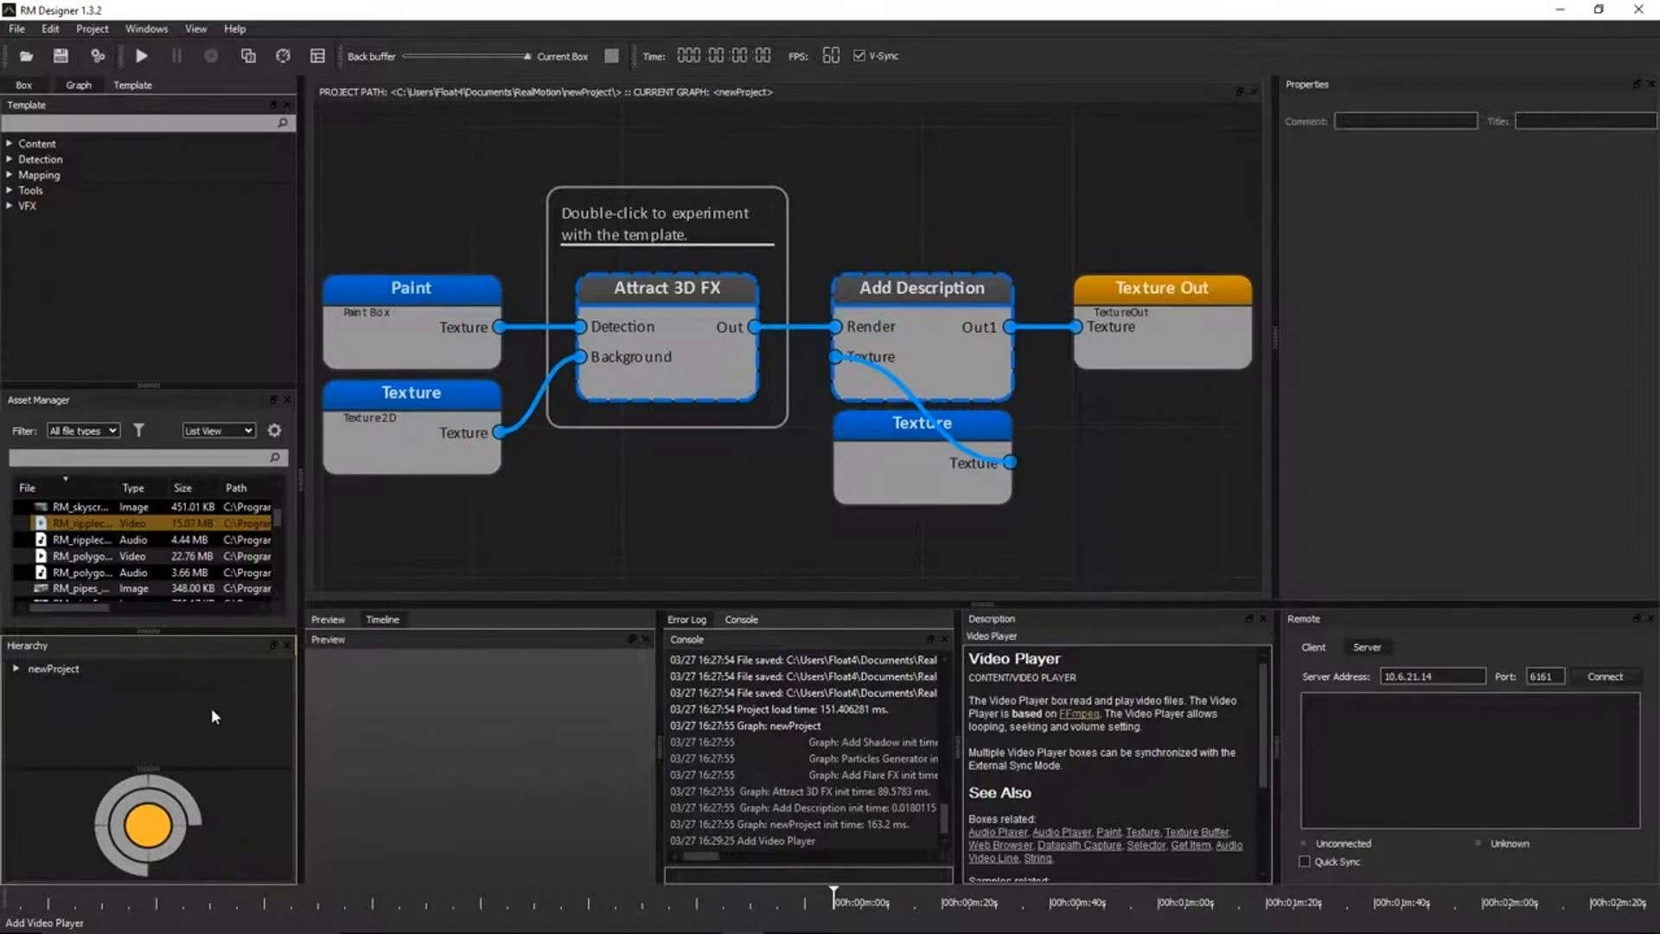
- Expand newProject and Attract 3D FX in the hierarchy and view the Add Shadow, Add Flare FX and Particles Generator graphs
{"action": "left_click", "coordinate": [13, 663]}
{"action": "left_click", "coordinate": [33, 685]}
{"action": "left_click", "coordinate": [95, 700]}
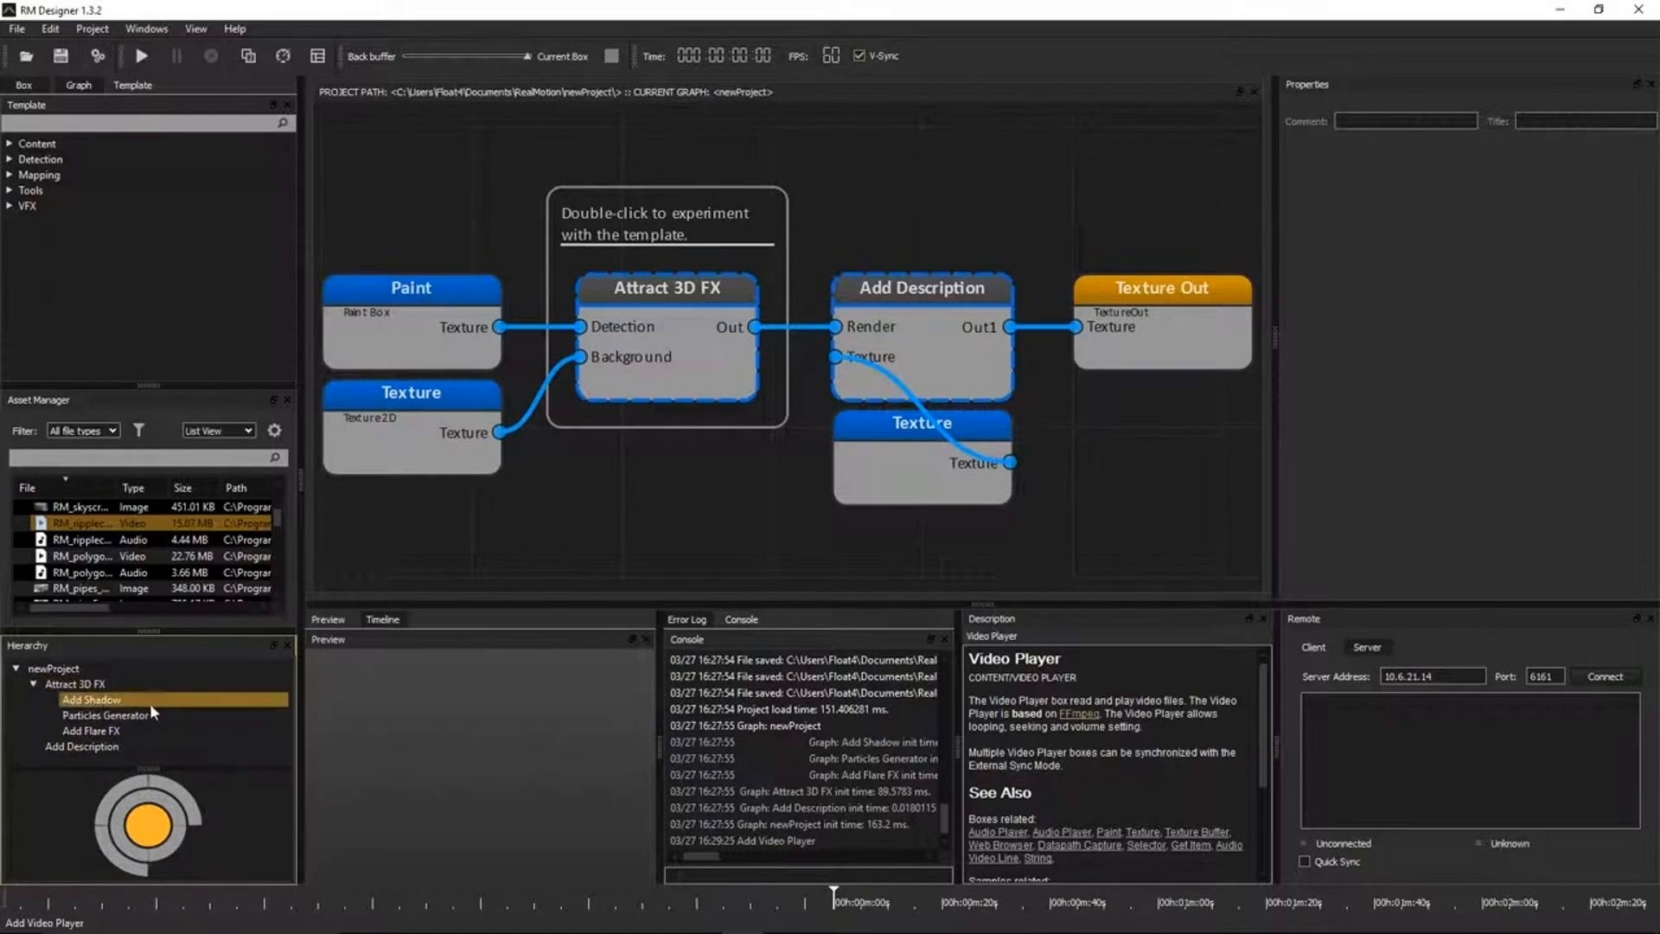
{"action": "double_click", "coordinate": [220, 697]}
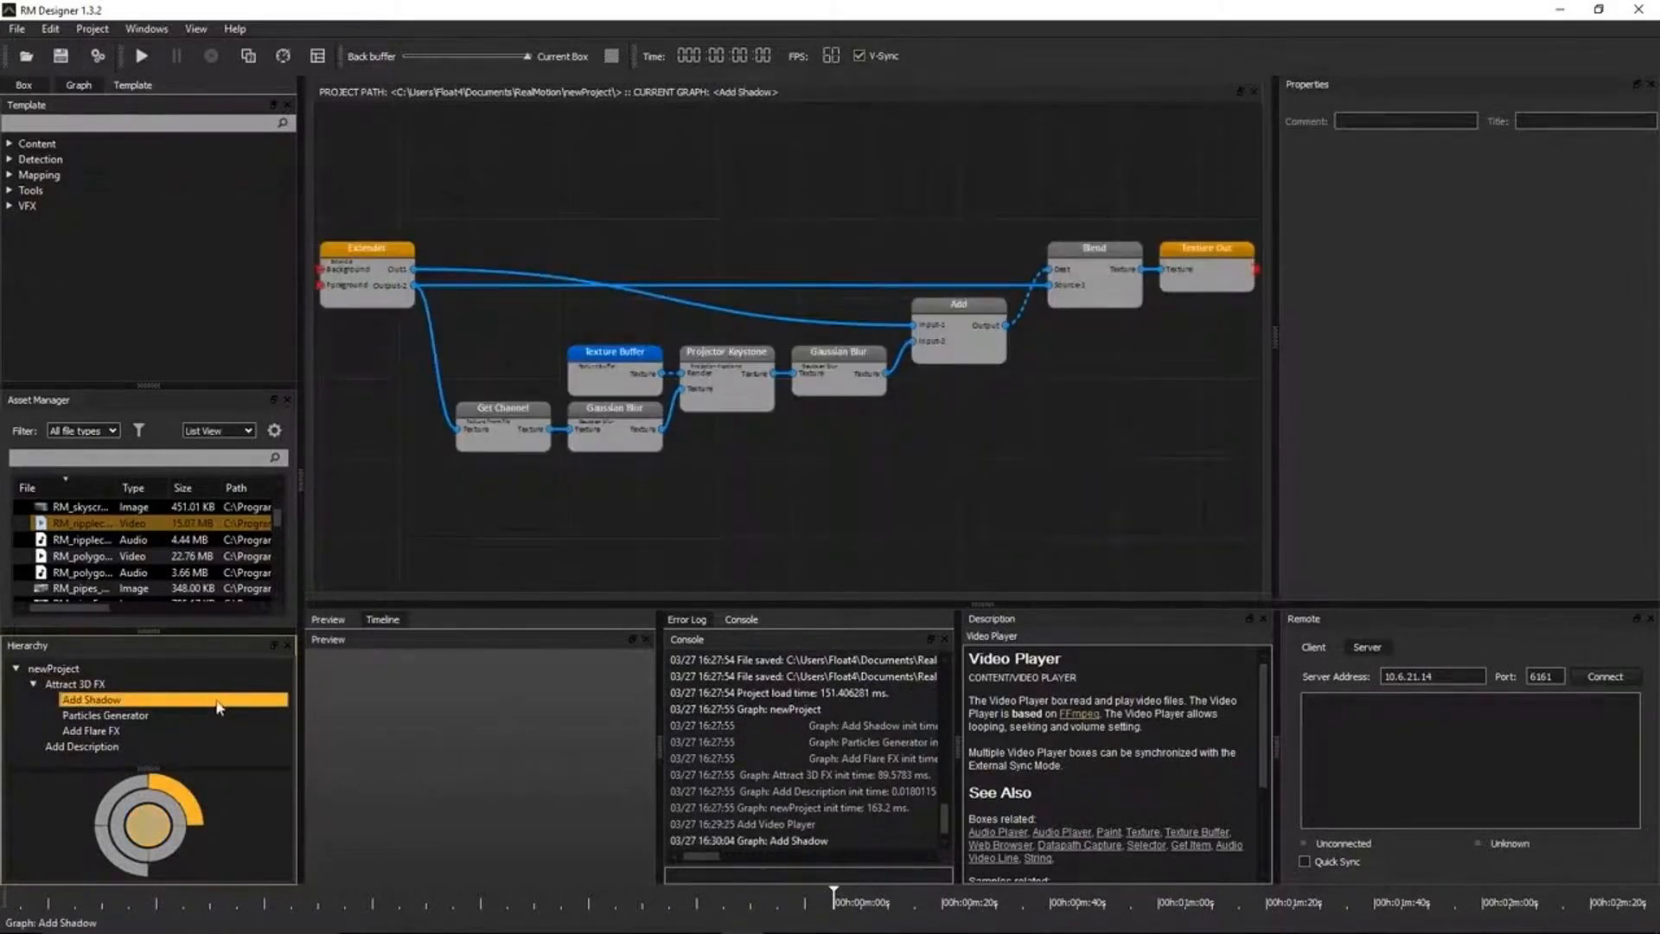
{"action": "double_click", "coordinate": [149, 732]}
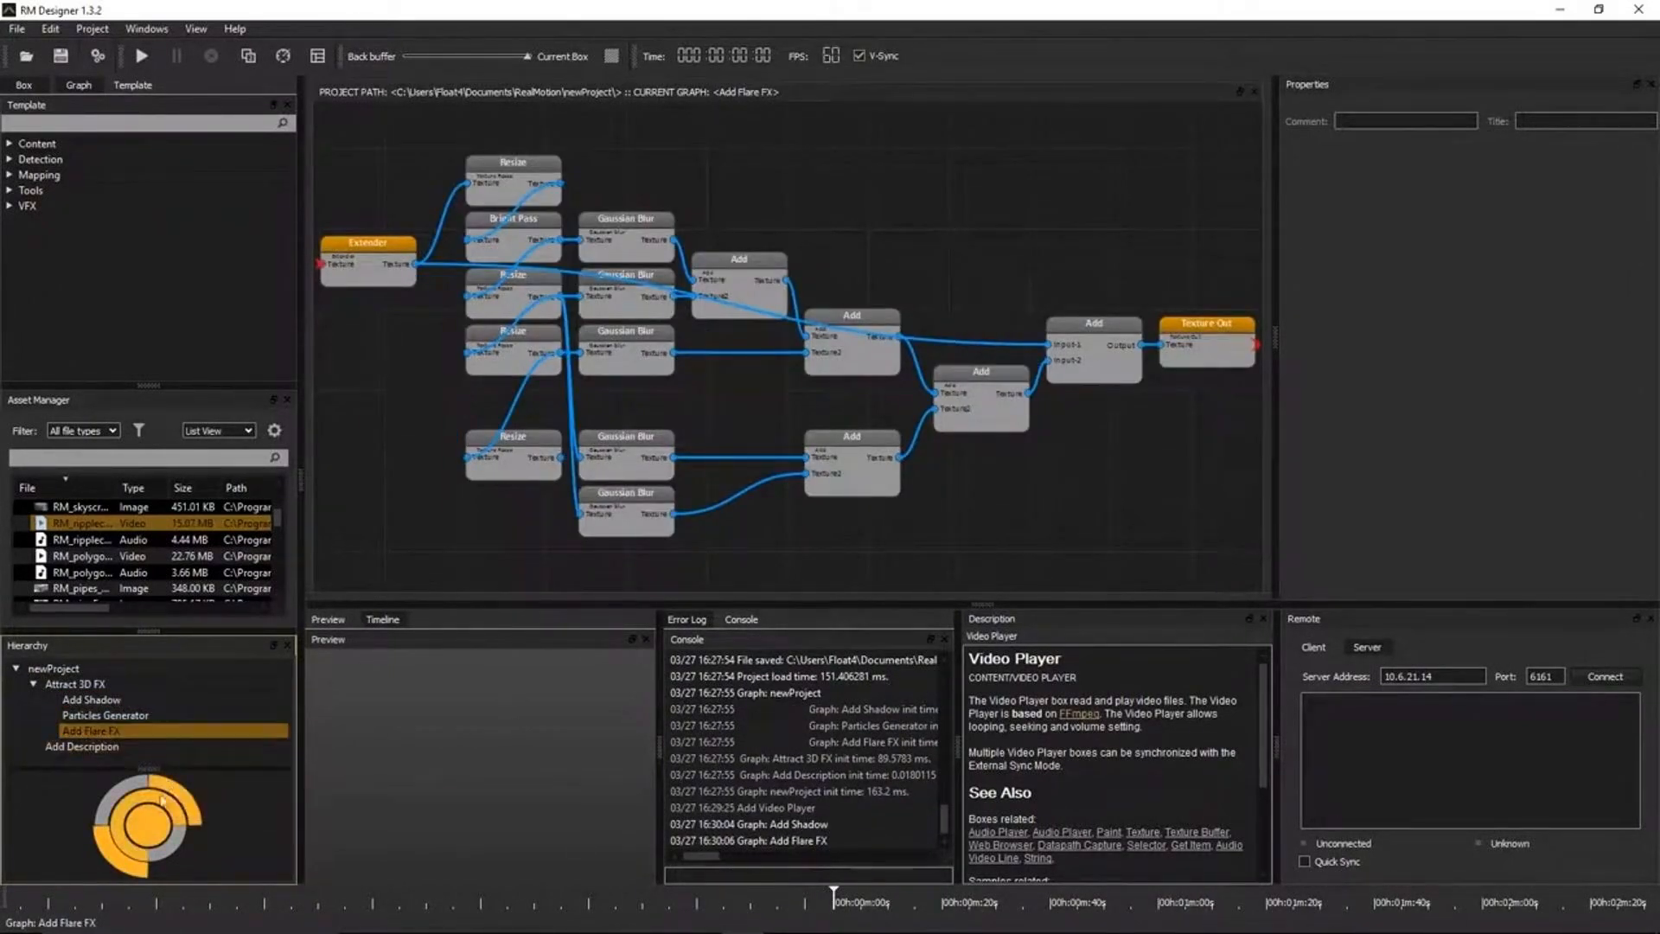
{"action": "left_click", "coordinate": [117, 792]}
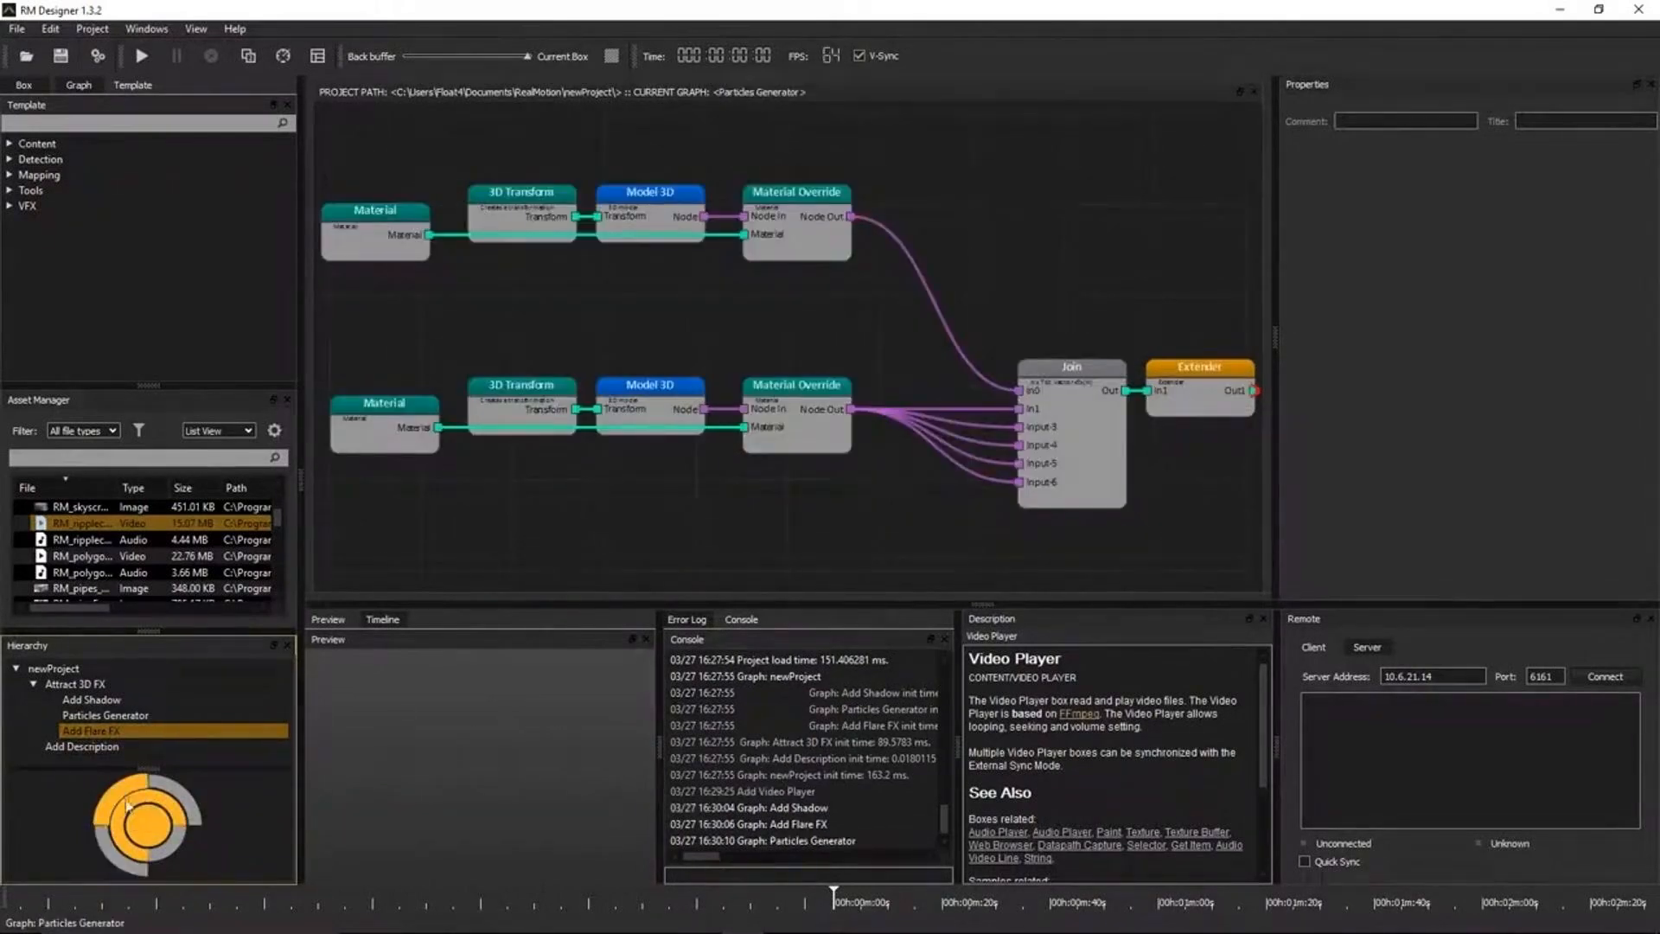
- Return to the newProject graph, view the graph inside the Attract 3D FX box, and go back to newProject
{"action": "left_click", "coordinate": [184, 799]}
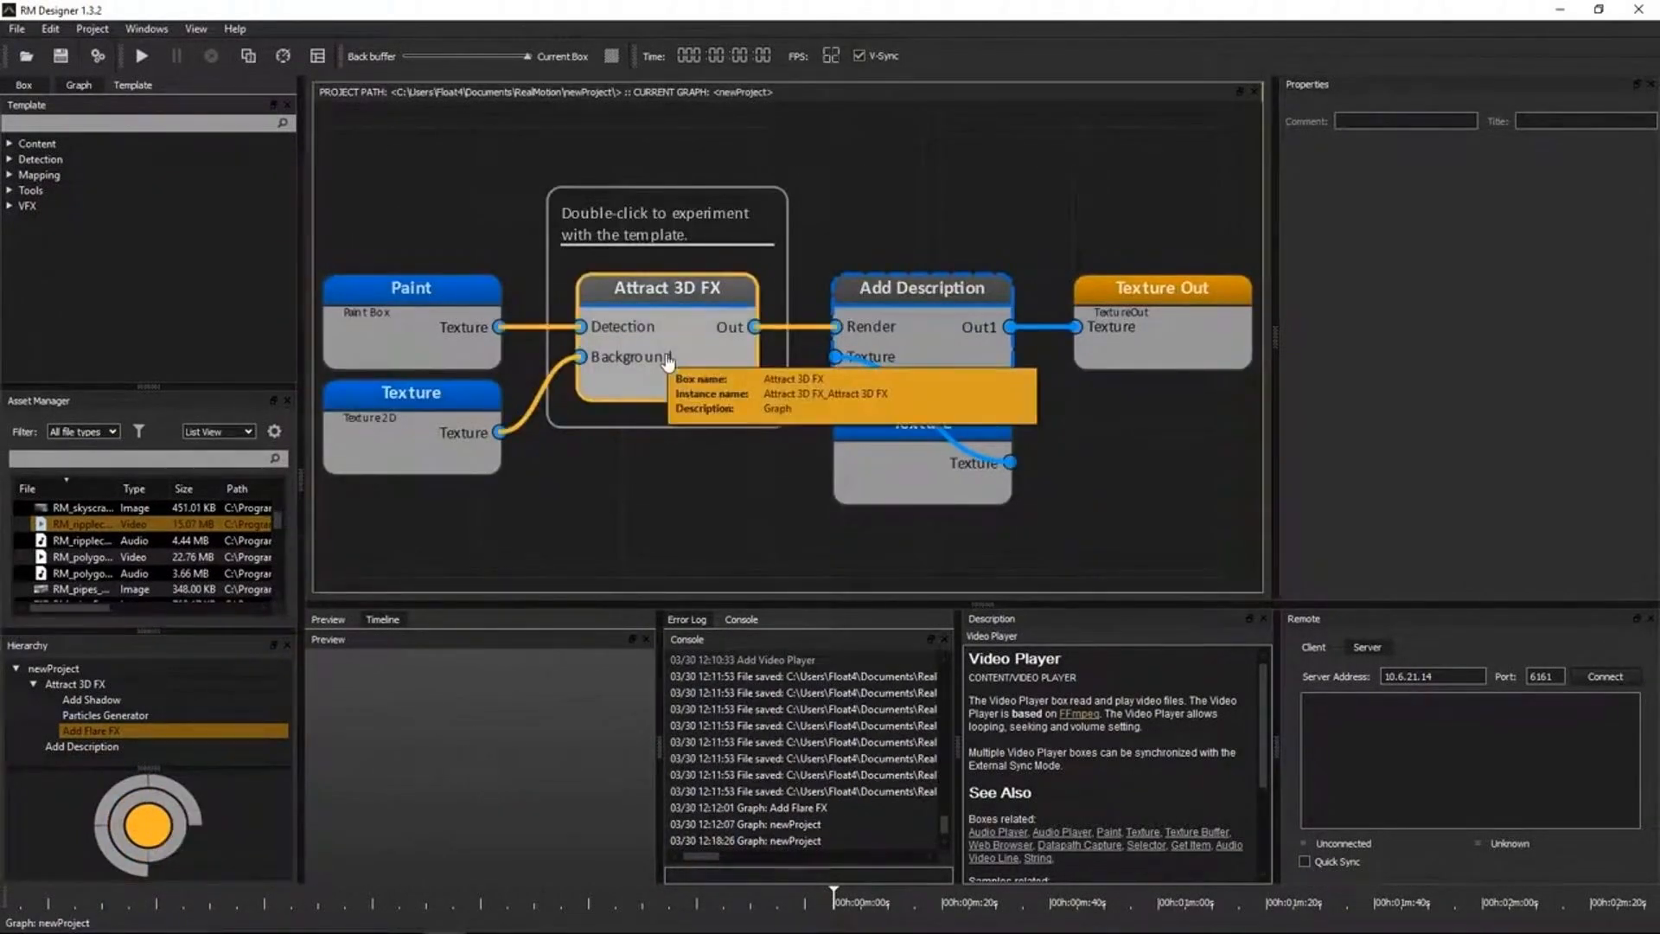
{"action": "double_click", "coordinate": [668, 359]}
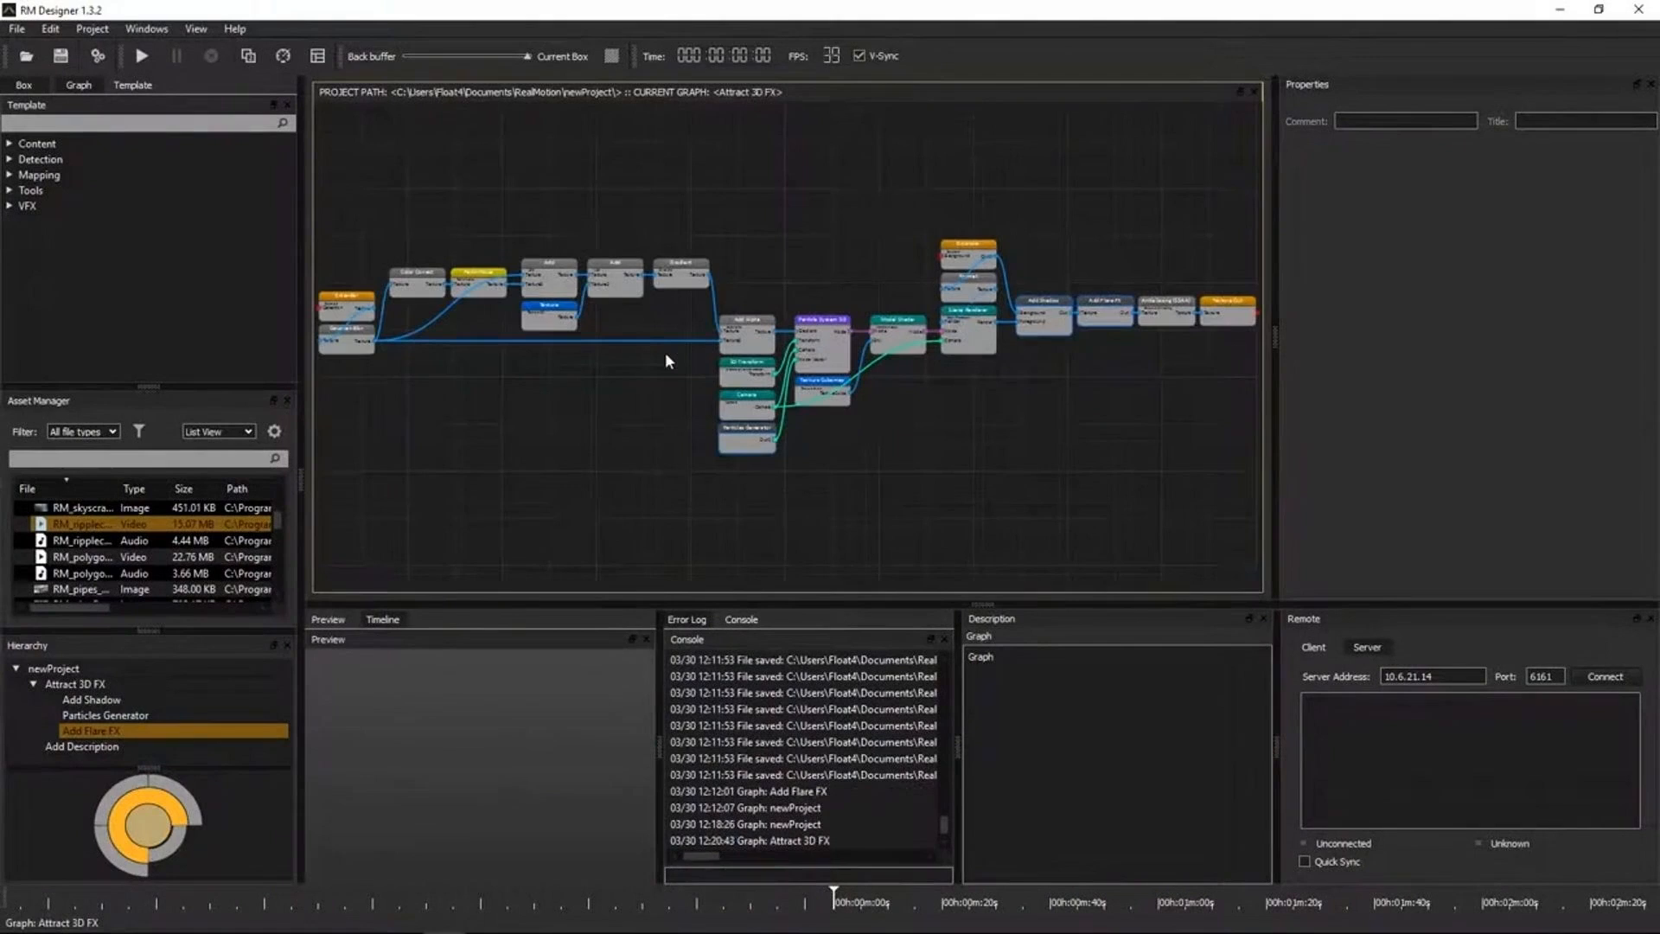
{"action": "double_click", "coordinate": [605, 476]}
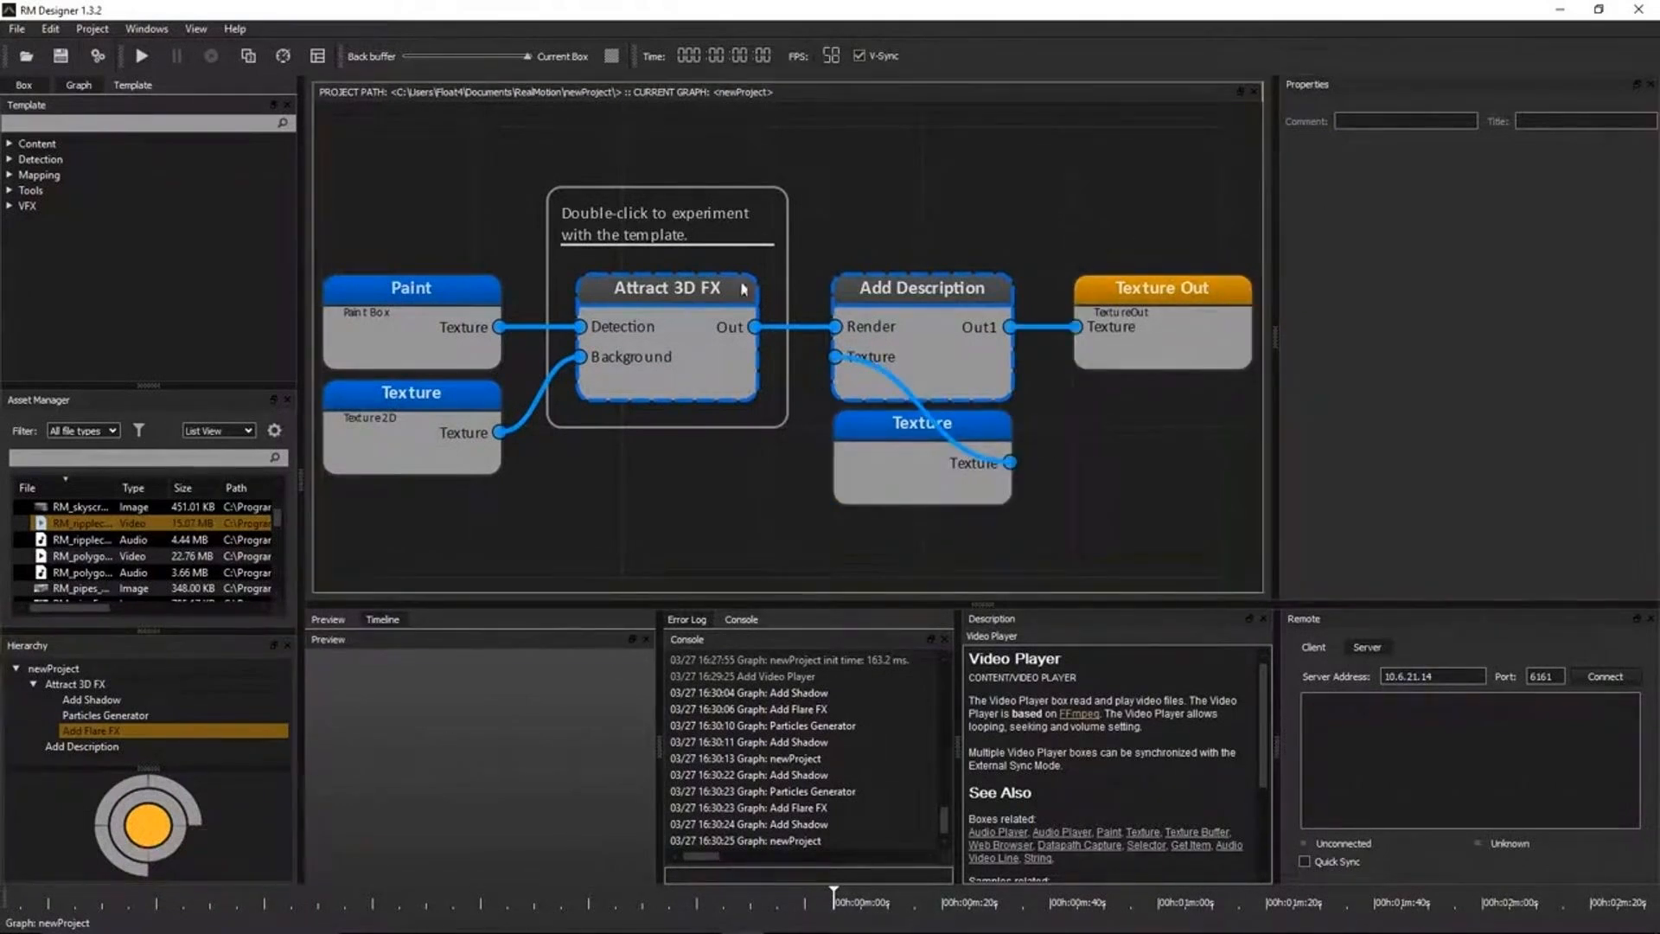
- Inspect the properties of the Paint box and of Color Correct inside Attract 3D FX, reading the Color Correct description to its end
{"action": "left_click", "coordinate": [407, 322]}
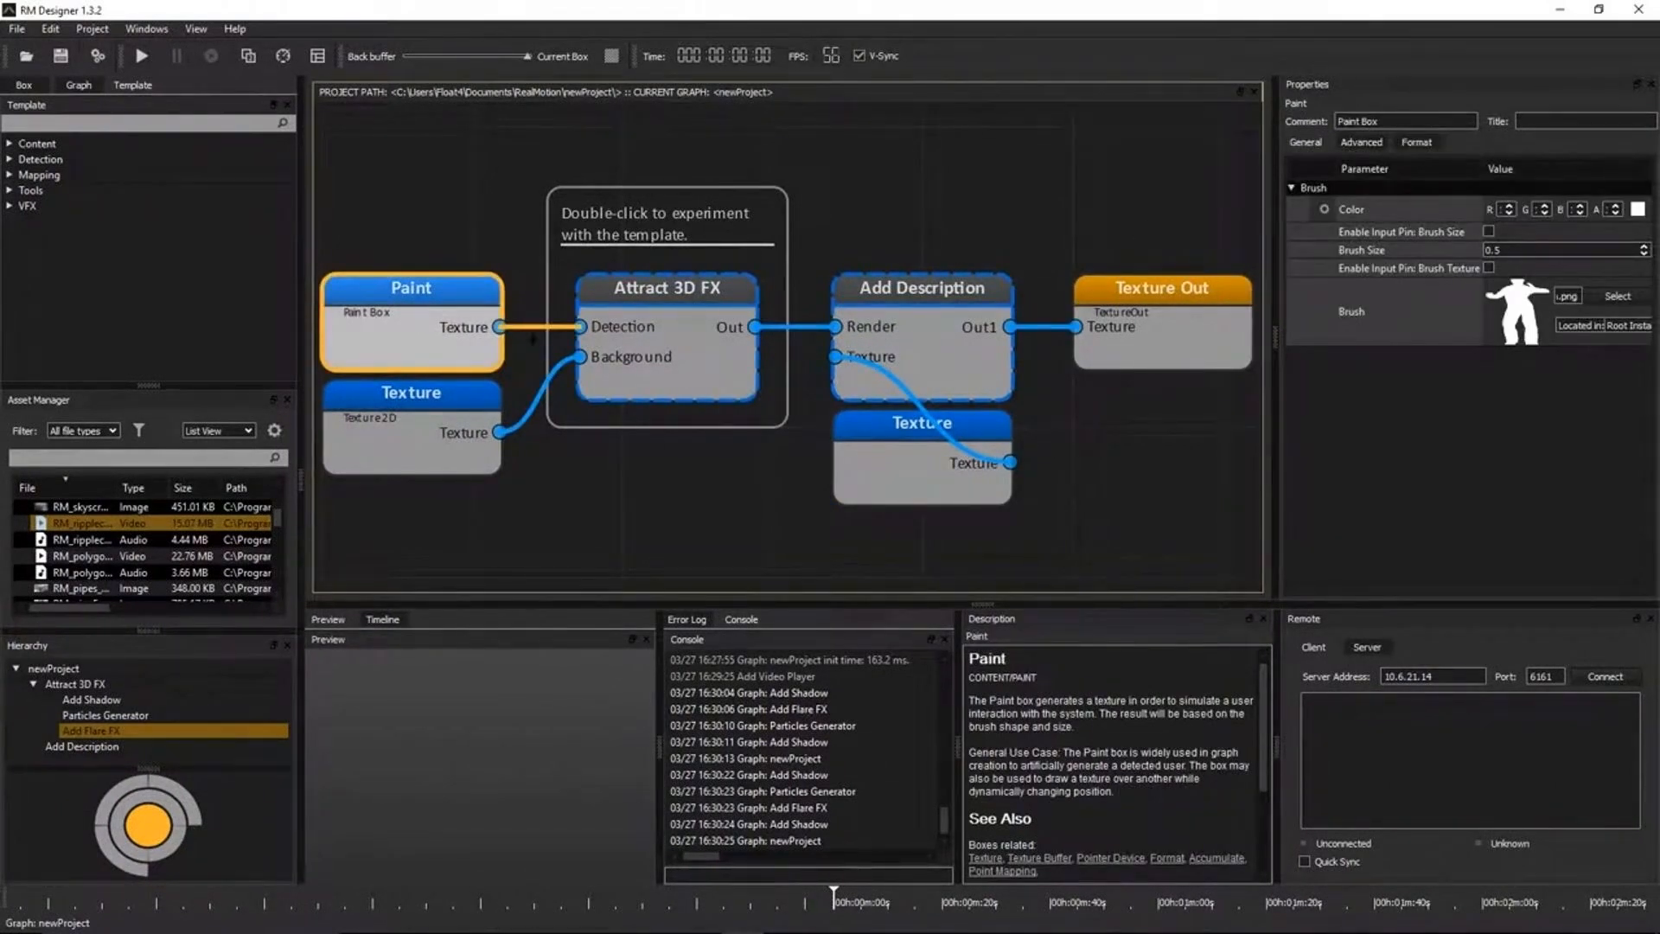
{"action": "double_click", "coordinate": [669, 378]}
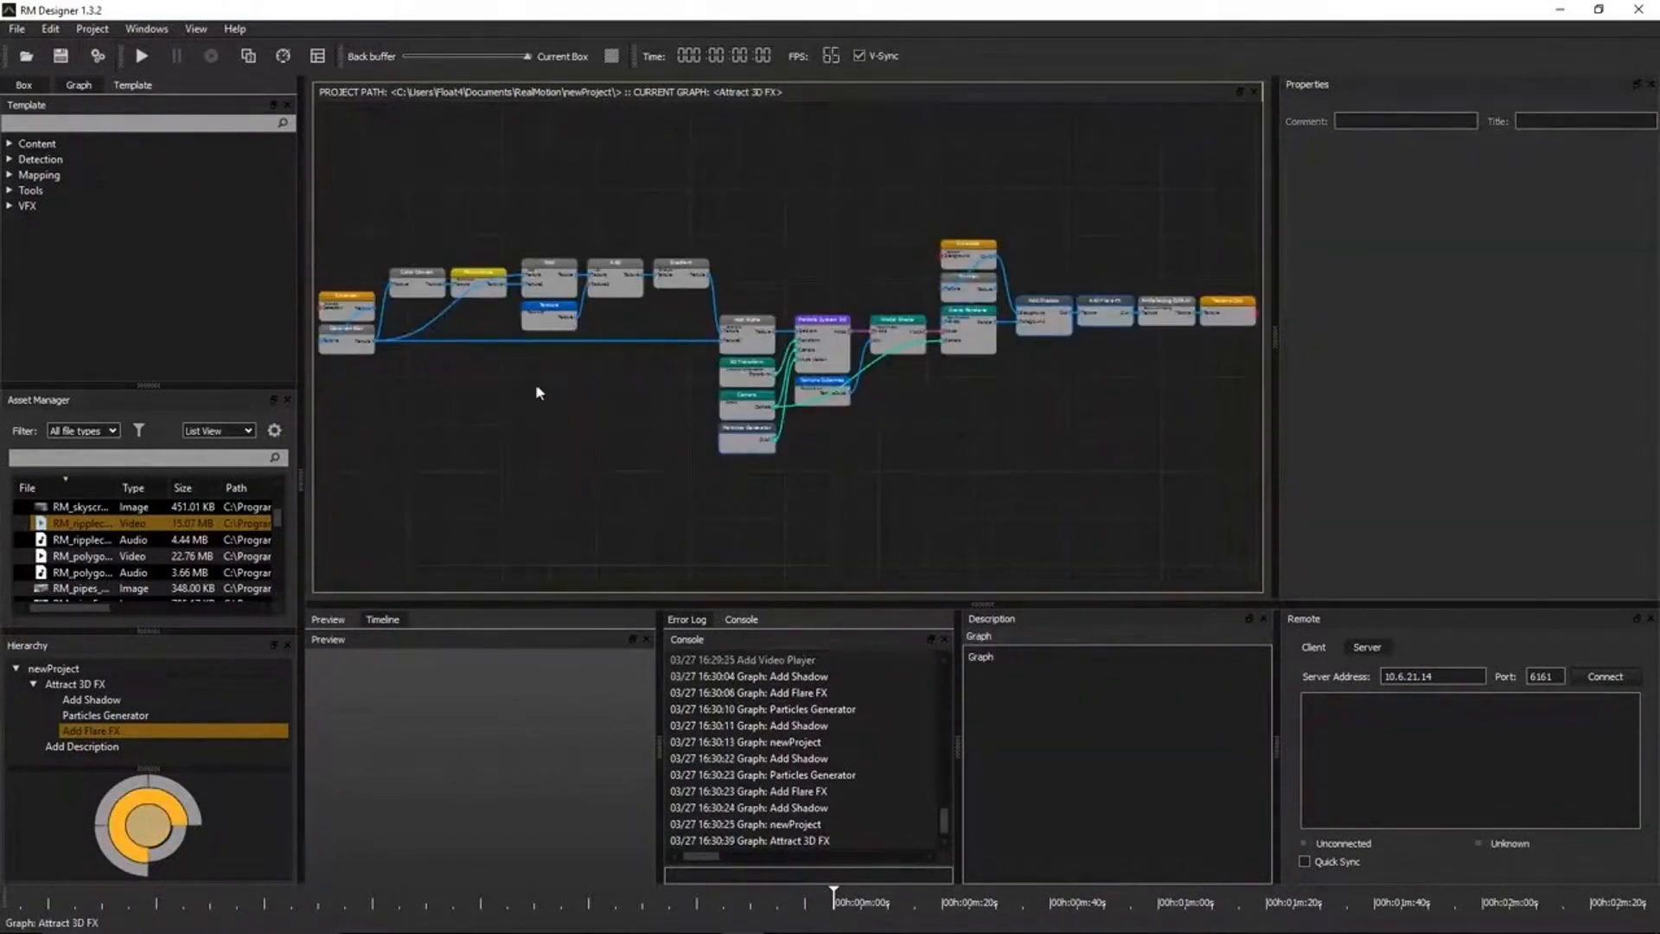
{"action": "left_click", "coordinate": [421, 295]}
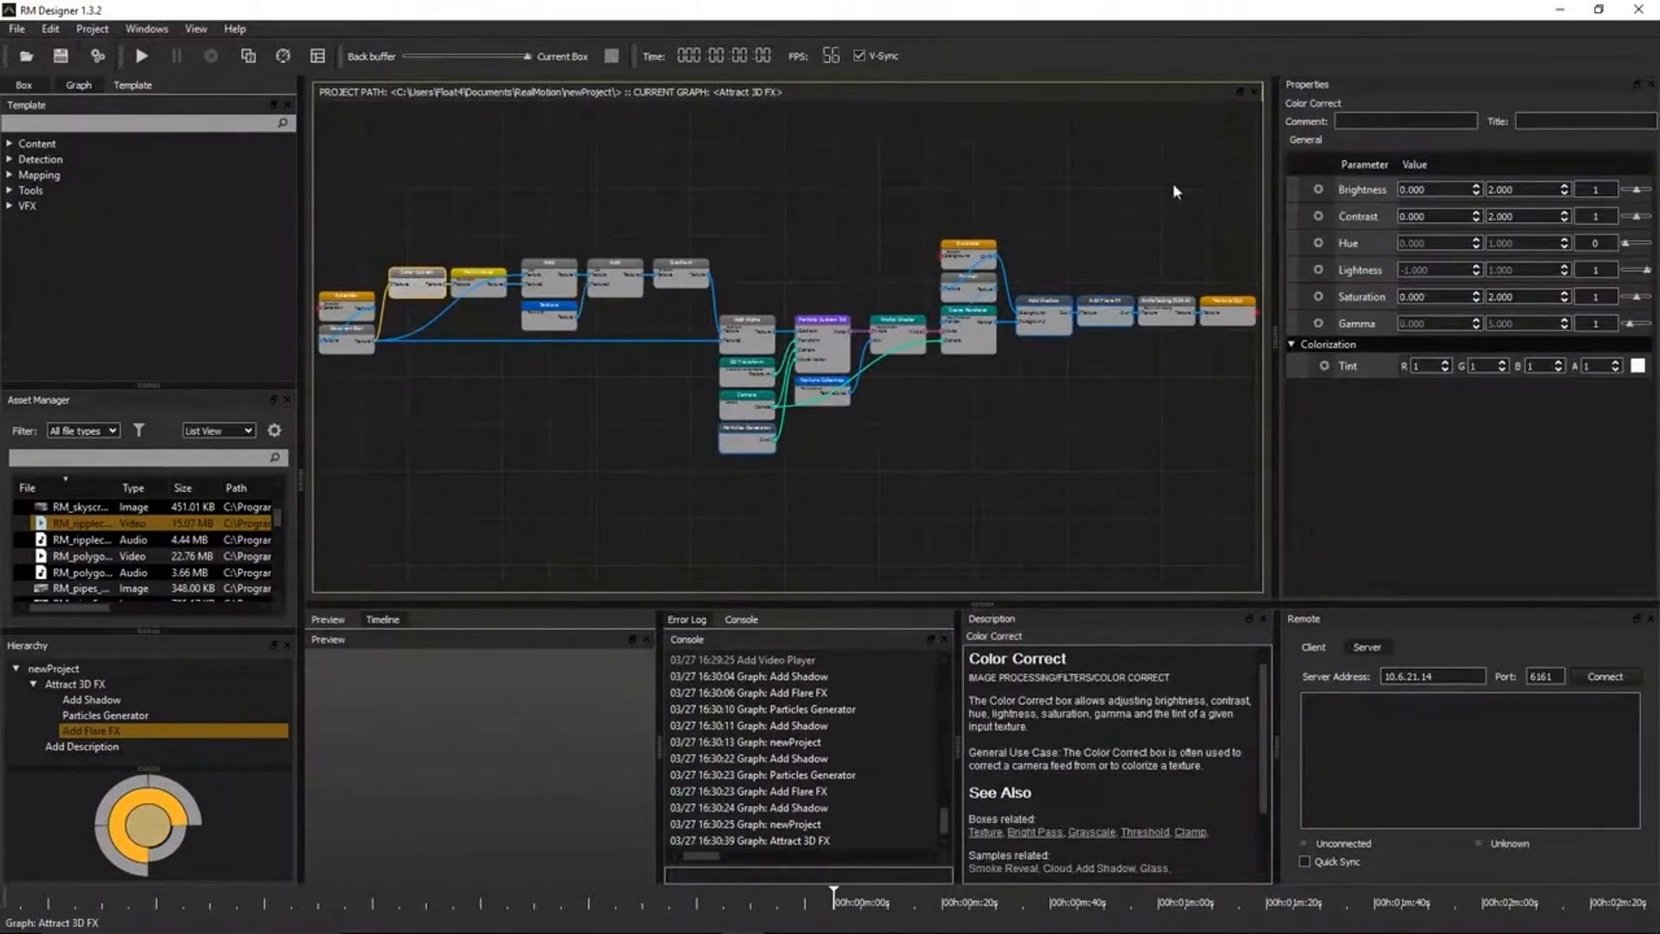
{"action": "left_click", "coordinate": [1319, 190]}
{"action": "left_click", "coordinate": [1319, 189]}
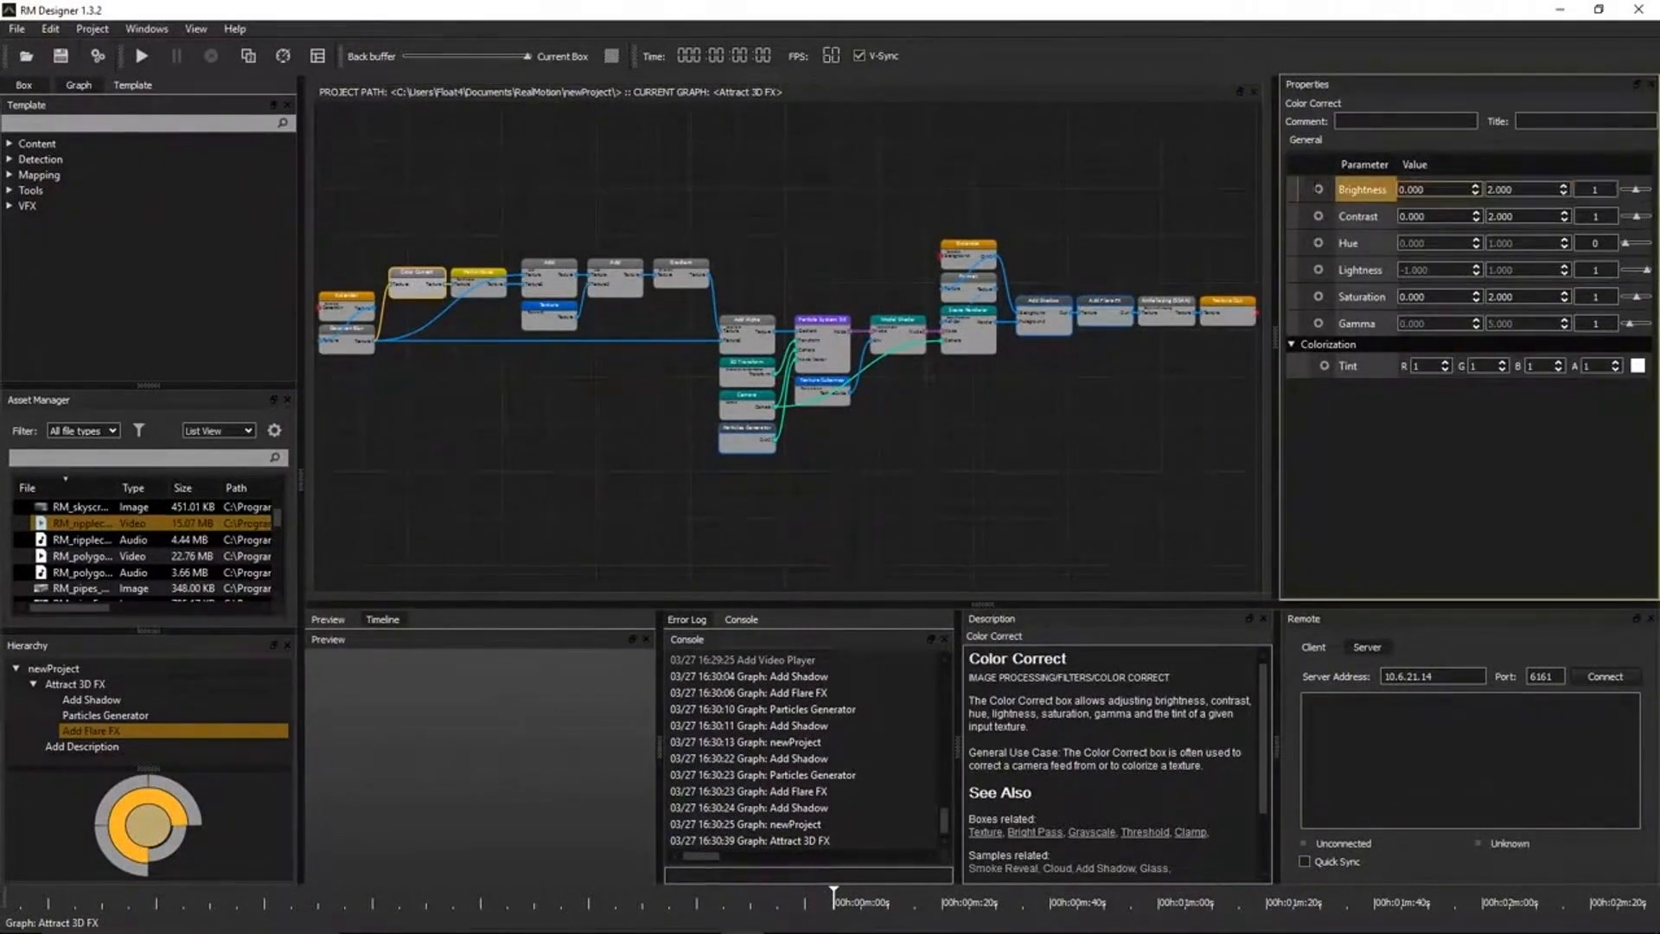
{"action": "left_click", "coordinate": [1051, 188]}
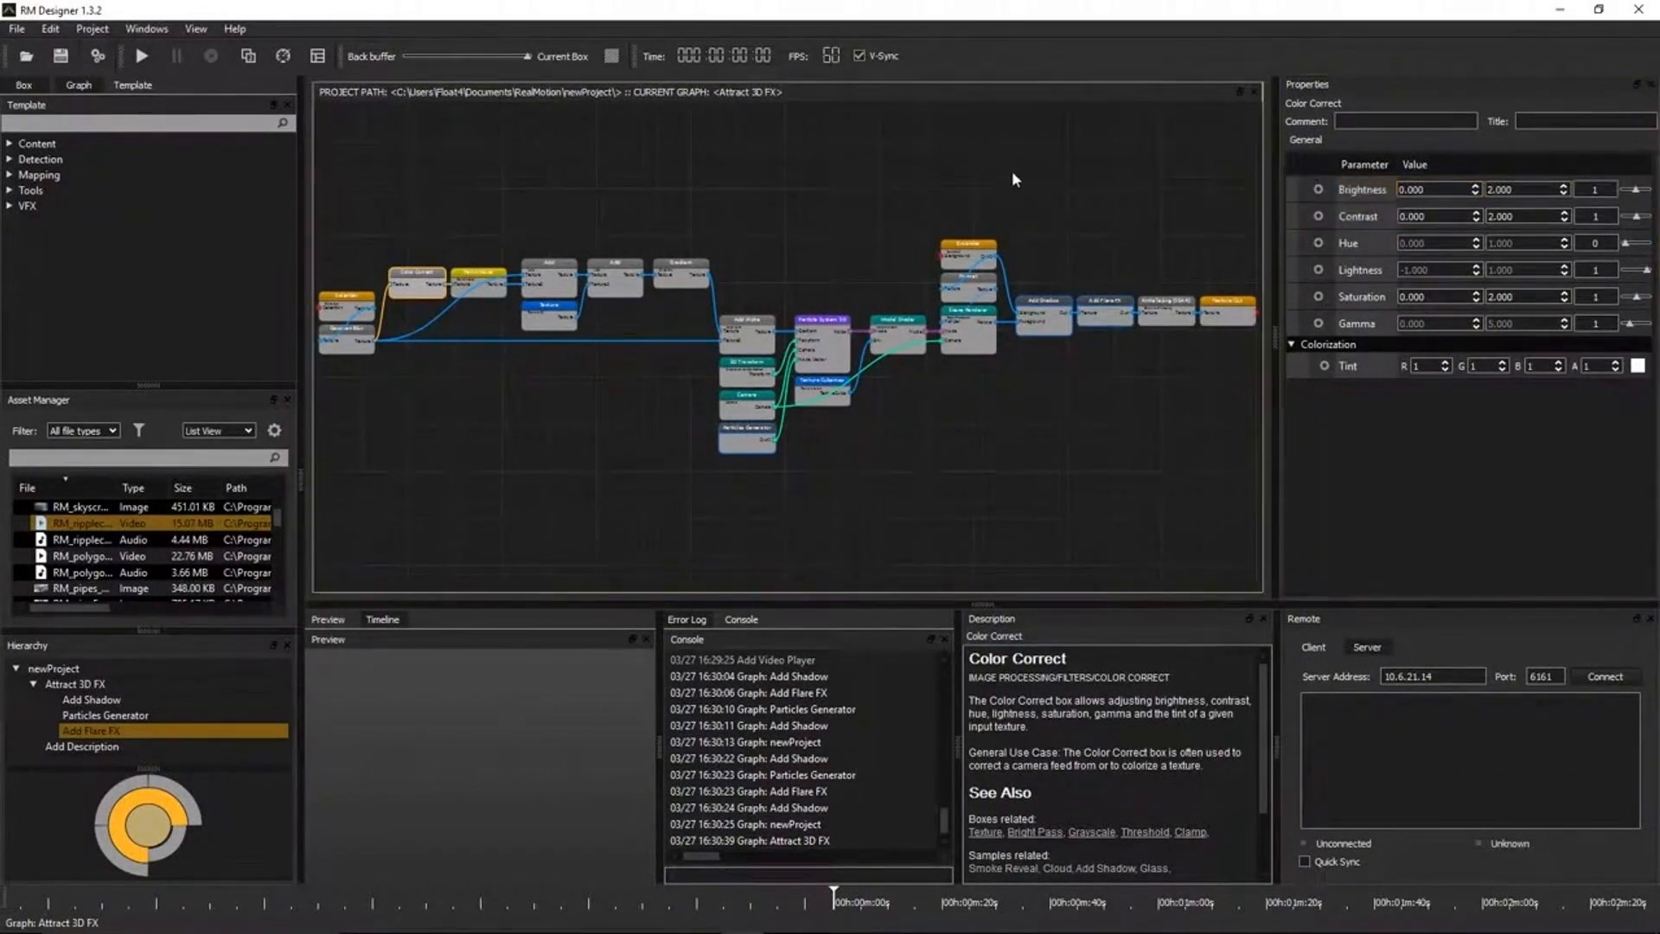
{"action": "double_click", "coordinate": [1013, 173]}
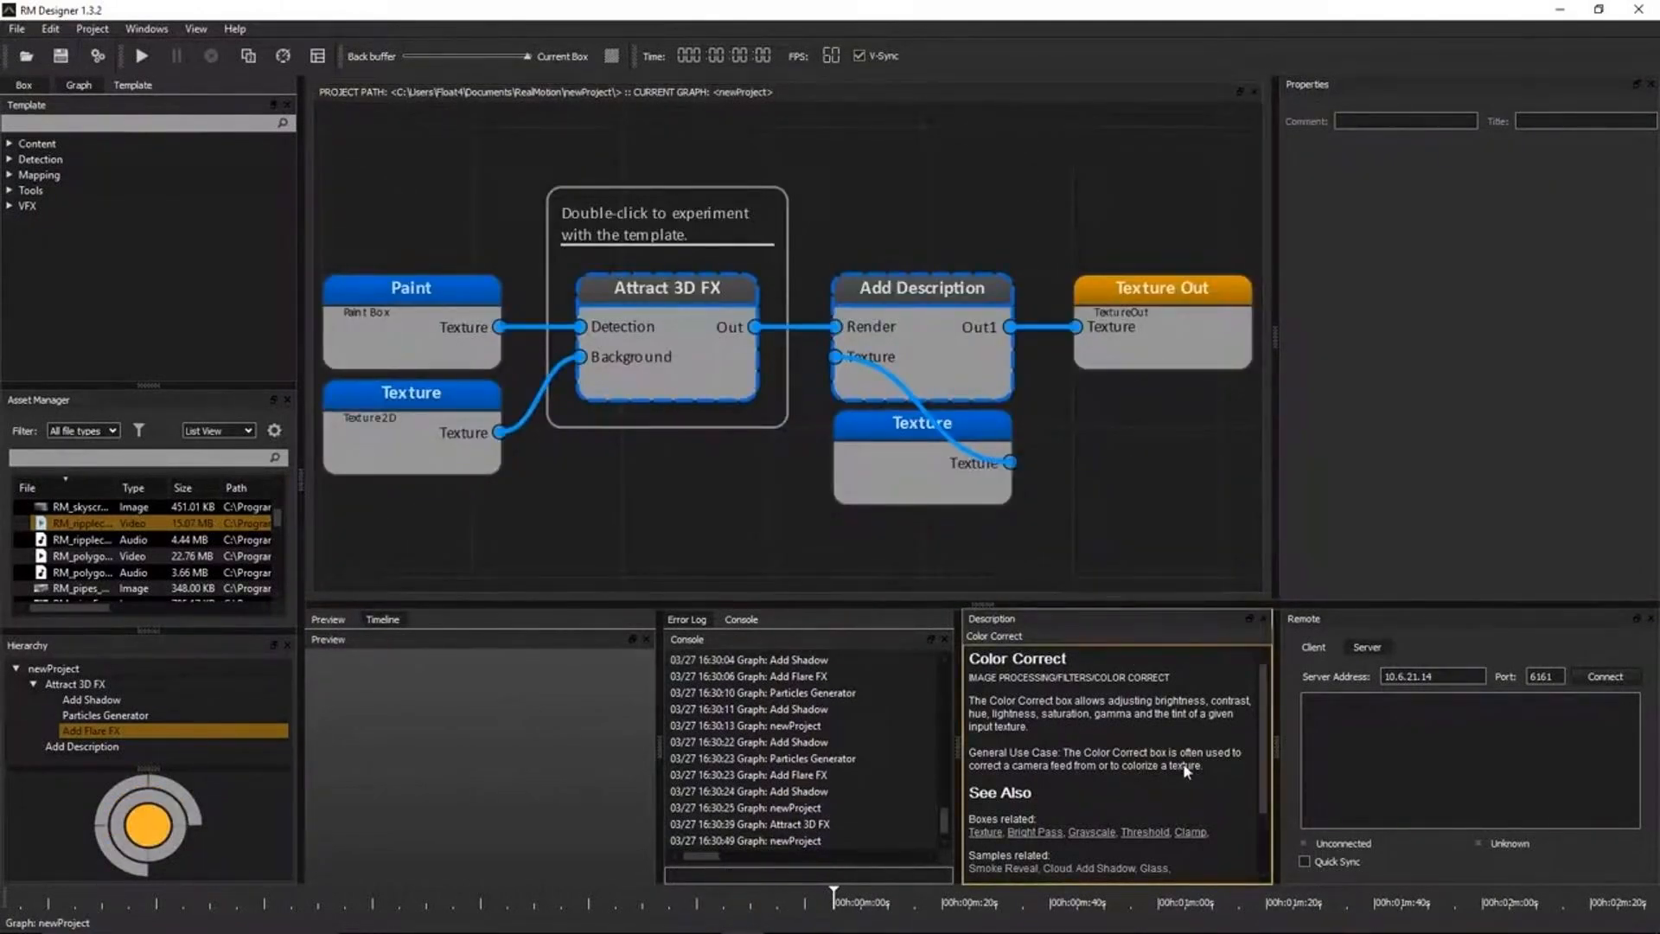
{"action": "scroll", "coordinate": [1204, 766], "scroll_direction": "down", "scroll_amount": 2}
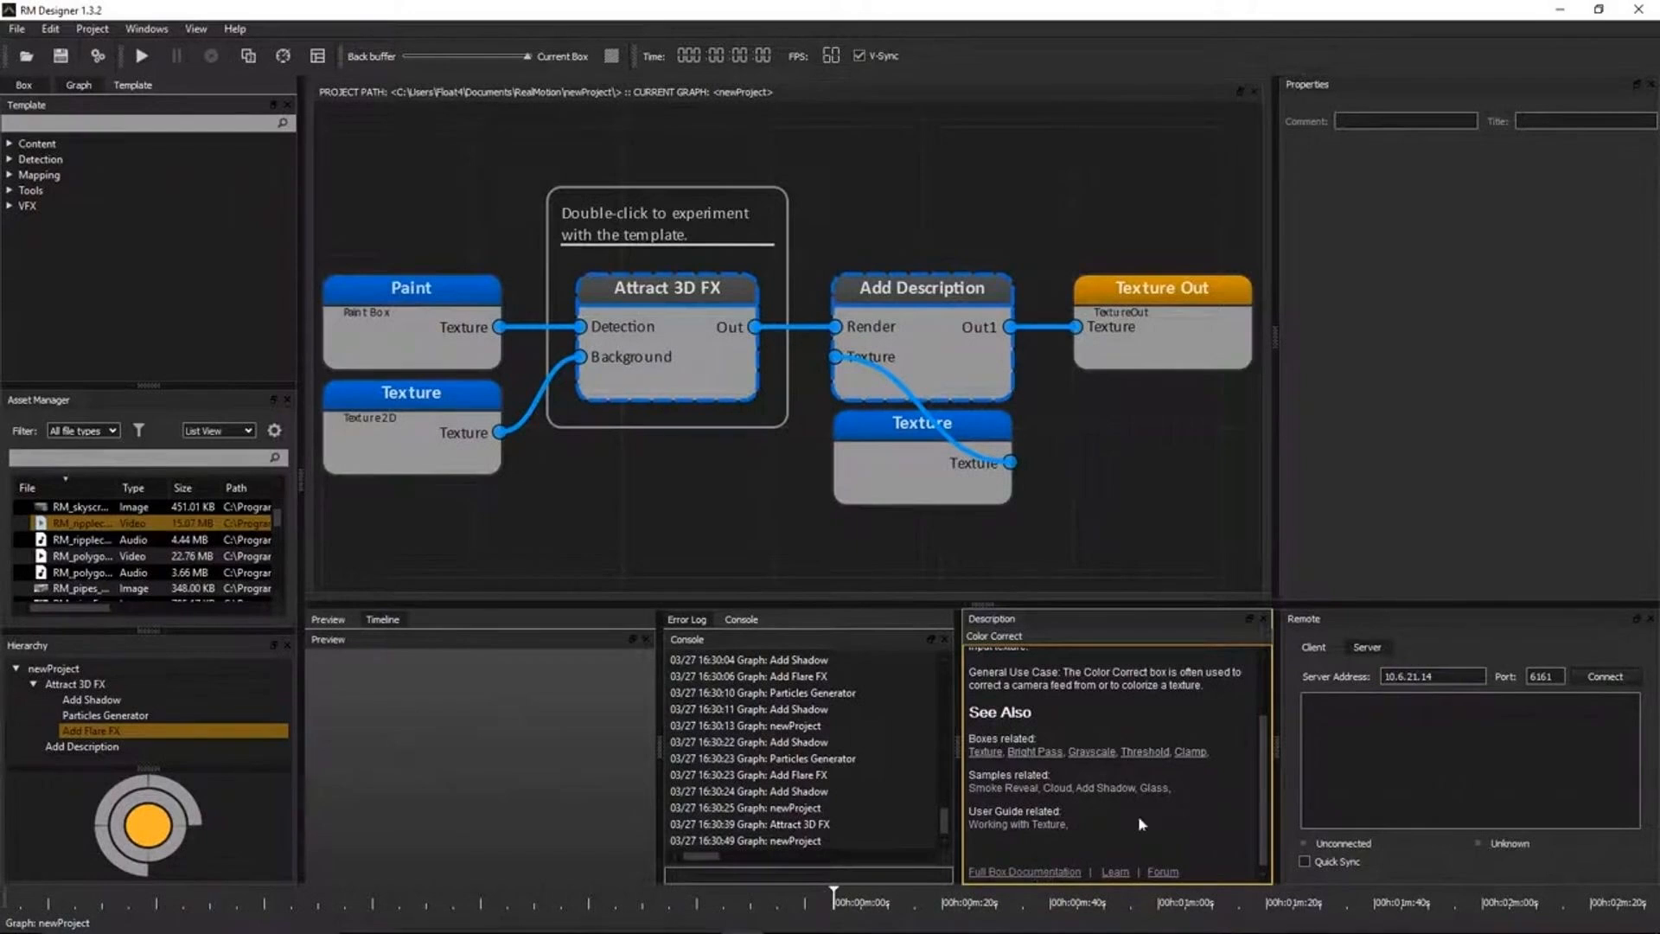
- View the Error Log, widened enough to reveal its Warning(s) filter, and return to the Console output
{"action": "left_click", "coordinate": [701, 621]}
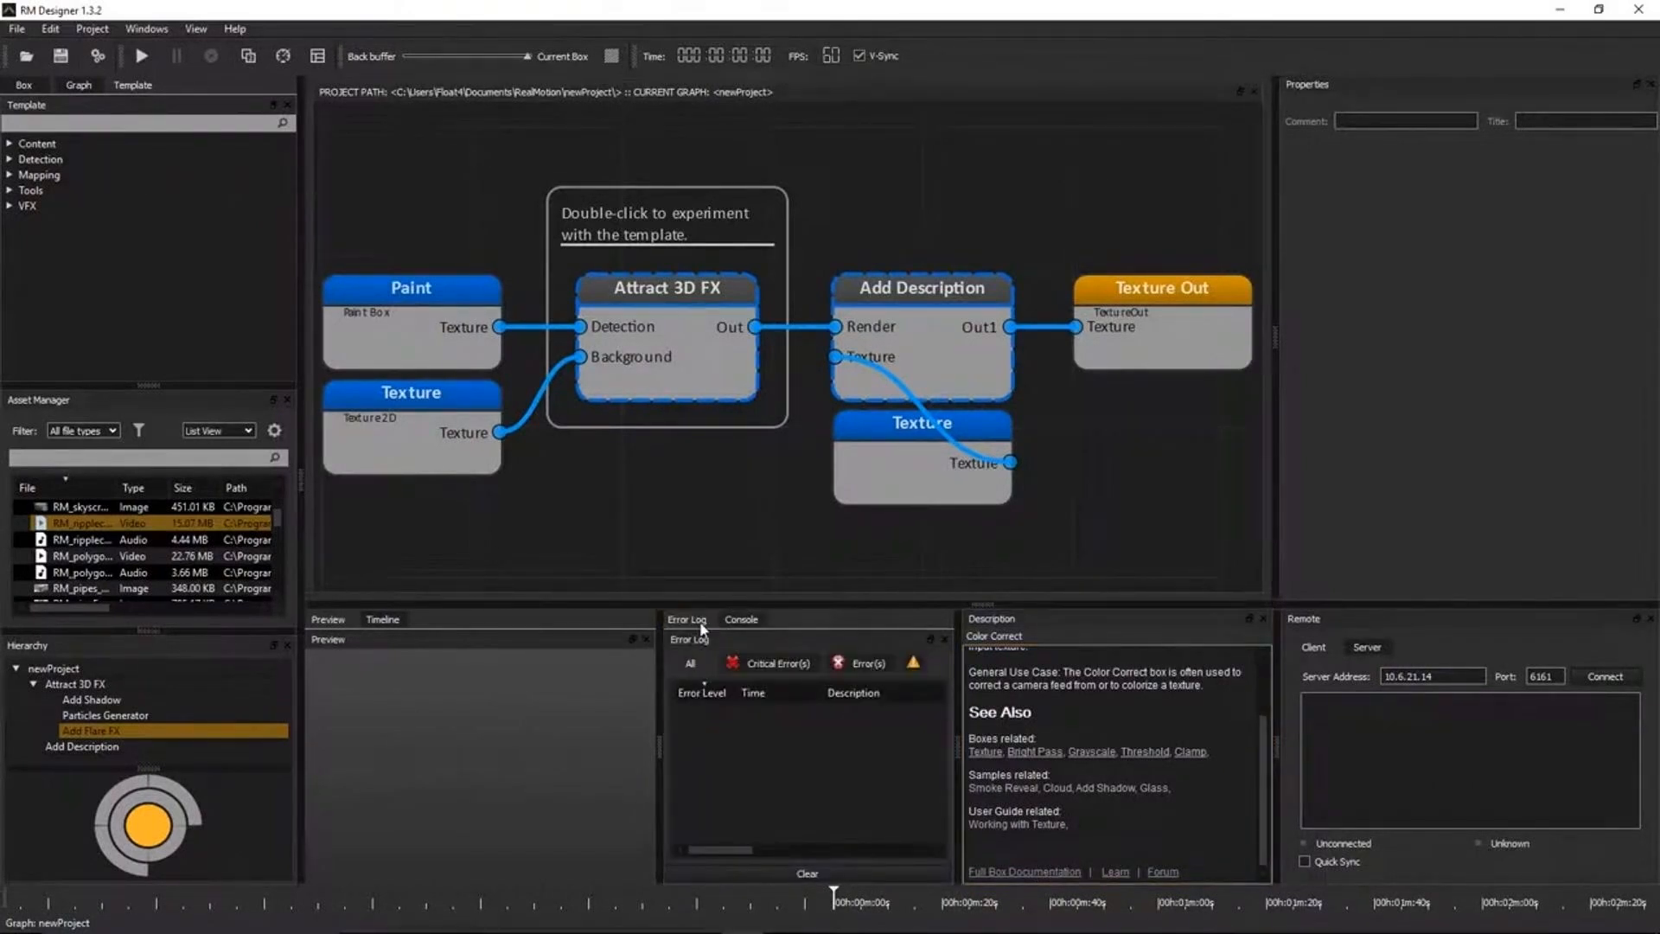
{"action": "left_click_drag", "start_coordinate": [959, 663], "coordinate": [1025, 664]}
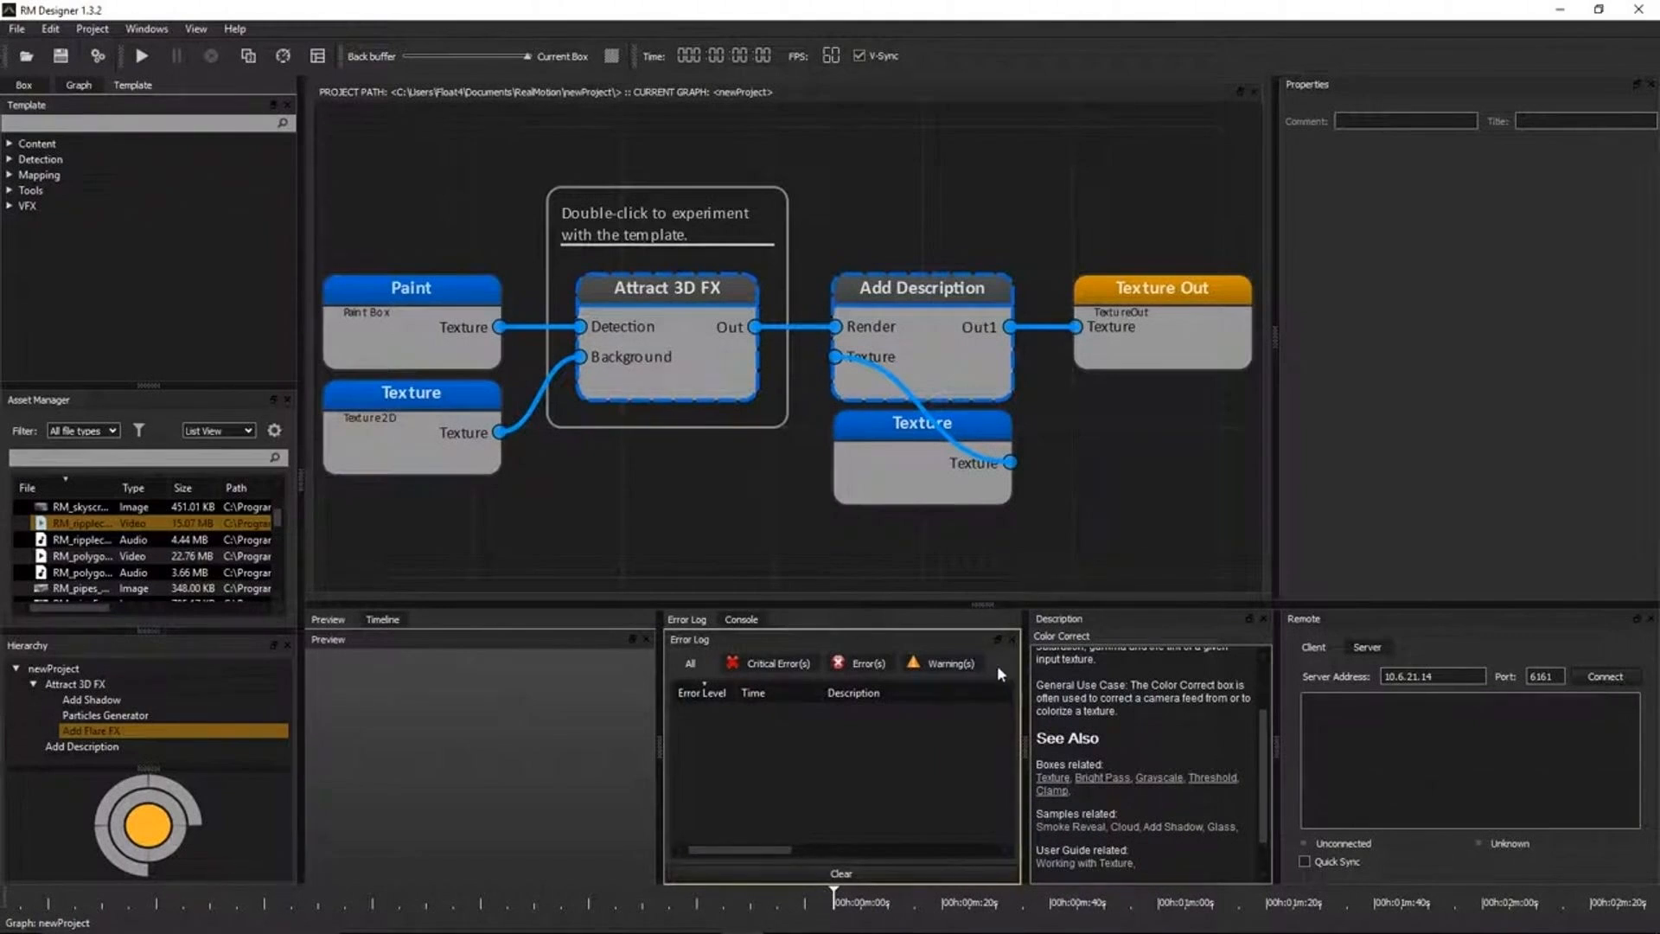
{"action": "left_click", "coordinate": [972, 667]}
{"action": "left_click", "coordinate": [749, 619]}
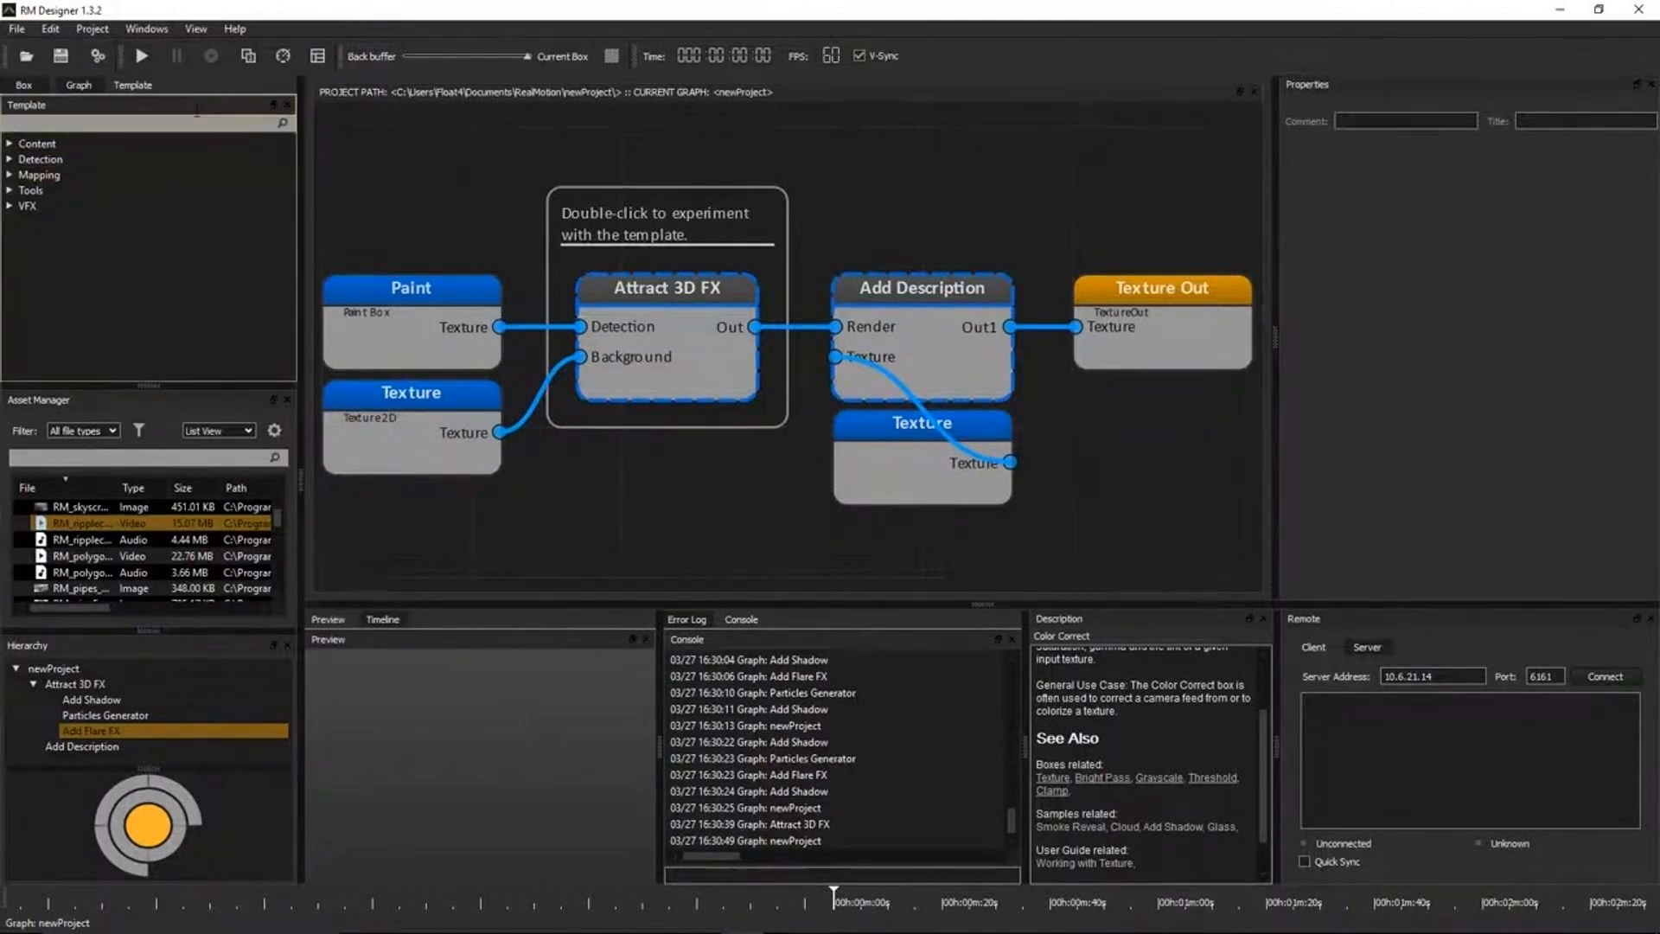
- Play the project and preview the Paint box's output at full Current Box, toggling the preview's solid background on and off
{"action": "left_click", "coordinate": [149, 51]}
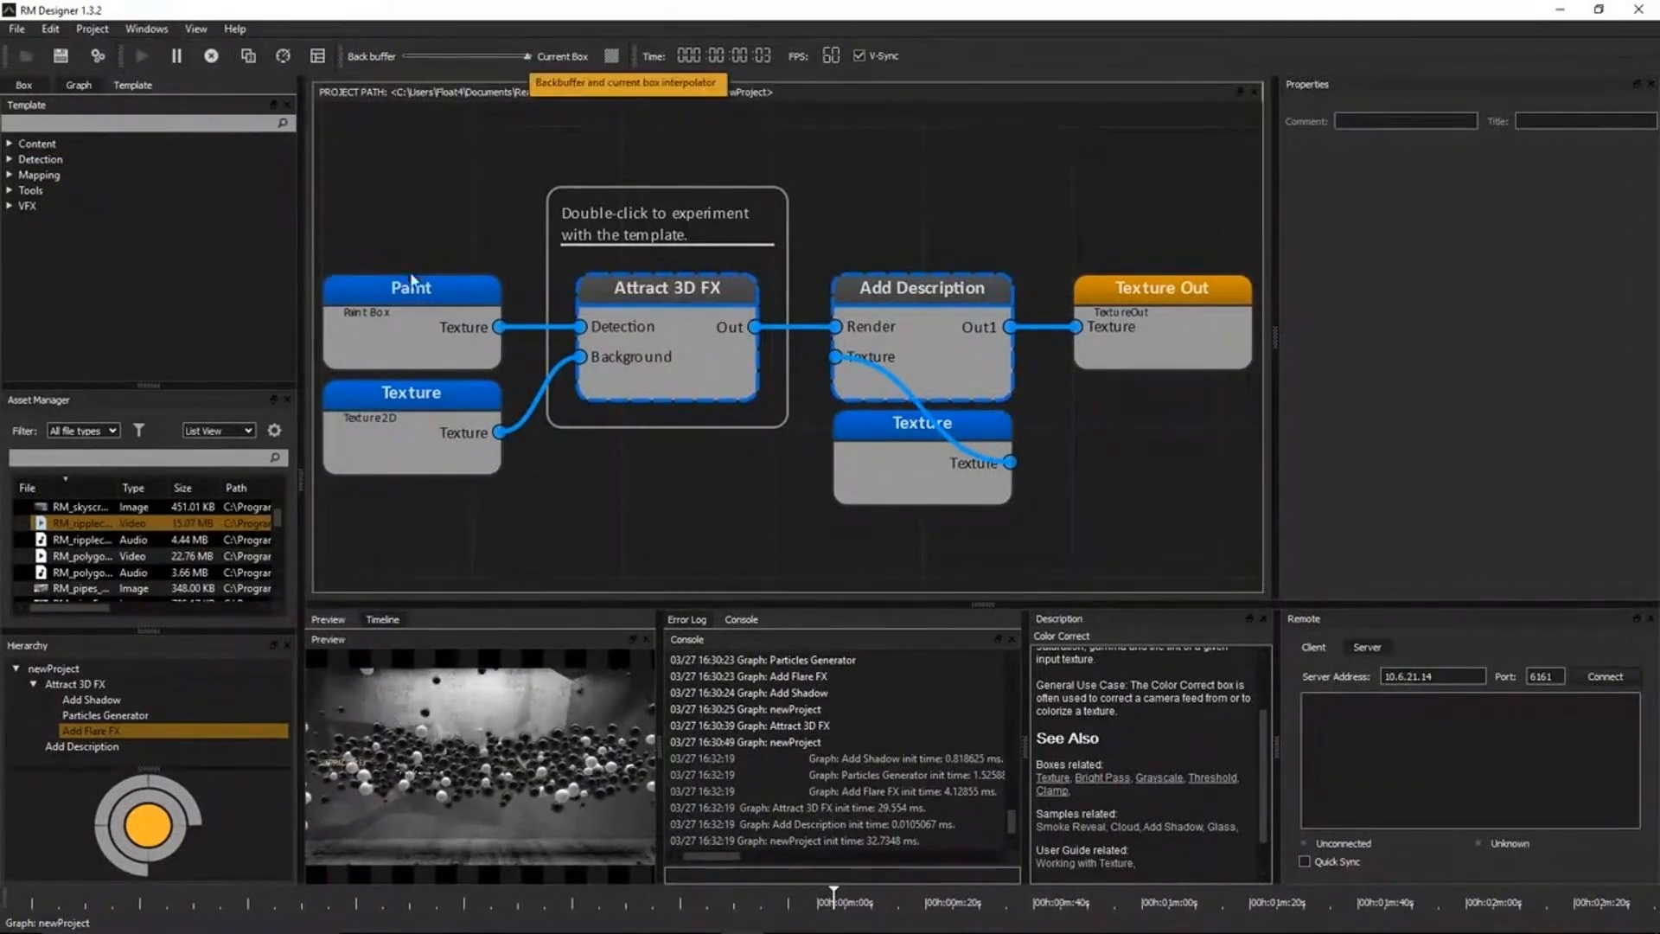
{"action": "left_click", "coordinate": [412, 342]}
{"action": "mouse_move", "coordinate": [526, 57]}
{"action": "left_mouse_down"}
{"action": "mouse_move", "coordinate": [394, 57]}
{"action": "mouse_move", "coordinate": [549, 64]}
{"action": "left_mouse_up"}
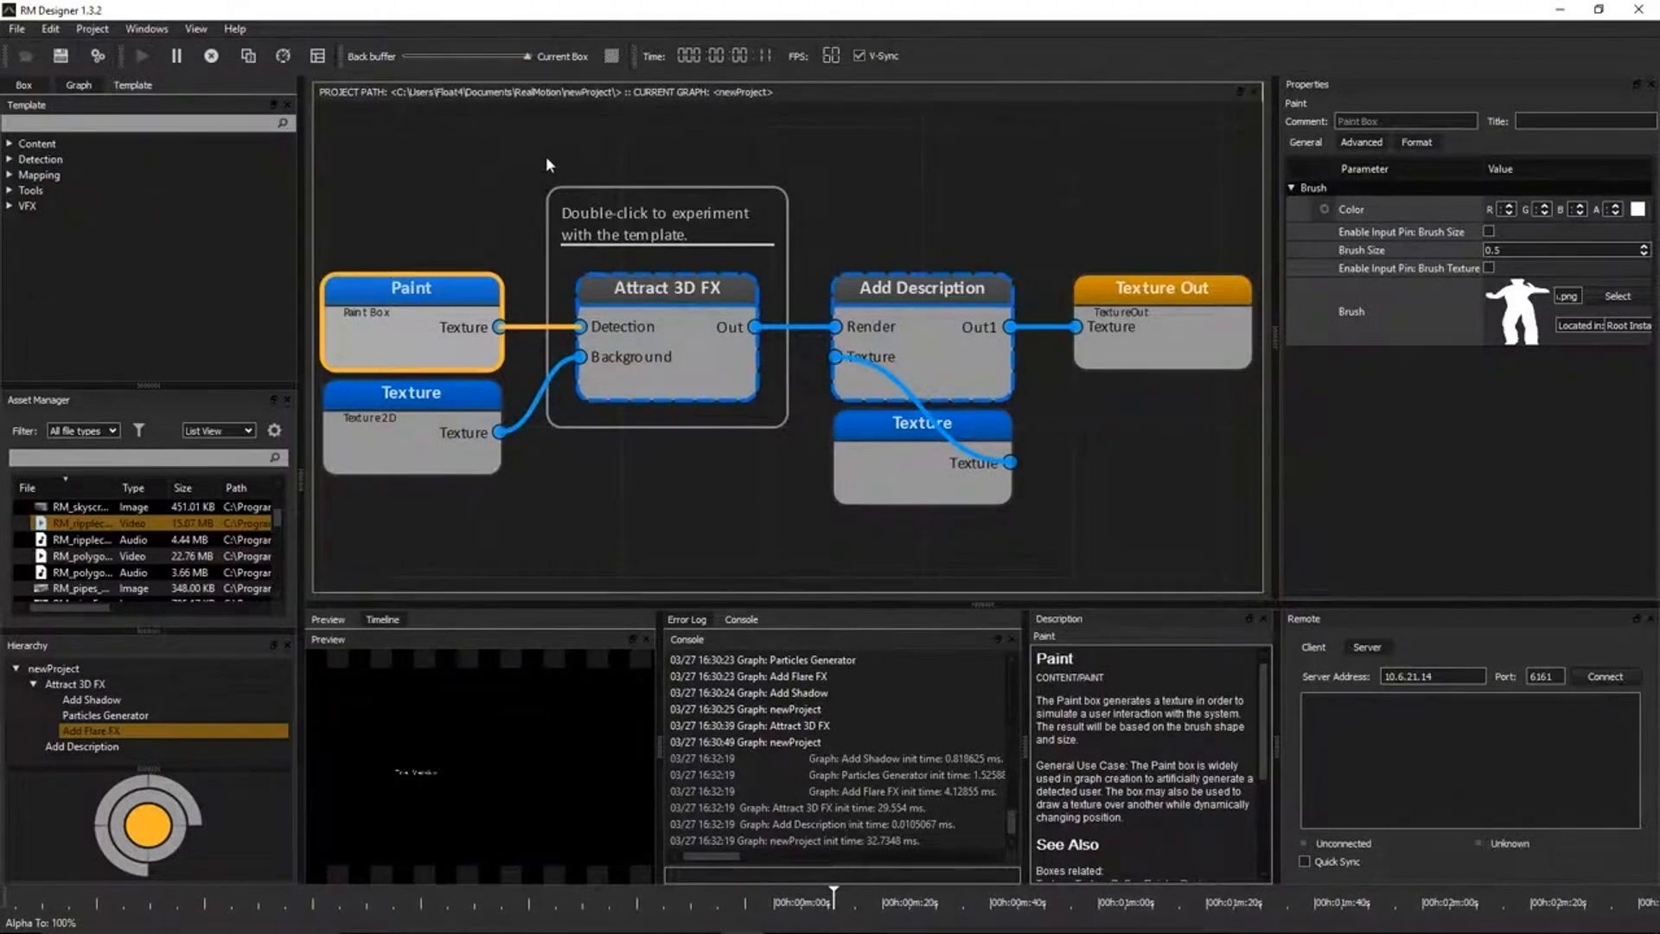
{"action": "left_click", "coordinate": [612, 57]}
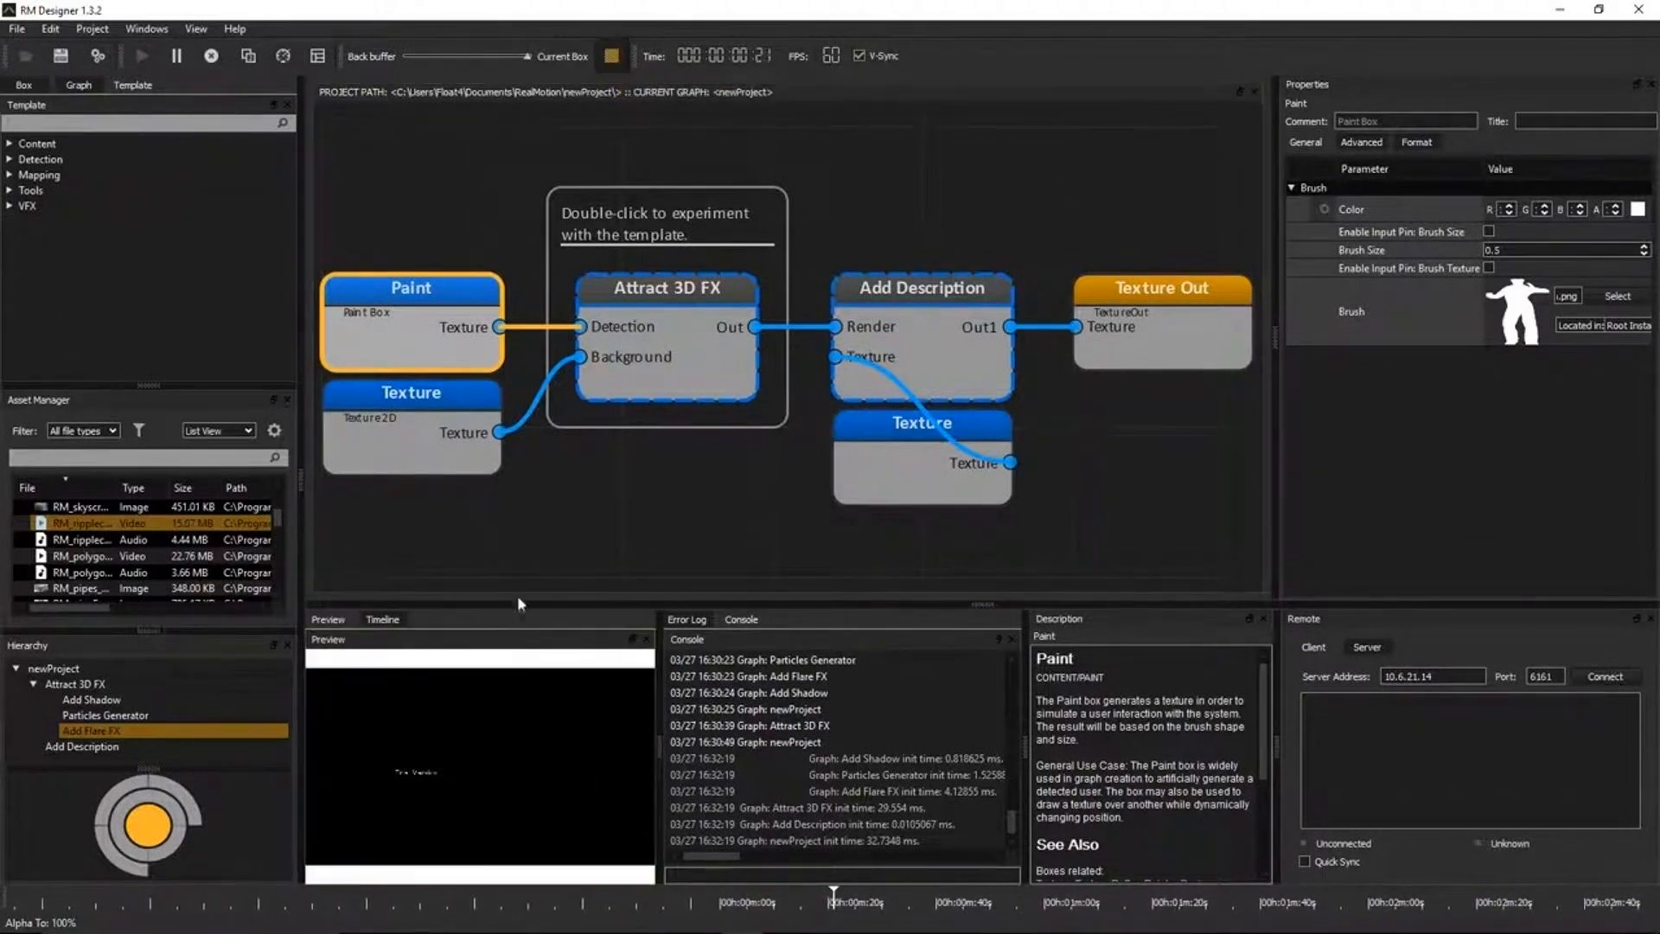
{"action": "left_click", "coordinate": [612, 58]}
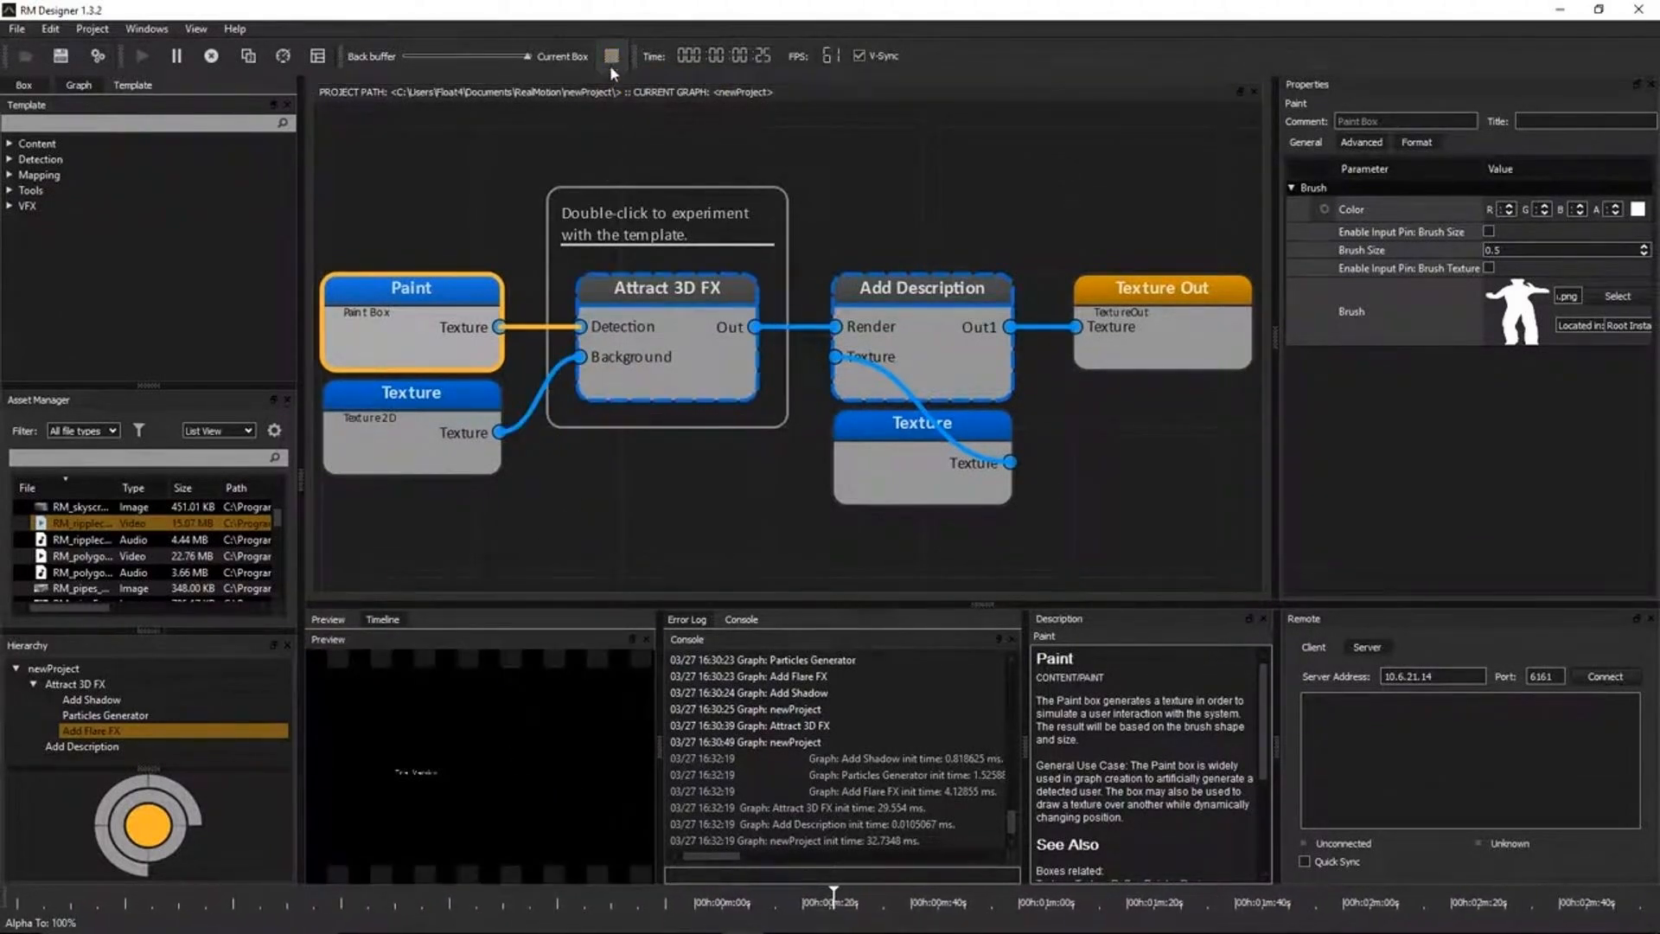
- Overlay the performance stats on a widened preview and inspect them for the Attract 3D FX box
{"action": "left_click", "coordinate": [281, 60]}
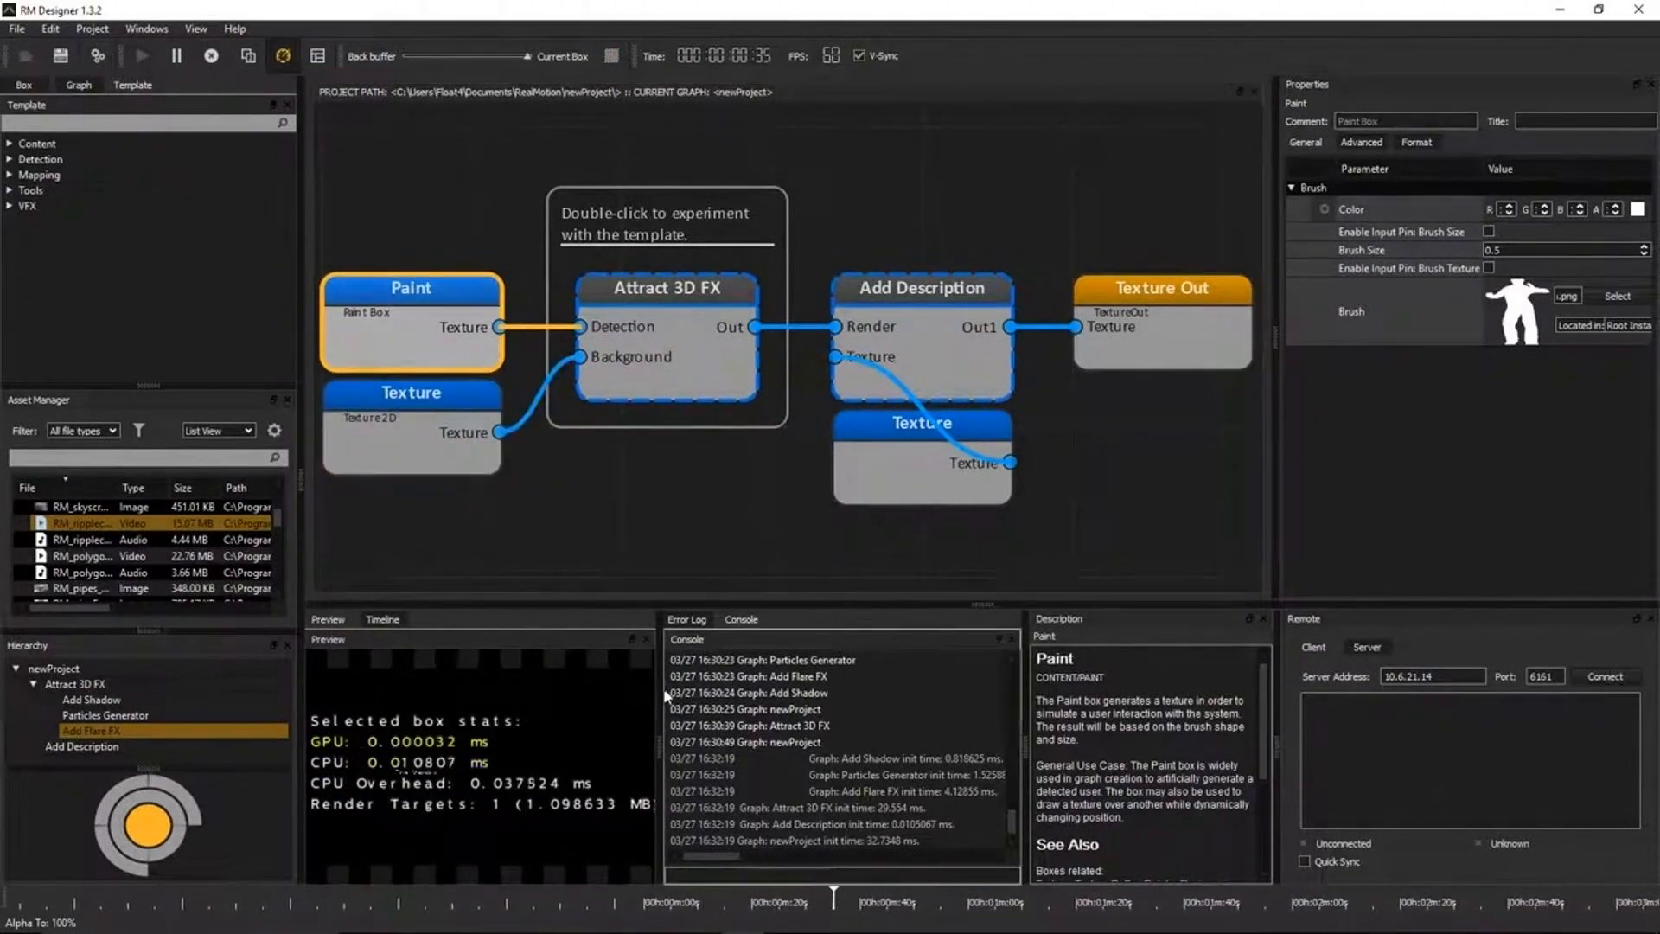
{"action": "left_click_drag", "start_coordinate": [661, 689], "coordinate": [780, 690]}
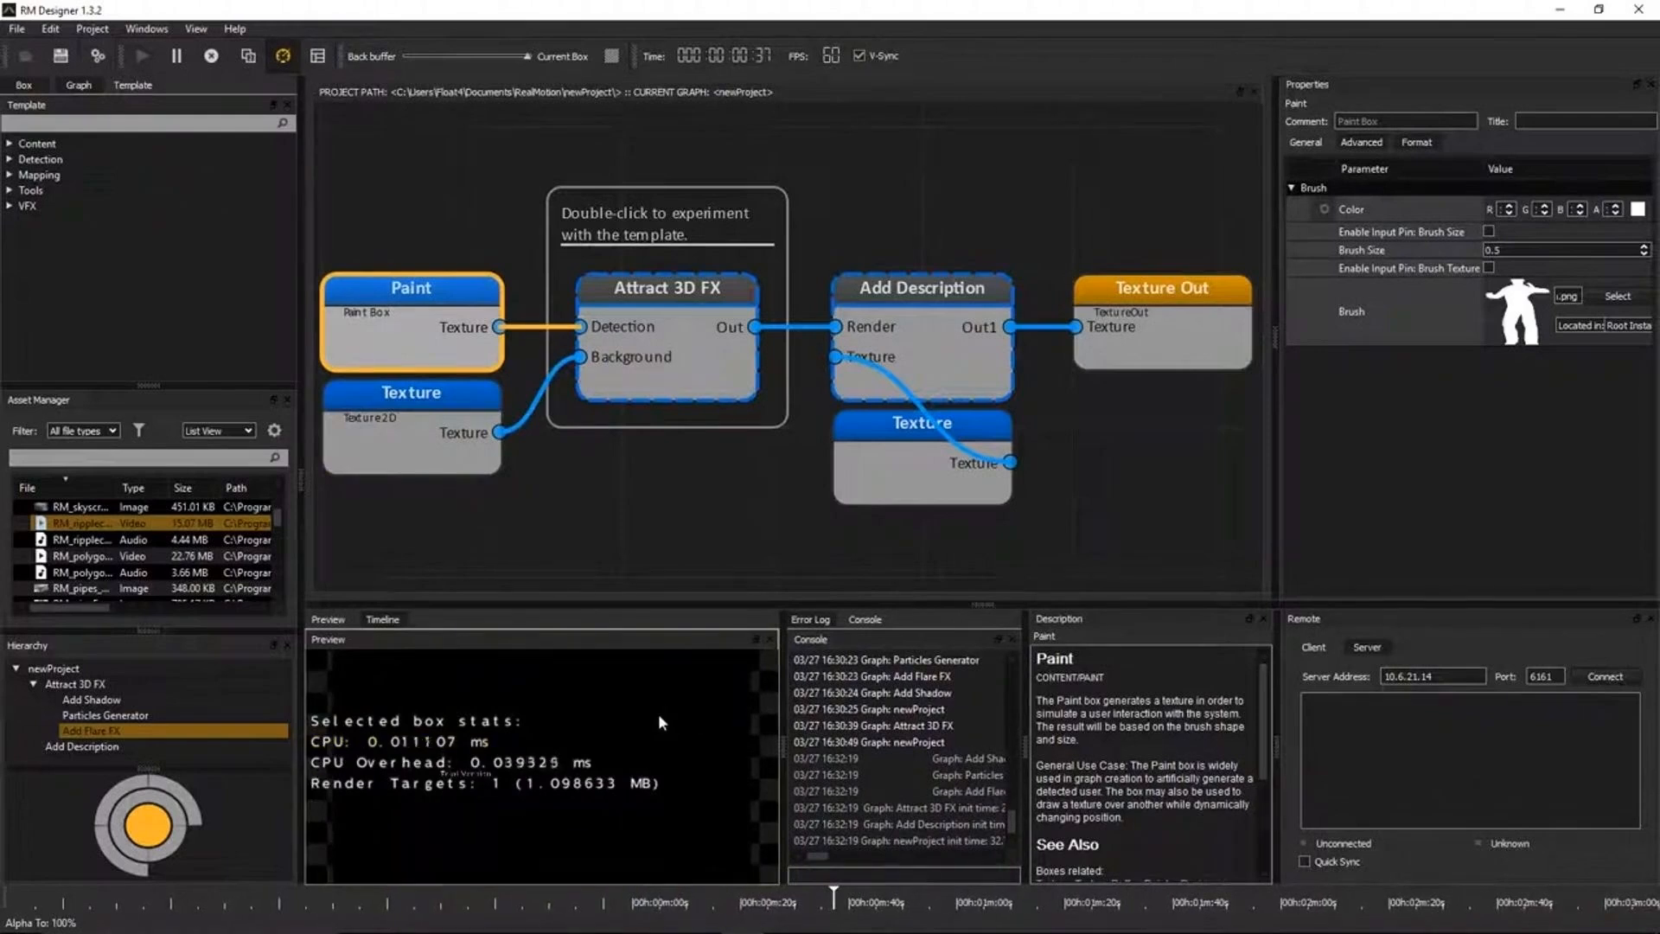
{"action": "left_click", "coordinate": [660, 375]}
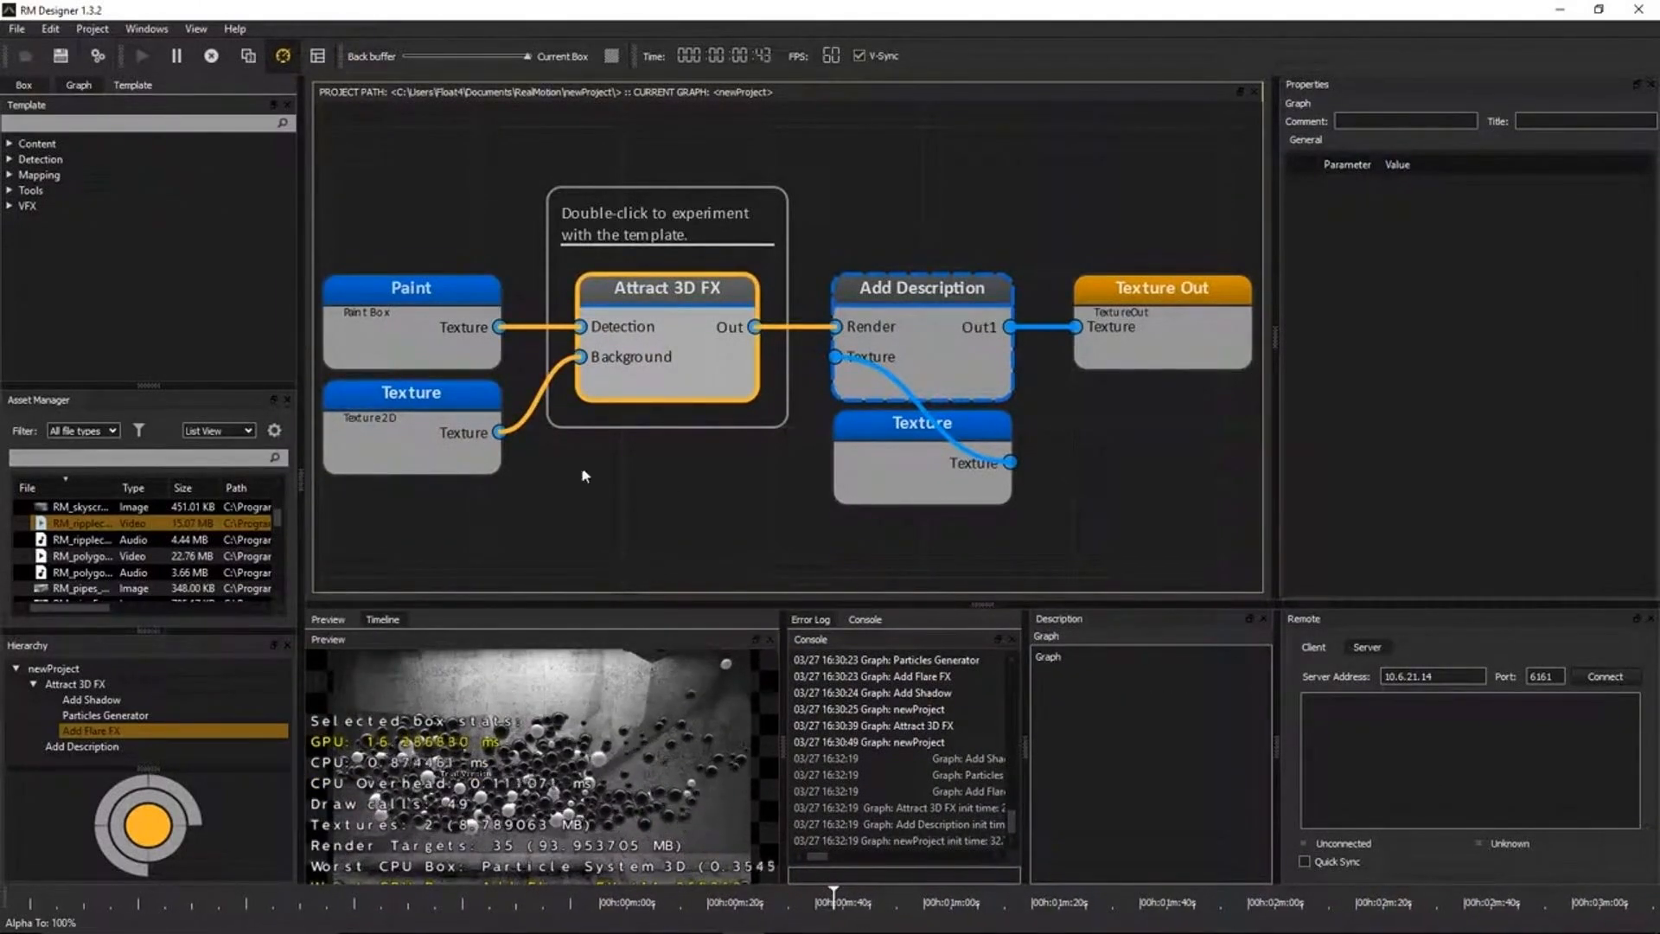
- Activate the dual display output, send it to the other screen with Move Window Right, and show the Timeline instead of the Preview
{"action": "left_click", "coordinate": [249, 55]}
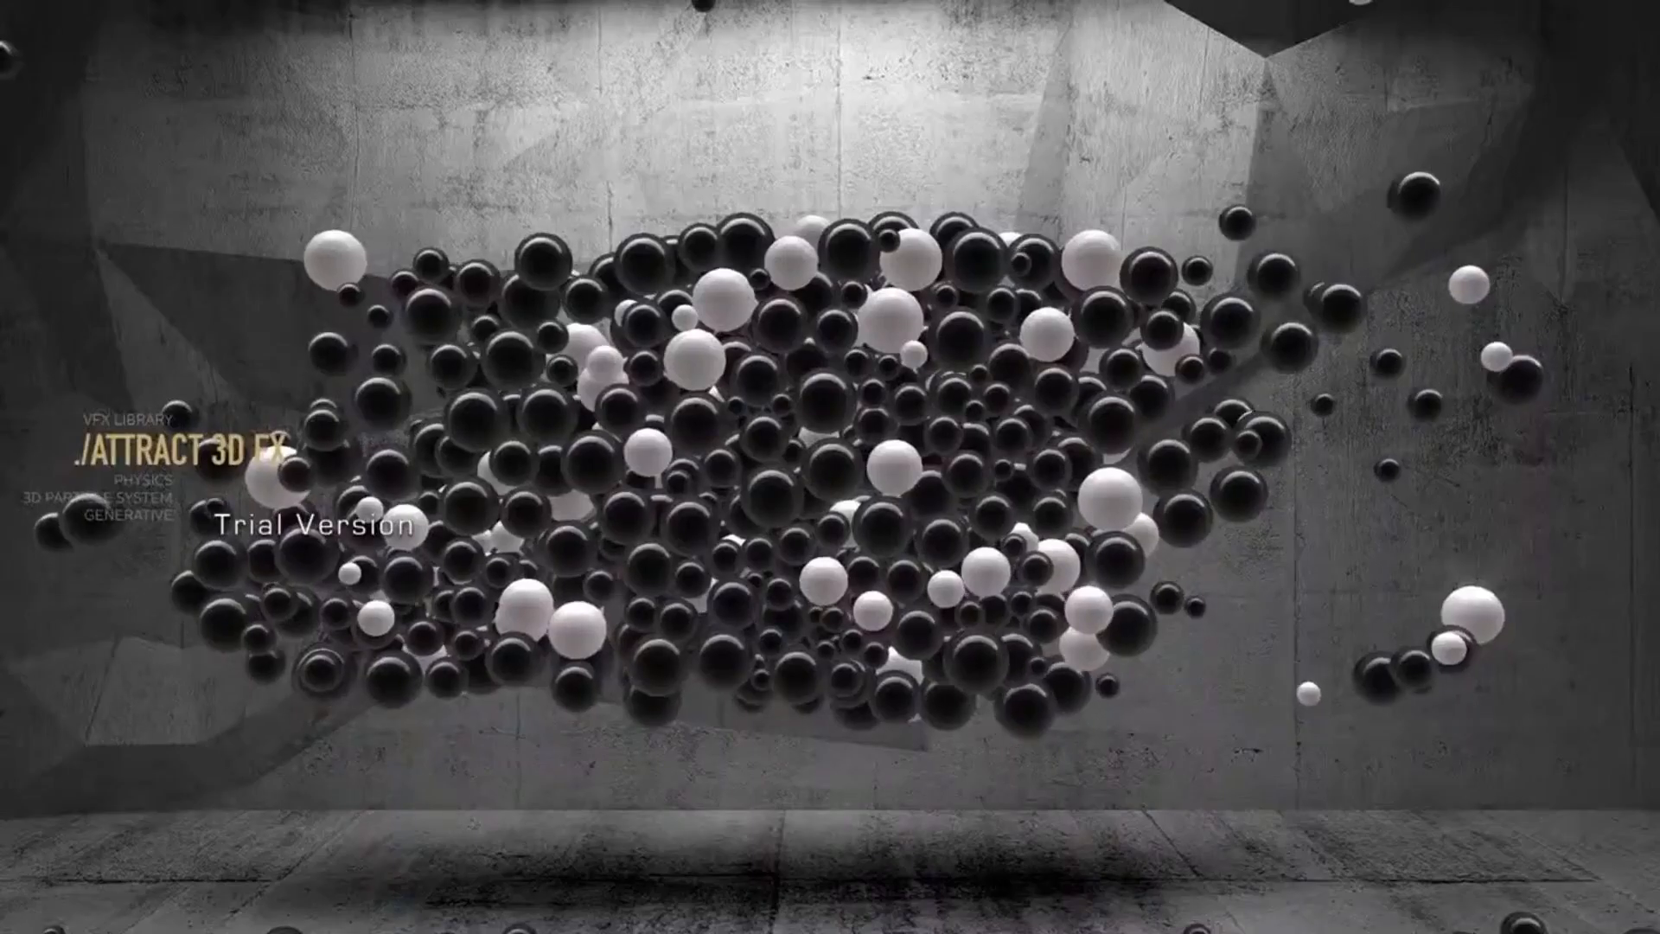
{"action": "right_click", "coordinate": [734, 165]}
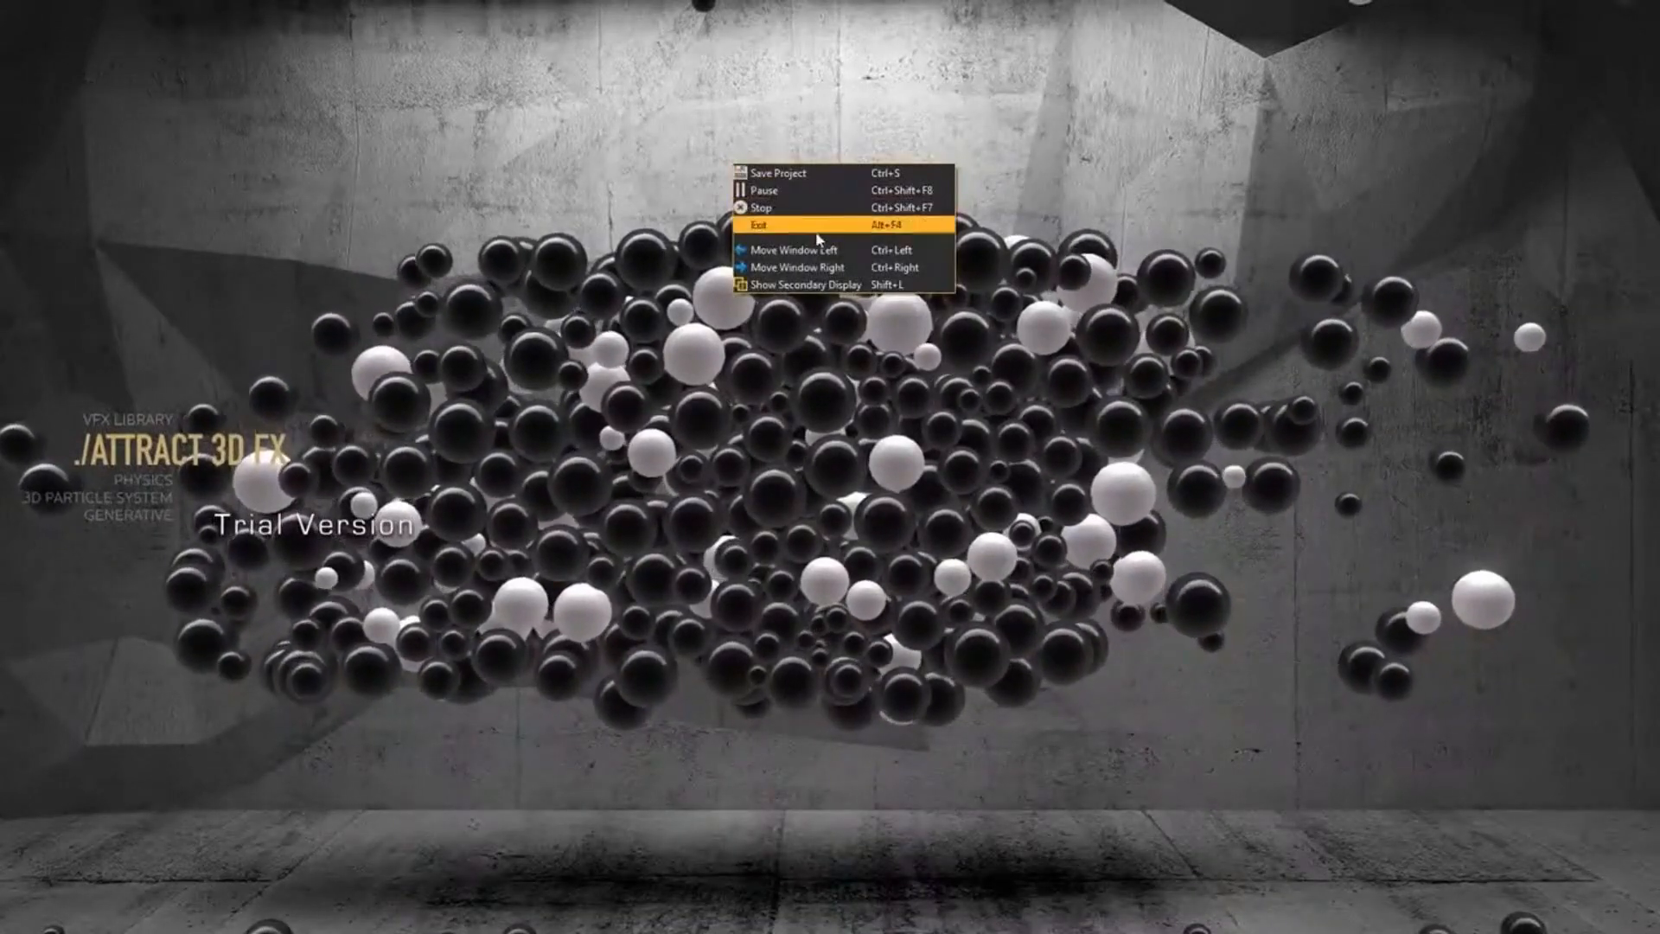
{"action": "left_click", "coordinate": [820, 268]}
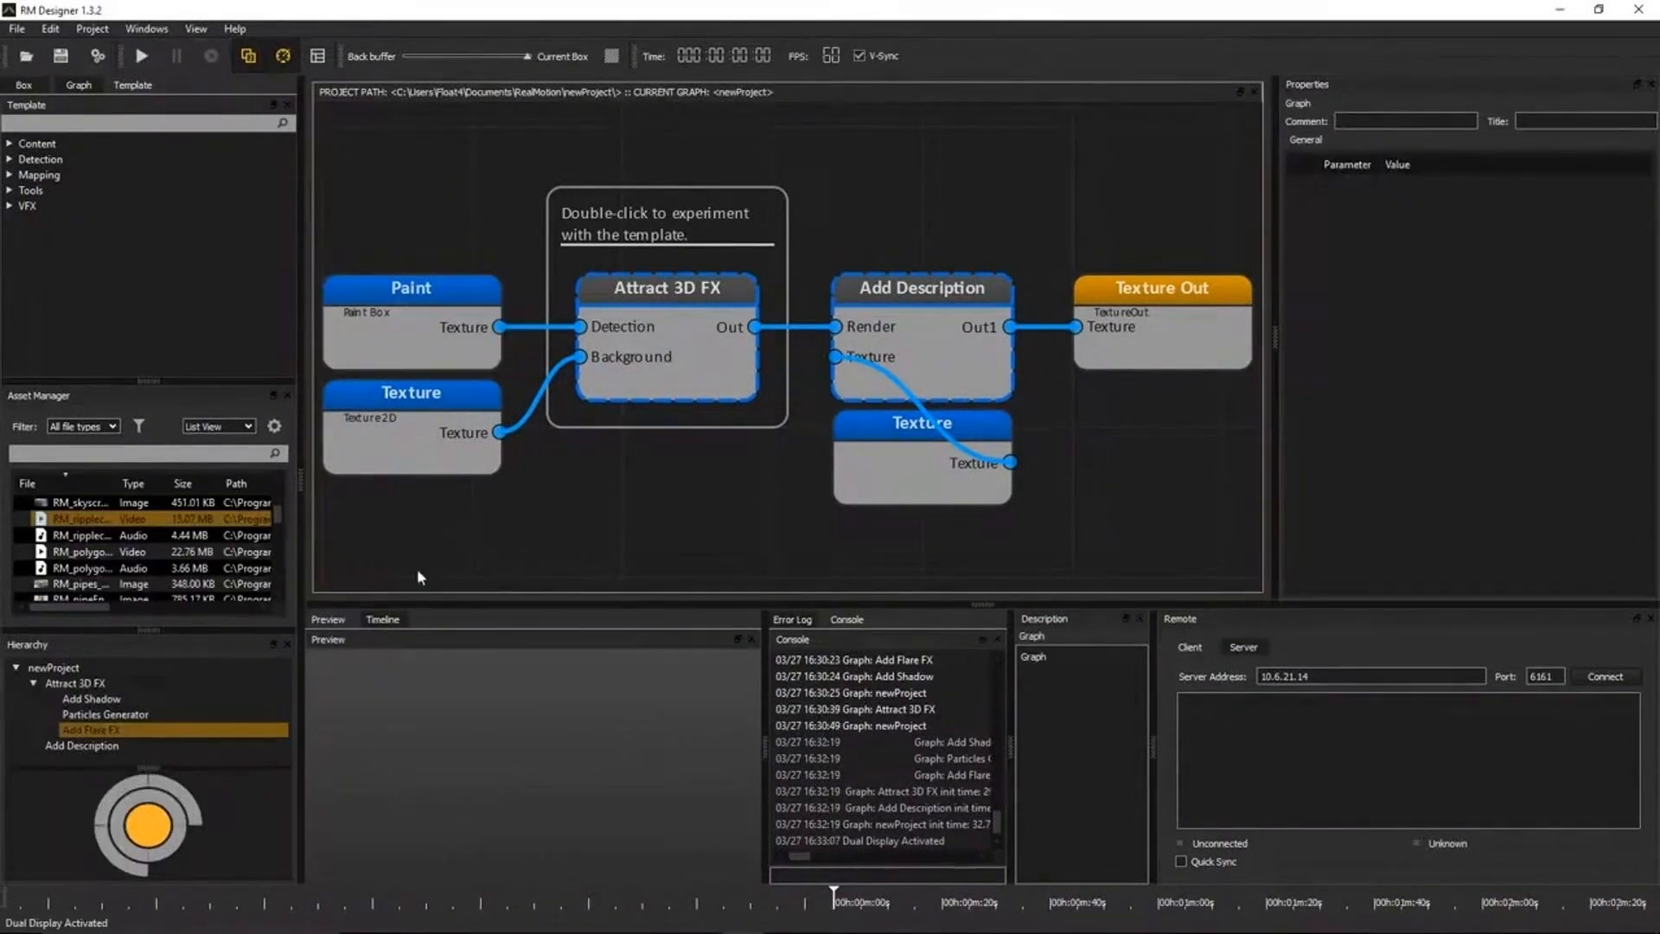
{"action": "left_click", "coordinate": [382, 619]}
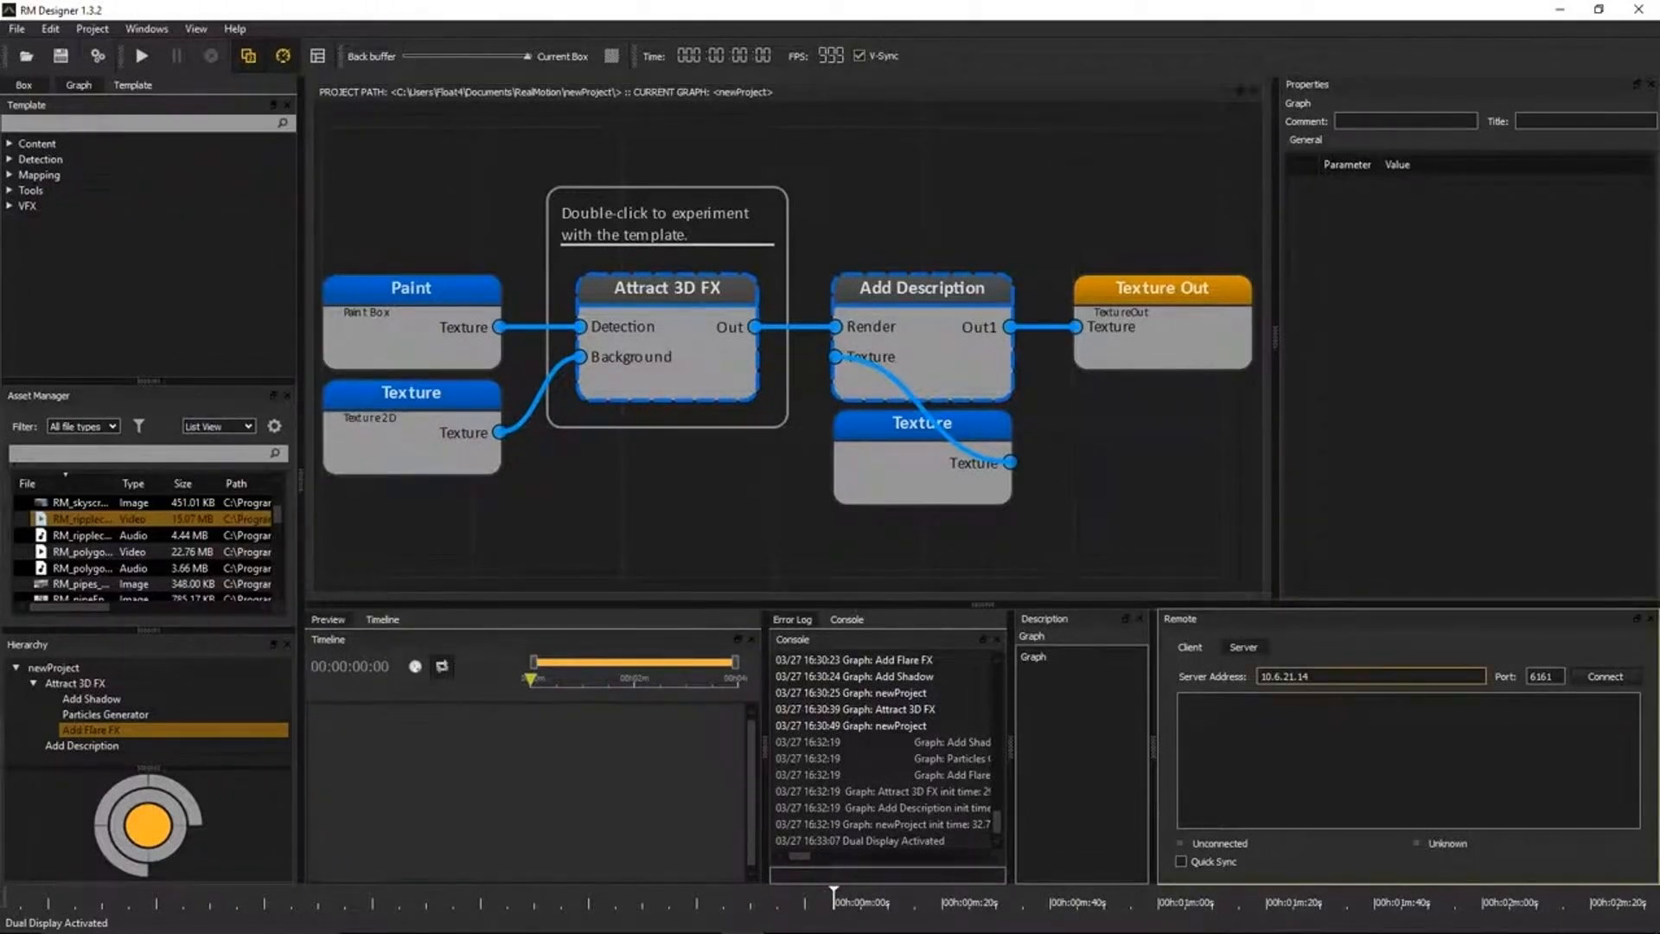
- Connect to the remote server at address 10.6.21.14 on port 6161
{"action": "left_click", "coordinate": [1629, 680]}
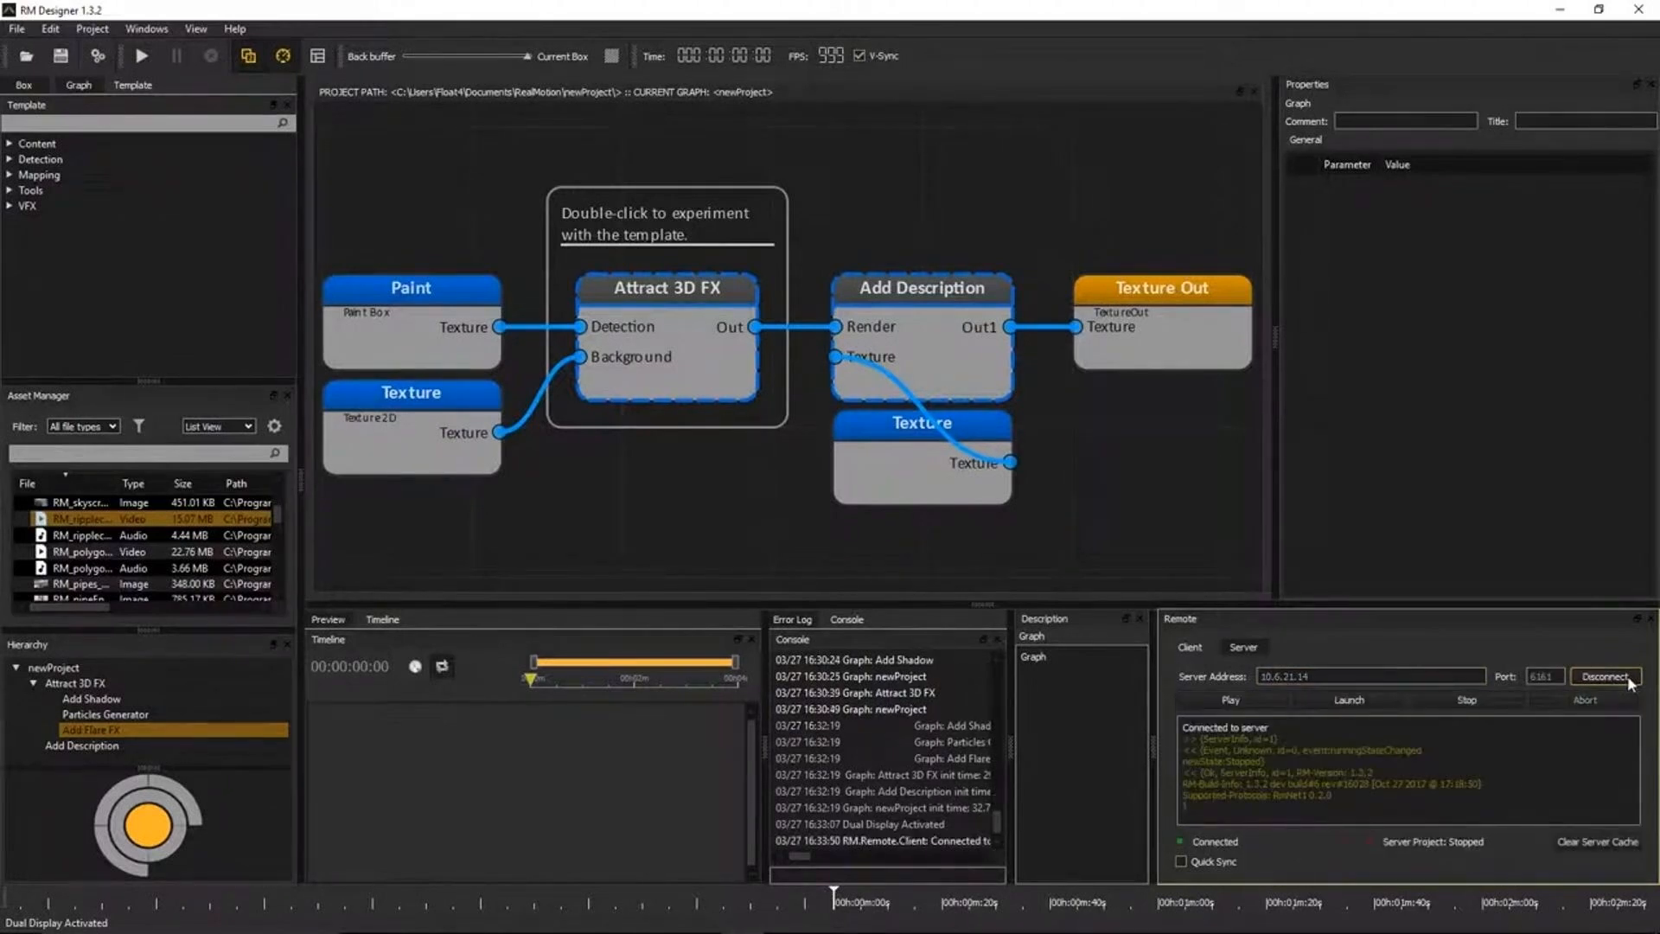
{"action": "left_click", "coordinate": [1360, 702]}
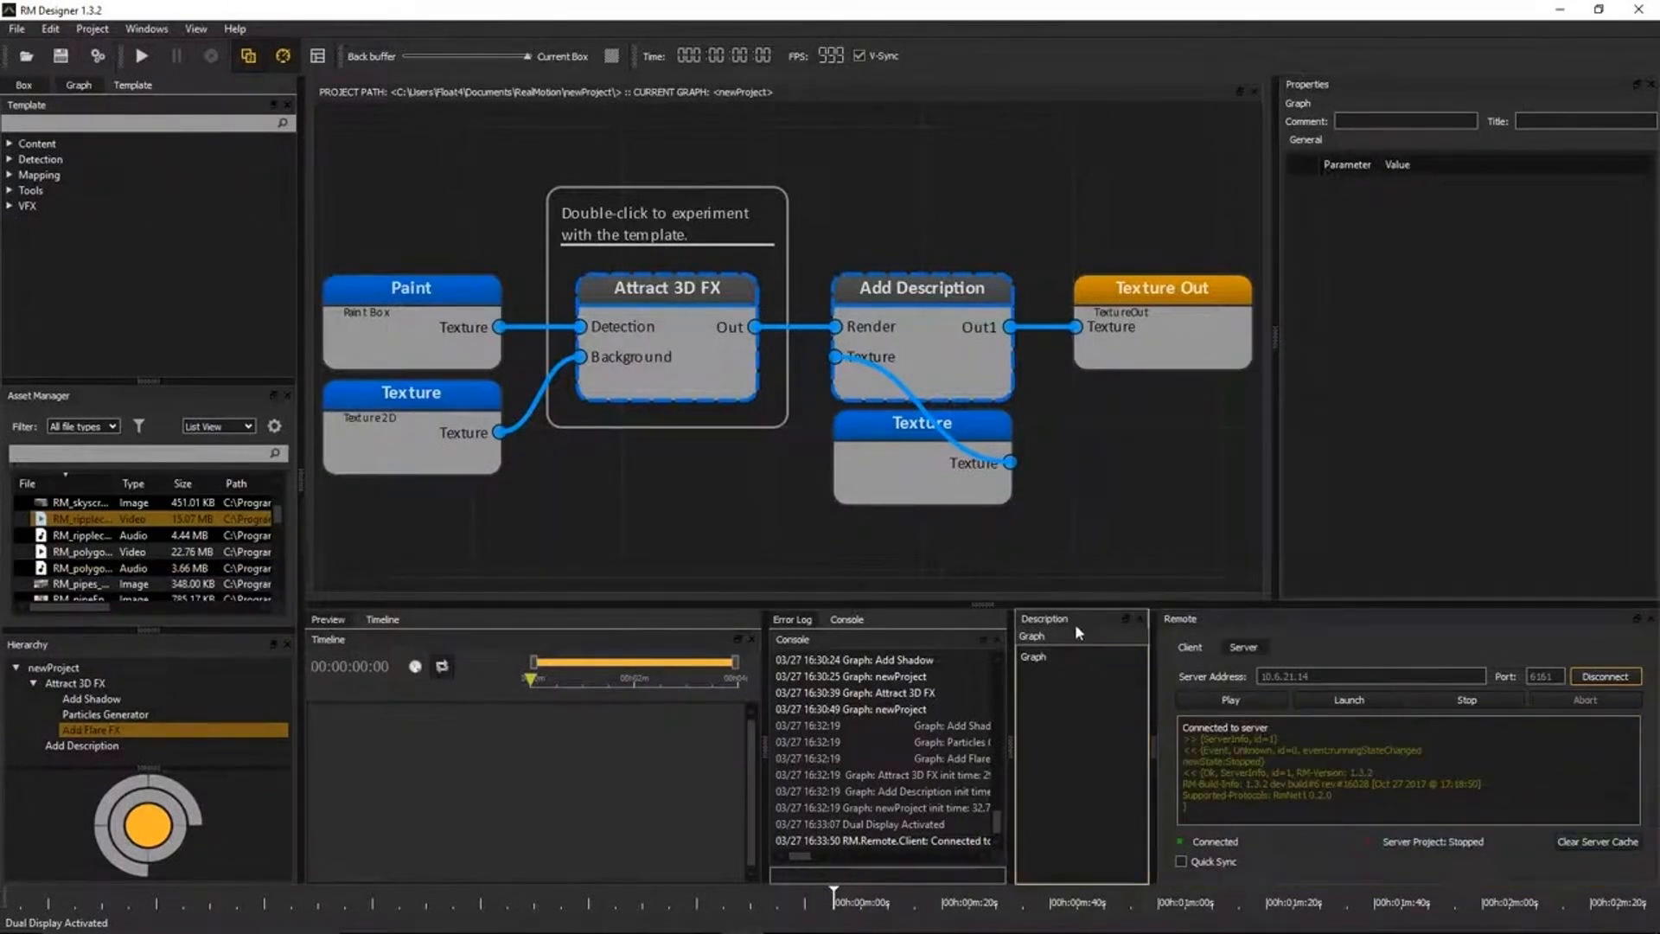
- Dock the Description panel between the Timeline and the Console and widen it slightly
{"action": "left_click_drag", "start_coordinate": [1076, 614], "coordinate": [832, 626]}
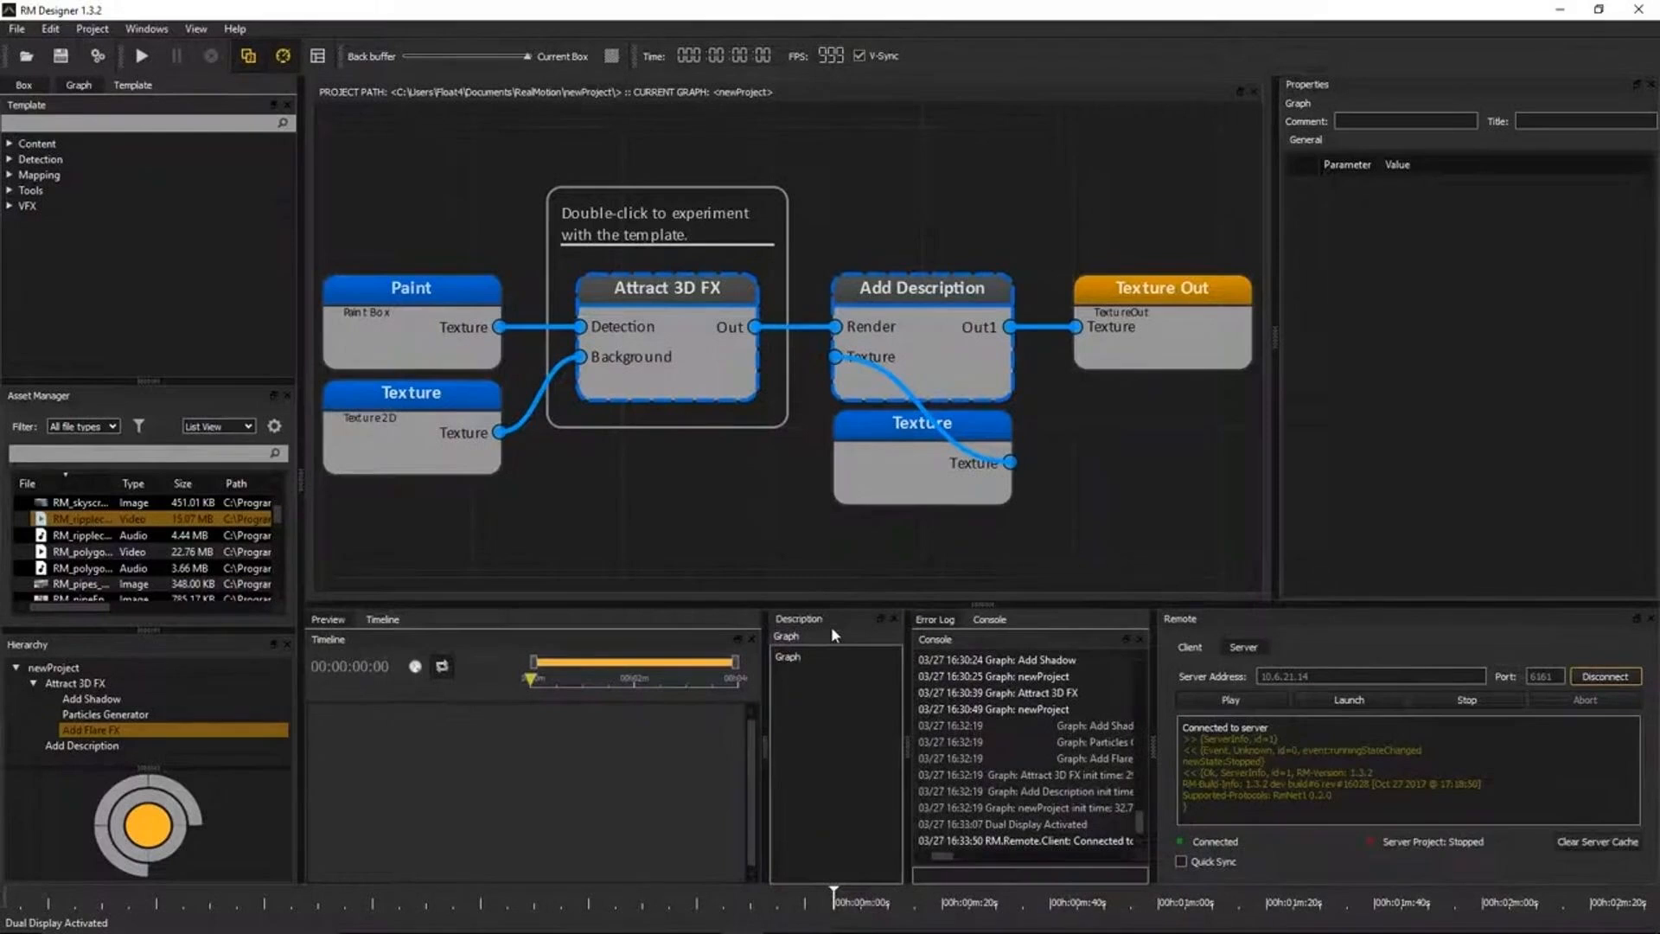
{"action": "mouse_move", "coordinate": [908, 660]}
{"action": "left_mouse_down"}
{"action": "mouse_move", "coordinate": [978, 659]}
{"action": "mouse_move", "coordinate": [937, 660]}
{"action": "left_mouse_up"}
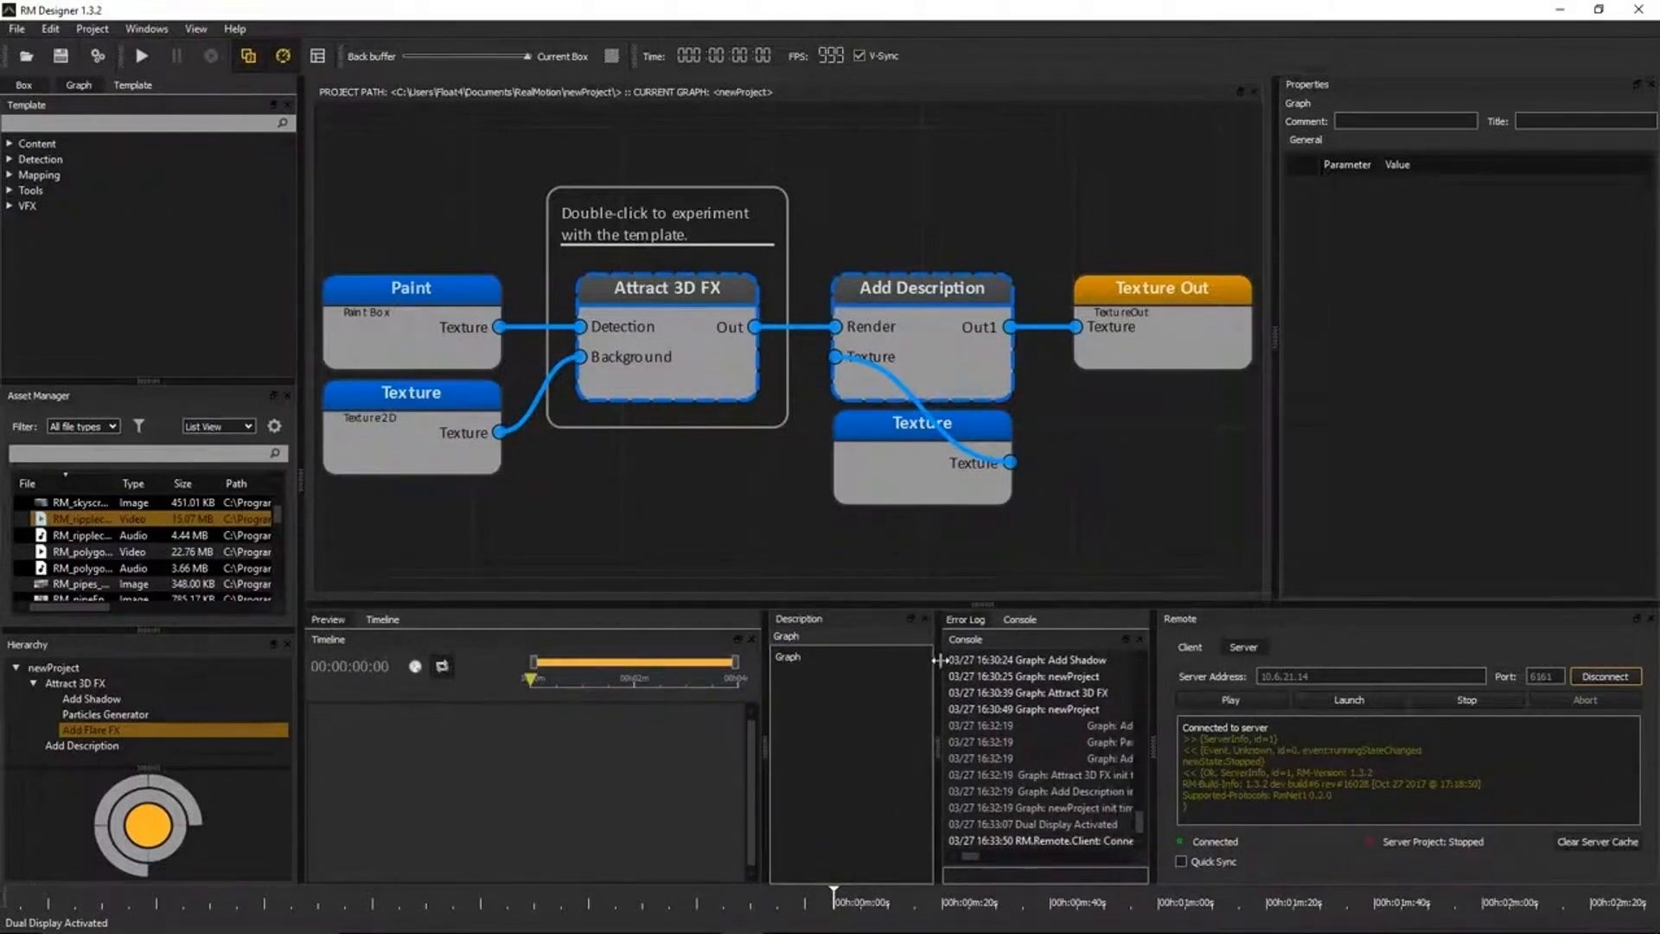